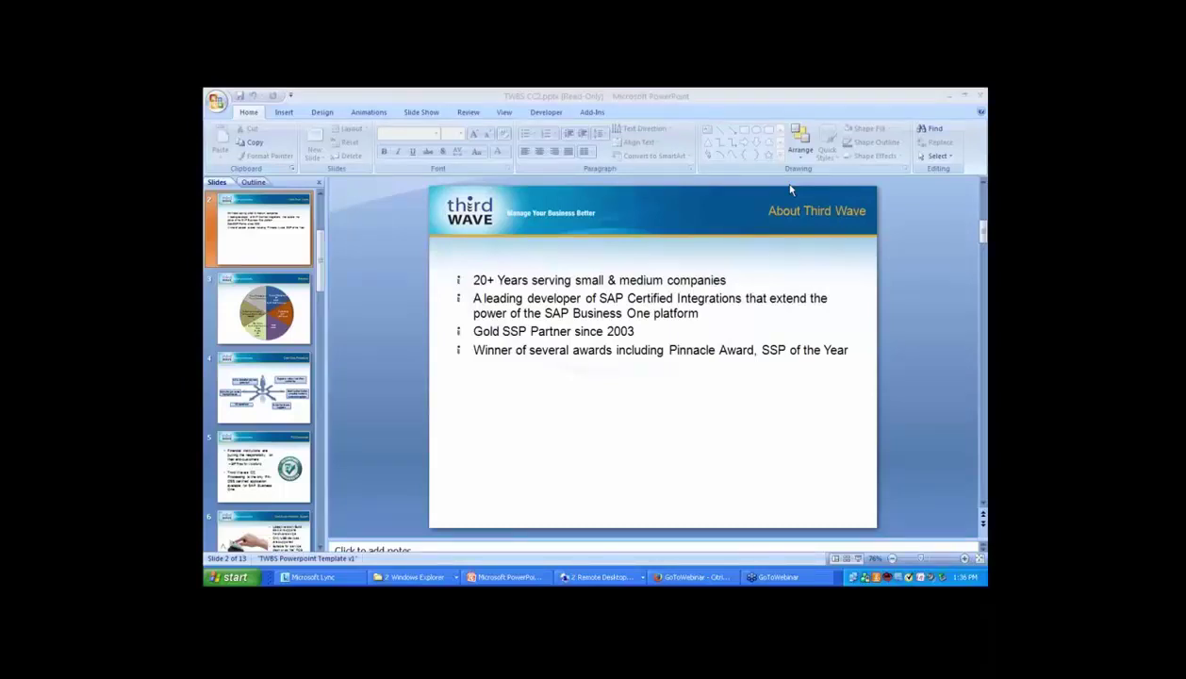
# Show the Solutions slide of the presentation and switch to the Remote Desktop session with the RMA Maintenance form
pyautogui.click(265, 304)
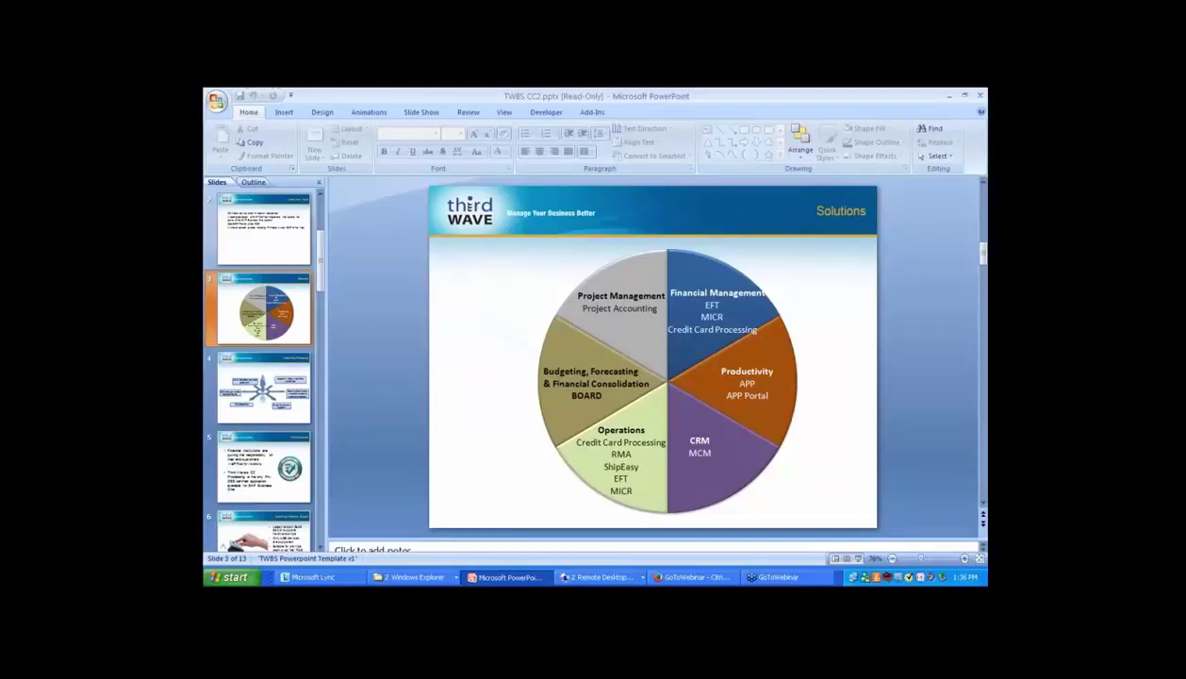
pyautogui.click(589, 576)
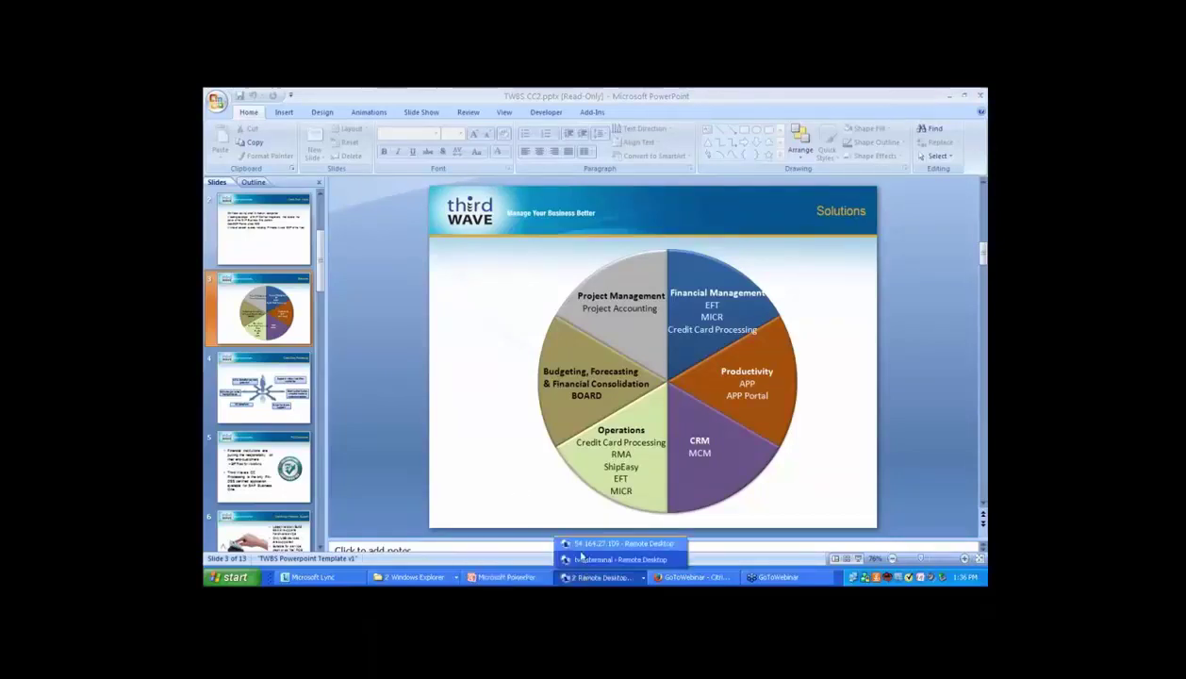
pyautogui.click(594, 544)
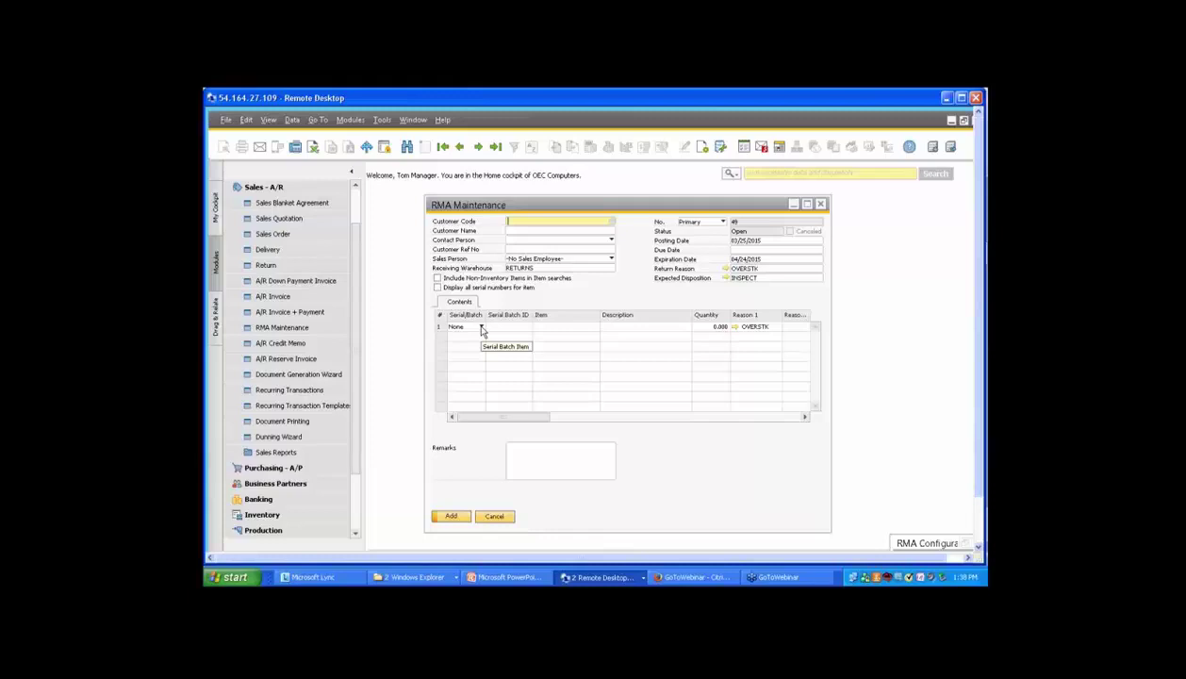
# Enter the customer's code in the new RMA and set its due date to 03/30/2015
pyautogui.write('c23900')
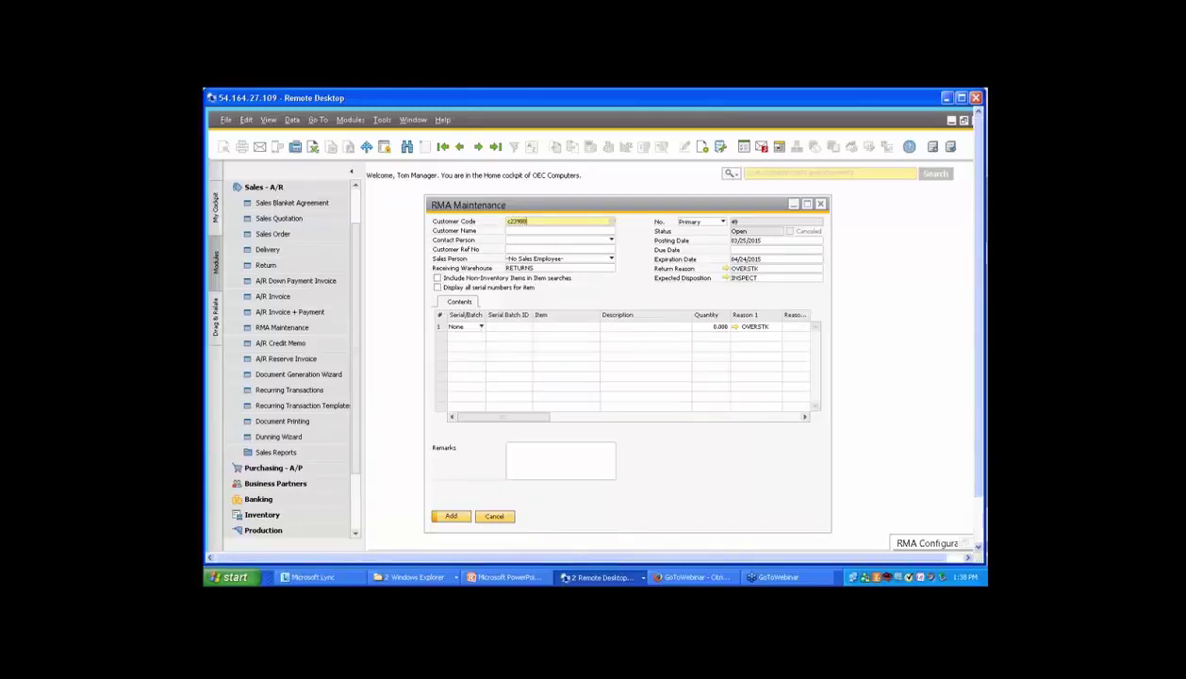
pyautogui.press('Tab')
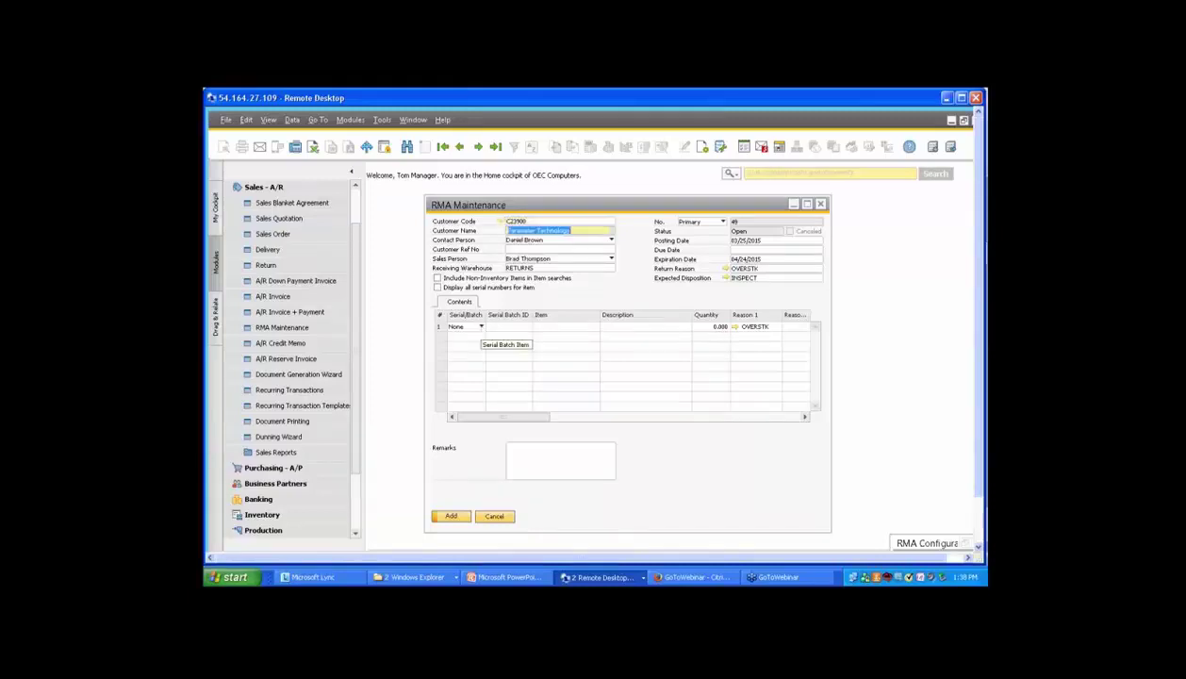
pyautogui.click(731, 249)
pyautogui.write('3/30')
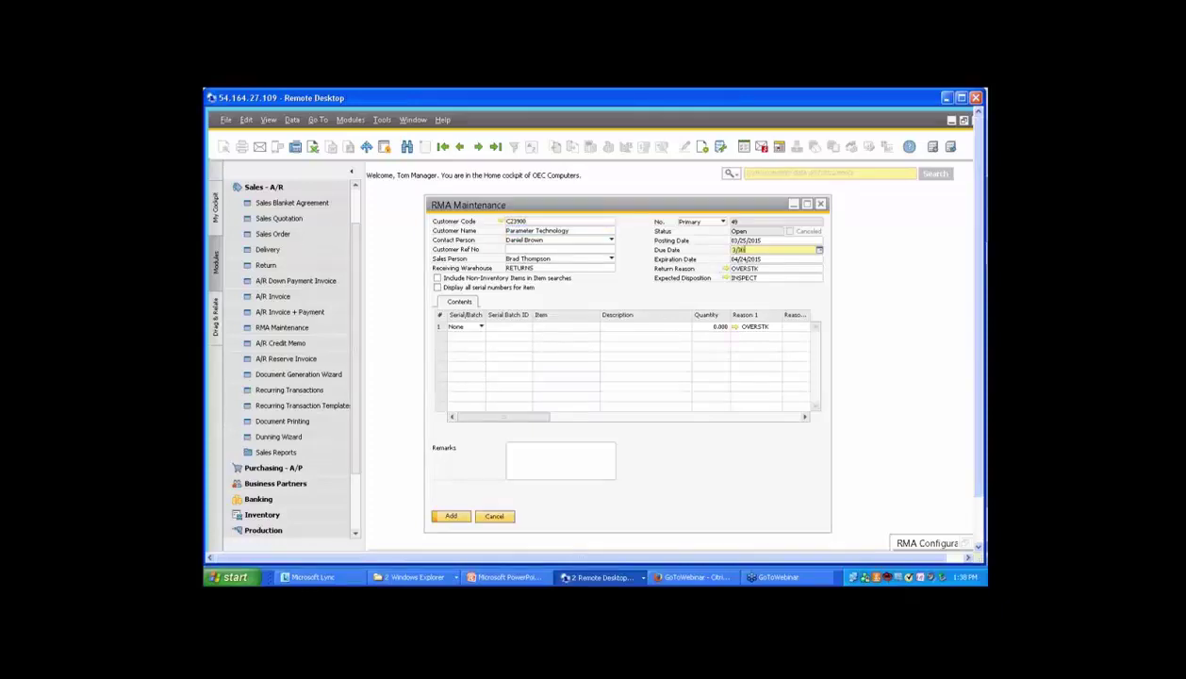
pyautogui.press('Tab')
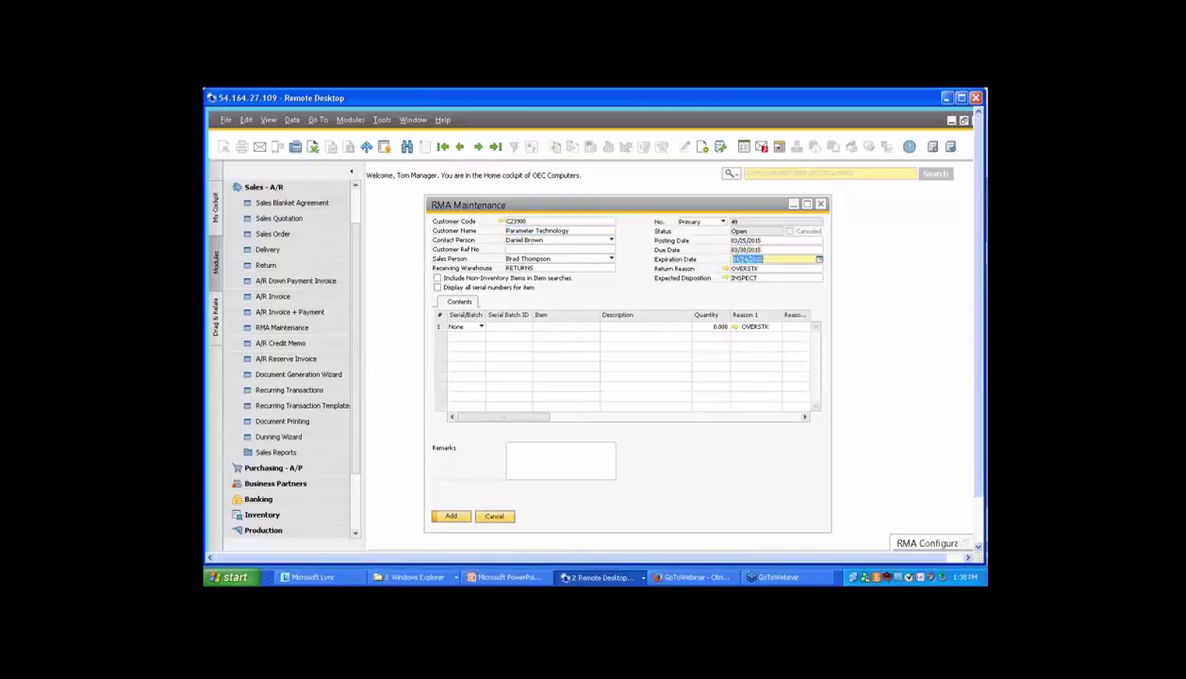
# Add items A00001 (IBM Infoprint 1312) and A00002 (IBM Infoprint 1222) as the first two RMA lines
pyautogui.click(539, 326)
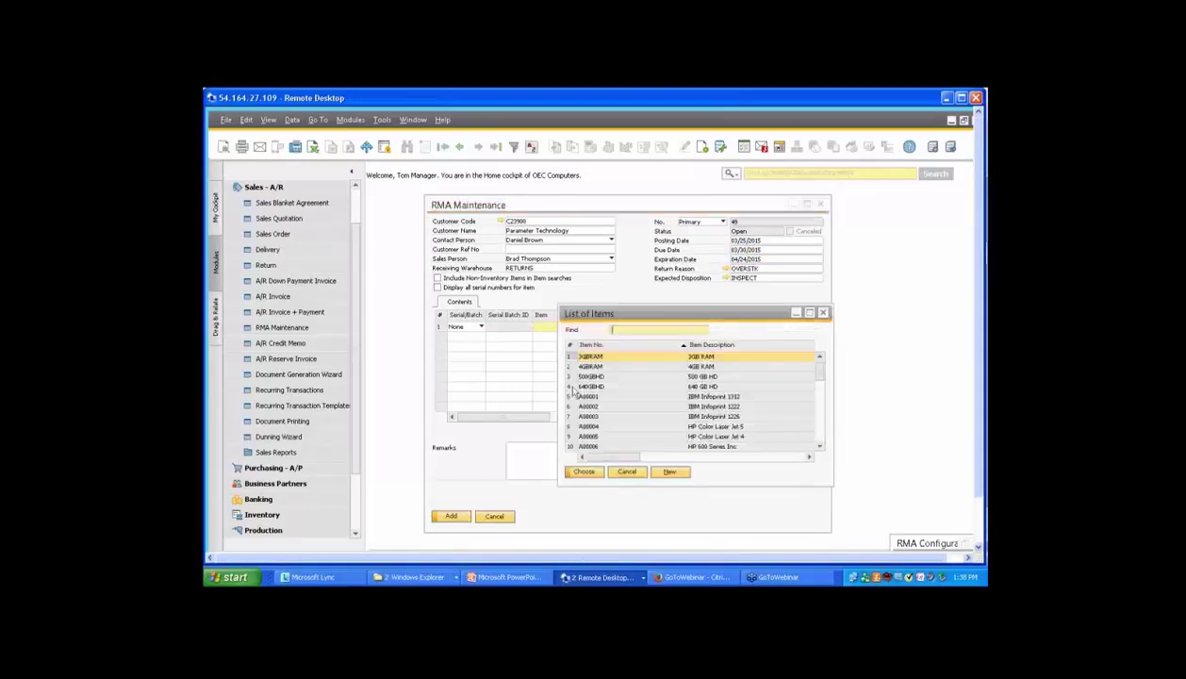
pyautogui.doubleClick(562, 389)
pyautogui.click(554, 337)
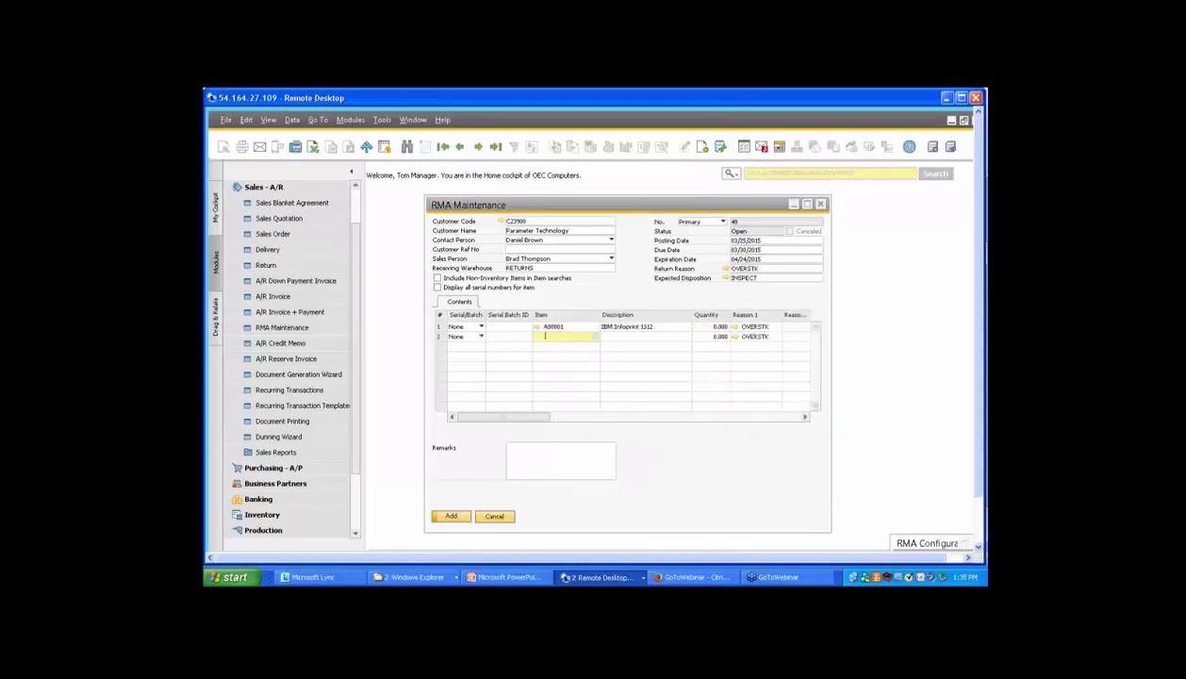
pyautogui.press('Tab')
pyautogui.doubleClick(572, 406)
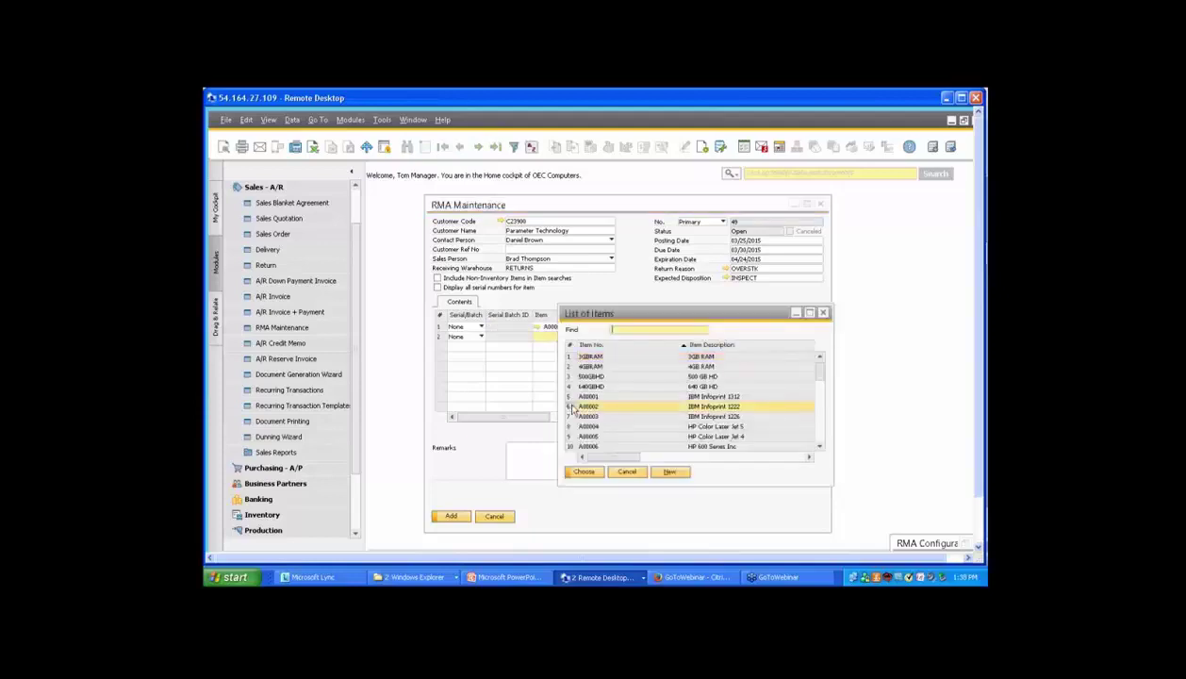
# Set the return quantity to 3 for item A00001 and 2 for item A00002
pyautogui.click(702, 326)
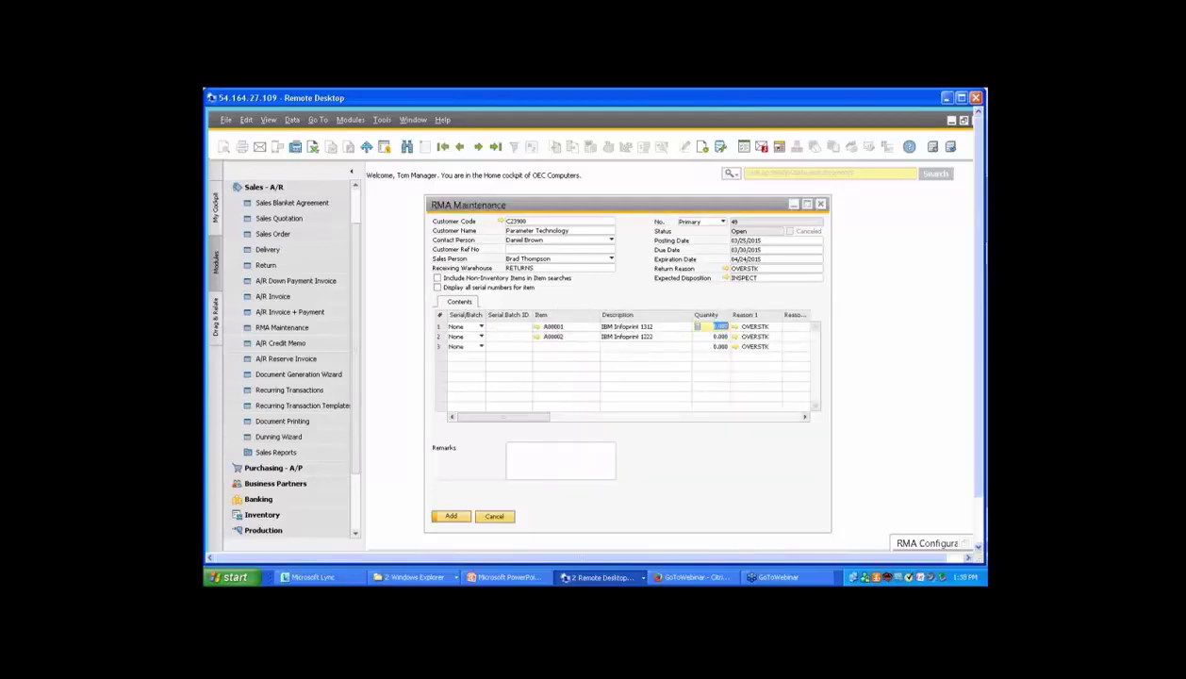
pyautogui.write('1')
pyautogui.click(713, 336)
pyautogui.write('2')
pyautogui.click(775, 338)
# Examine the RMA's reason fields and the lists of available return reason codes and expected disposition codes
pyautogui.click(758, 269)
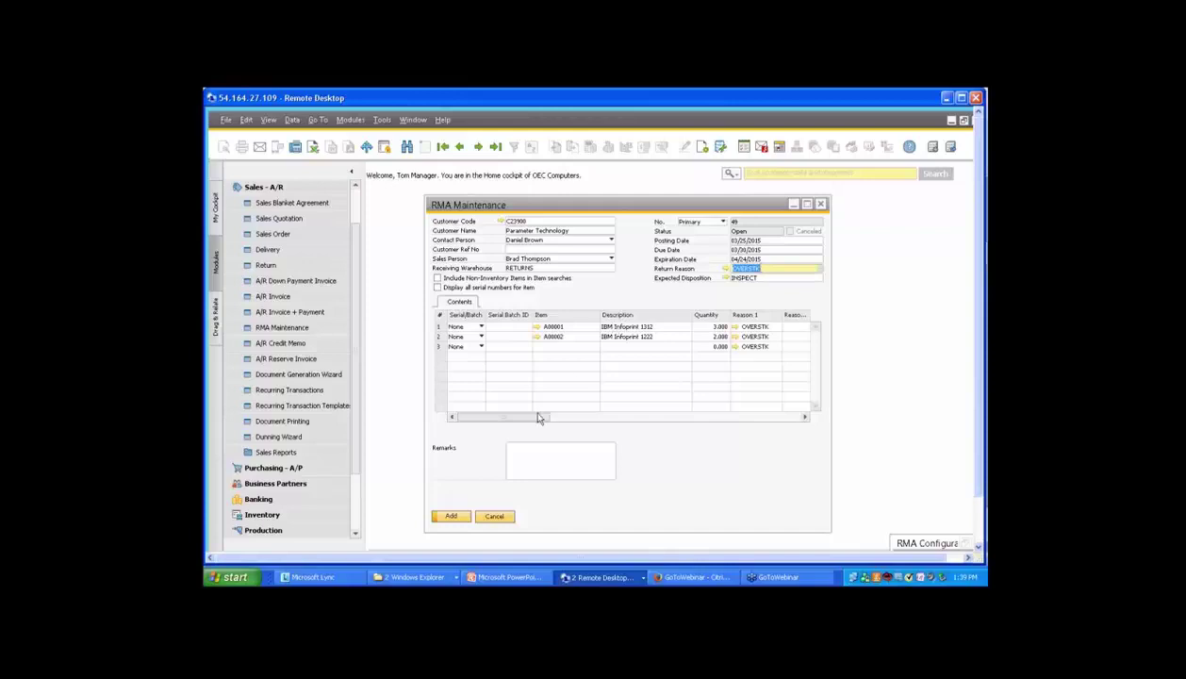
pyautogui.moveTo(539, 416); pyautogui.dragTo(578, 419)
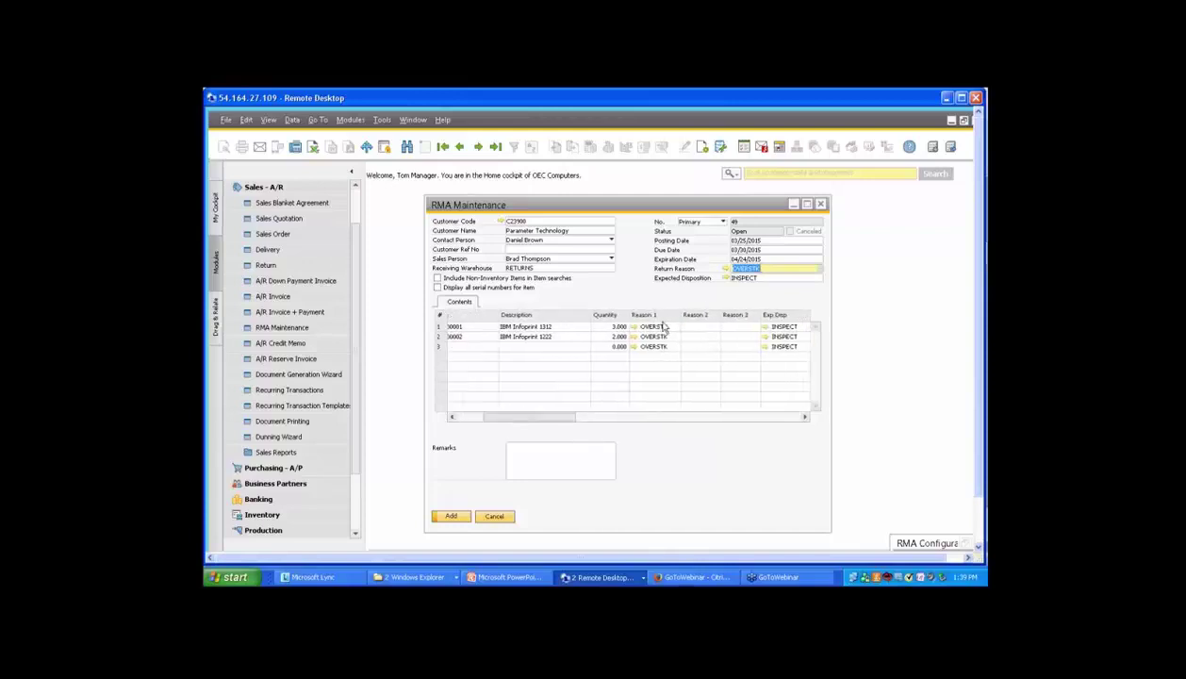
pyautogui.click(726, 271)
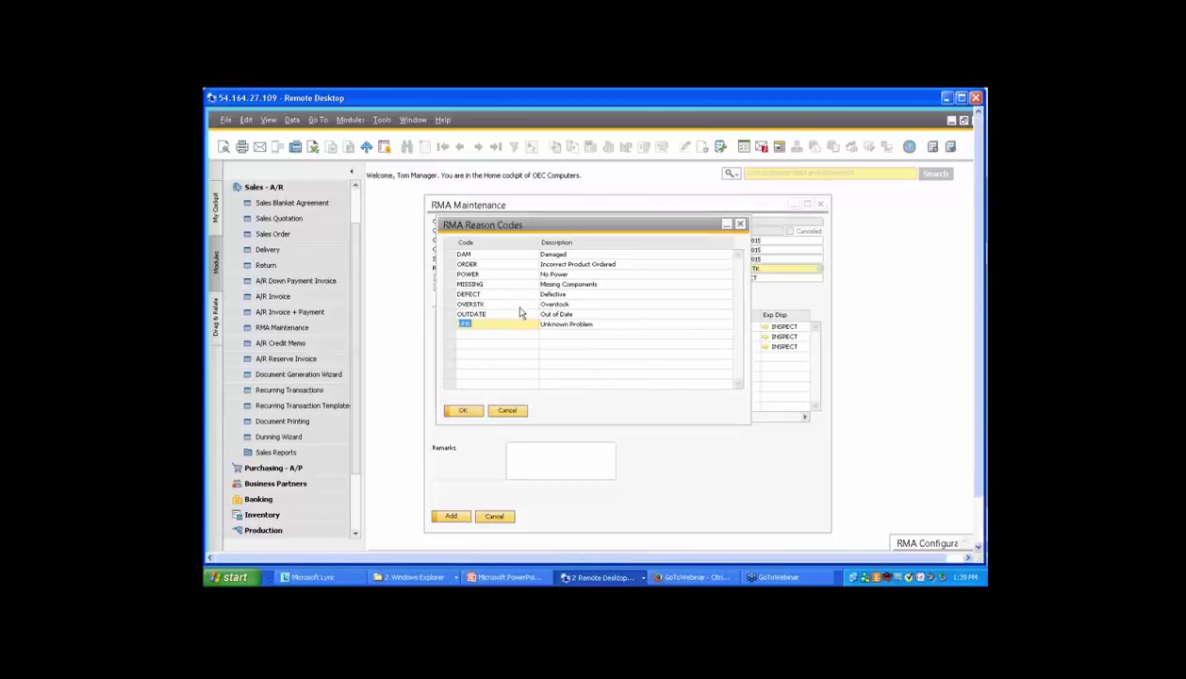
pyautogui.click(509, 412)
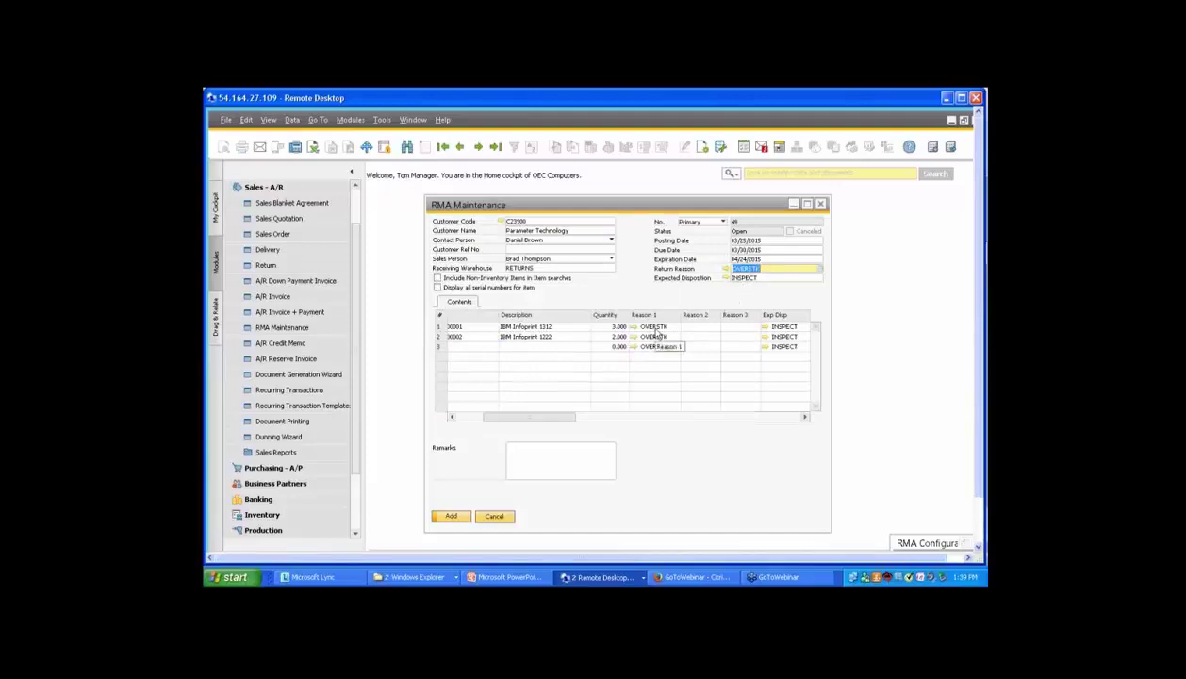
pyautogui.click(697, 327)
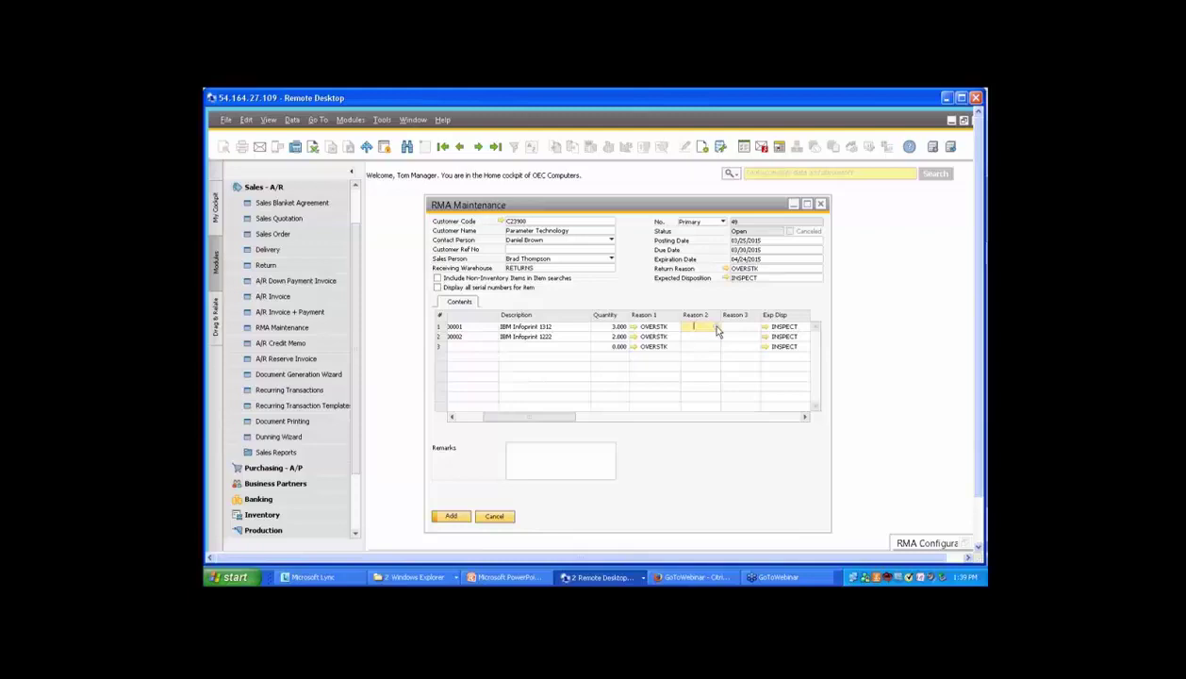
pyautogui.click(727, 280)
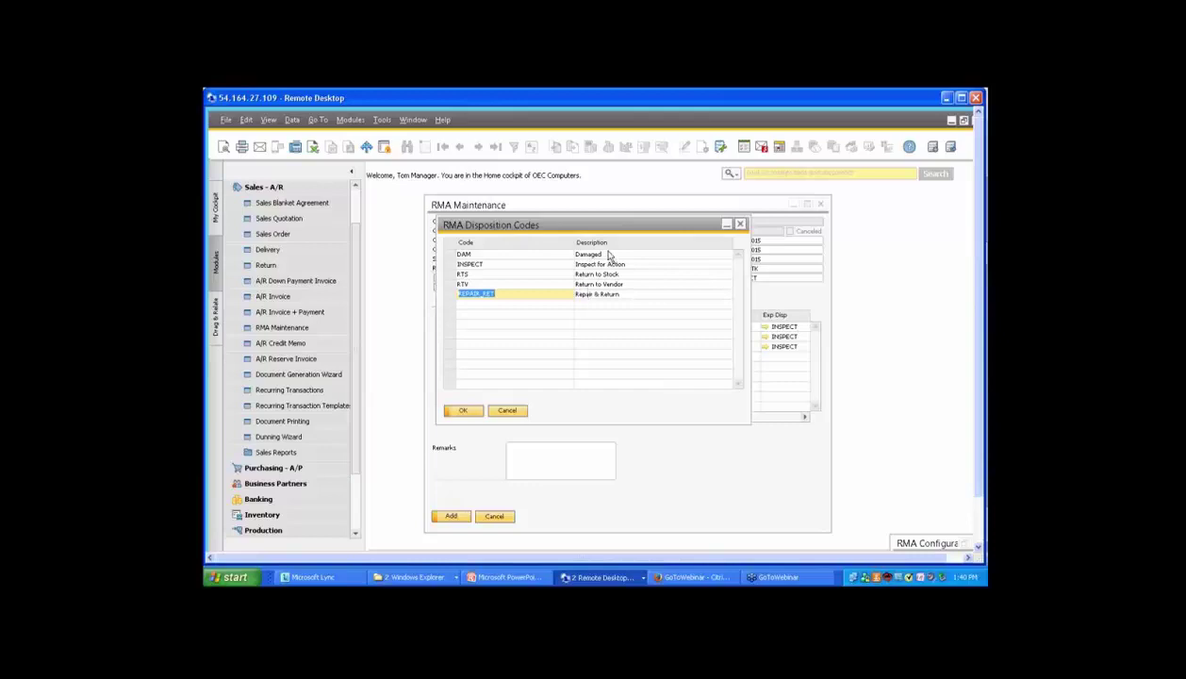
pyautogui.click(740, 224)
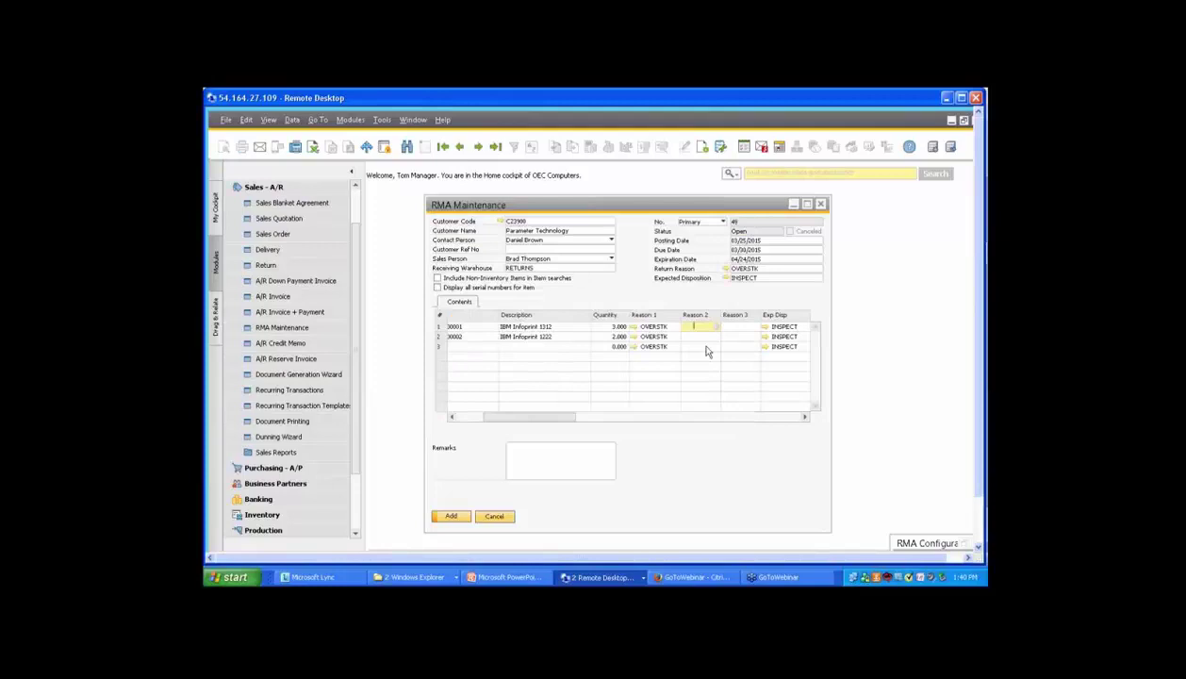
# Review the inspection quantity columns of the RMA lines, the receiving warehouse and the default settings in RMA Configuration
pyautogui.moveTo(561, 415); pyautogui.dragTo(694, 426)
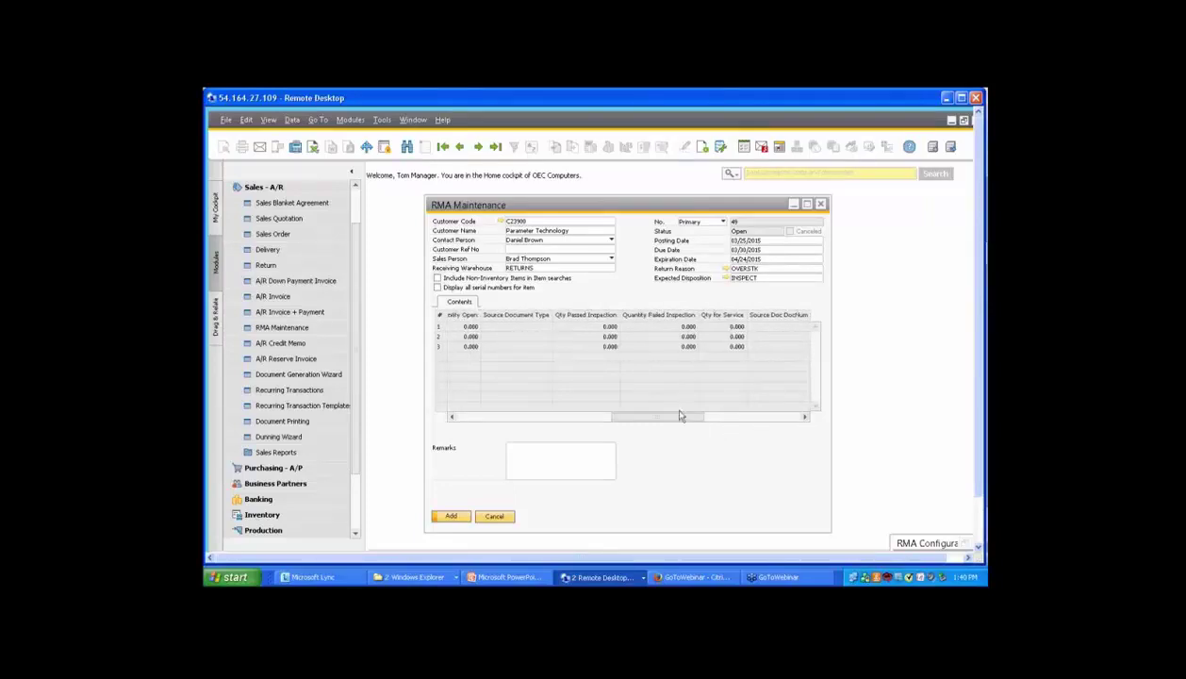
pyautogui.moveTo(674, 424); pyautogui.dragTo(500, 424)
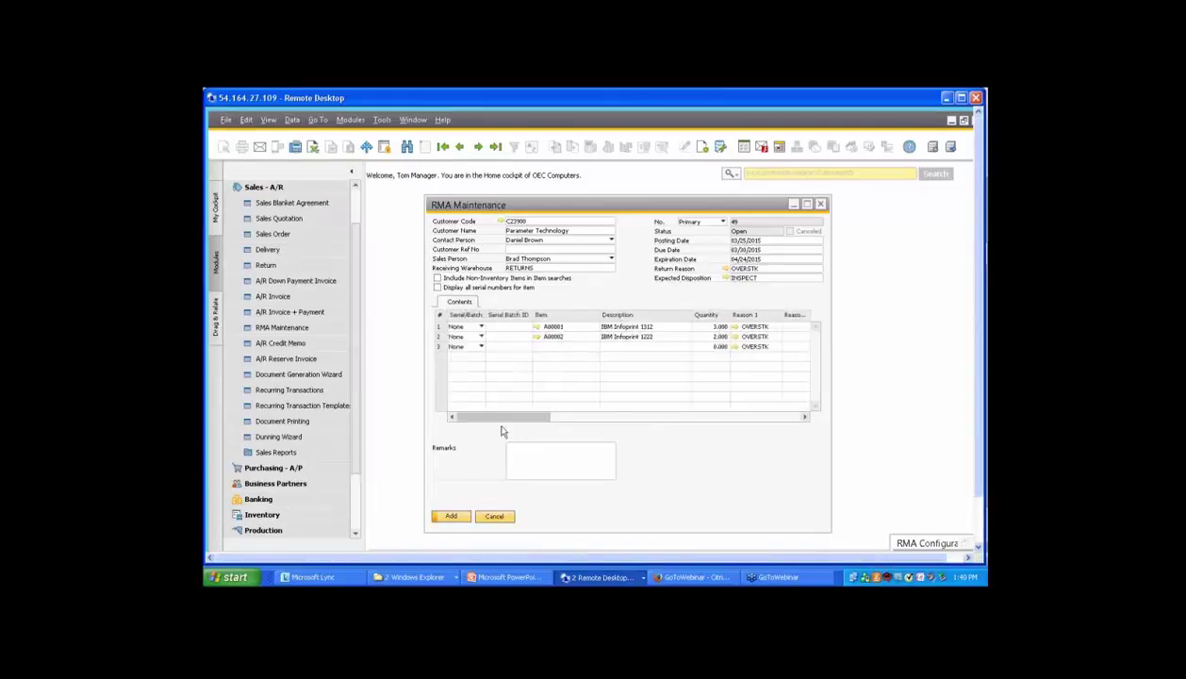
pyautogui.click(566, 268)
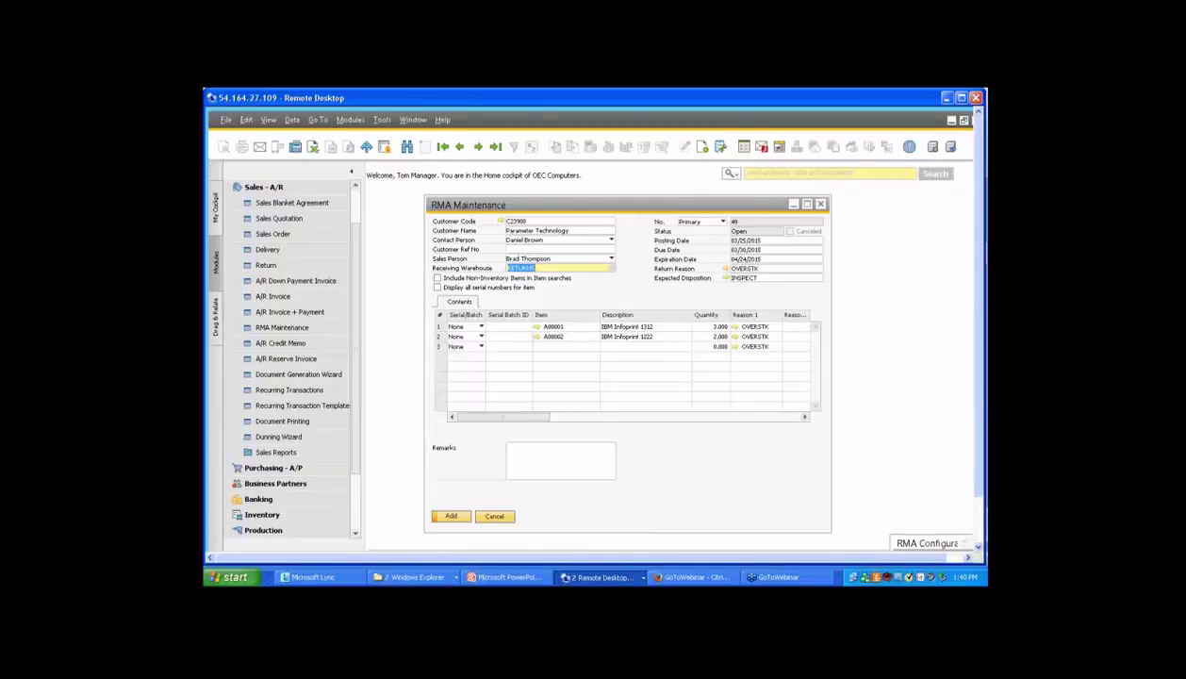
pyautogui.click(929, 544)
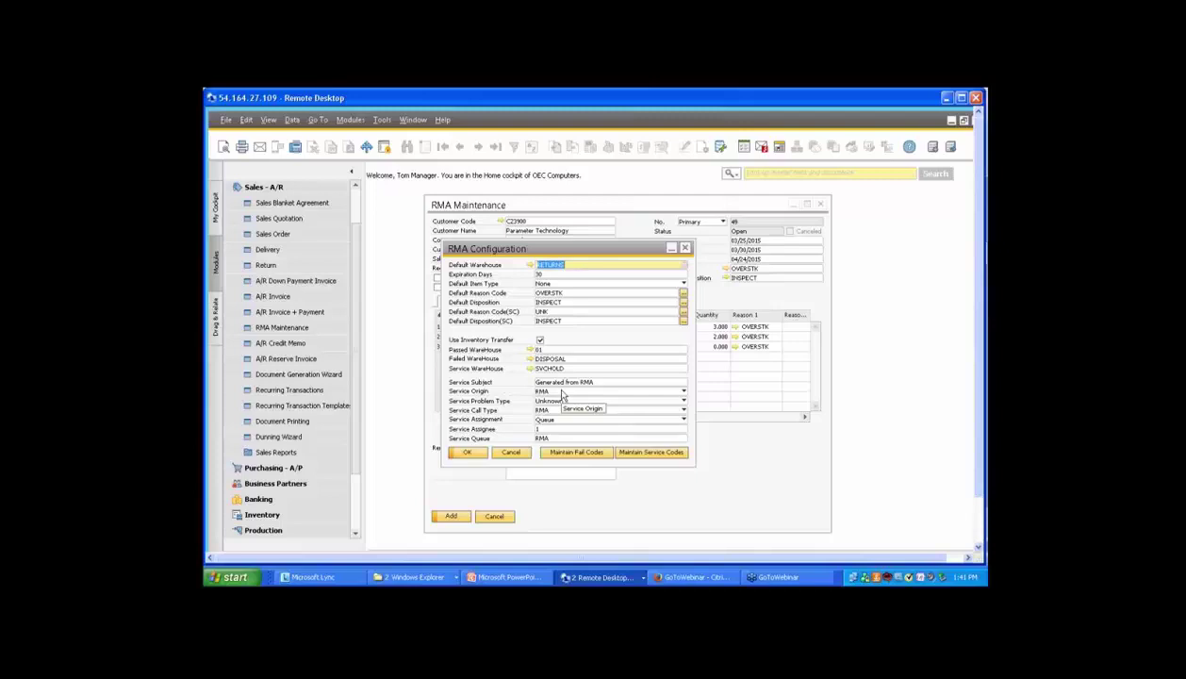
pyautogui.click(670, 248)
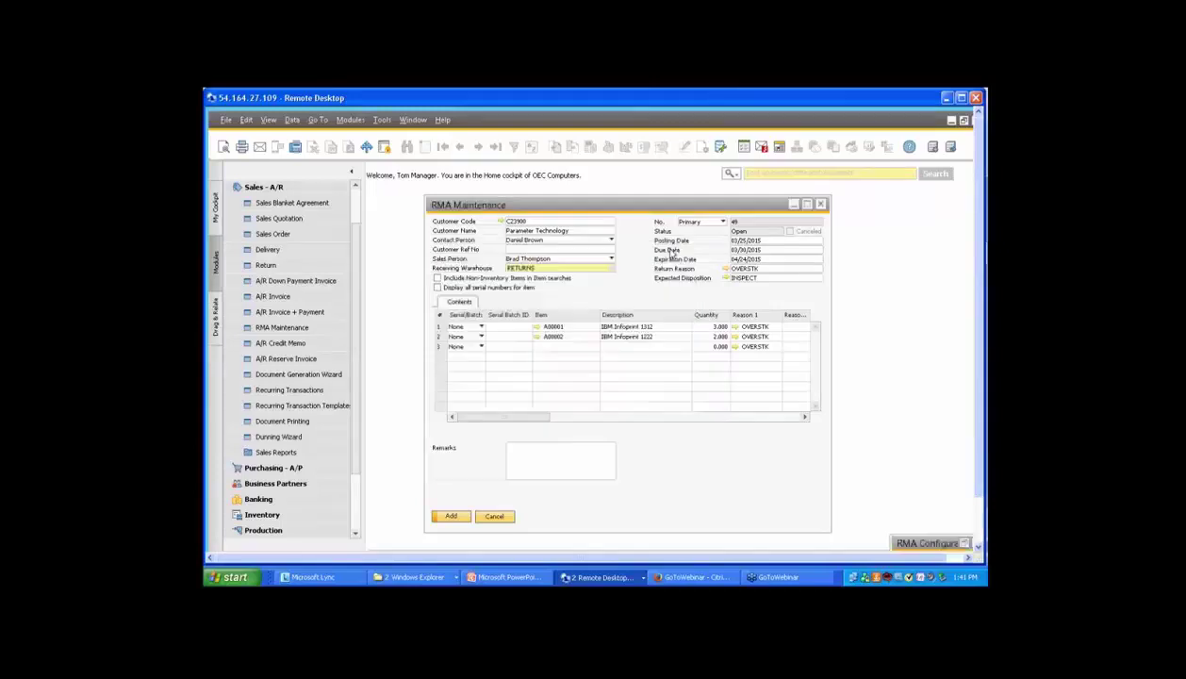
# Add the completed RMA and reopen it as the previous record
pyautogui.click(451, 517)
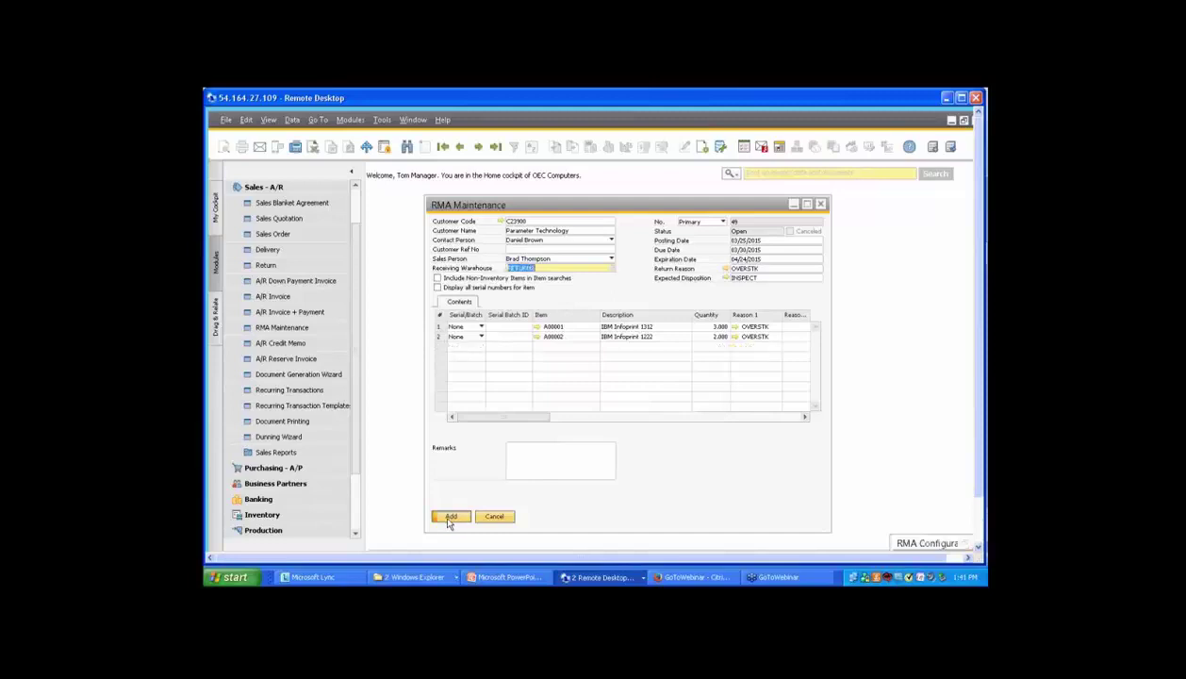
pyautogui.click(459, 146)
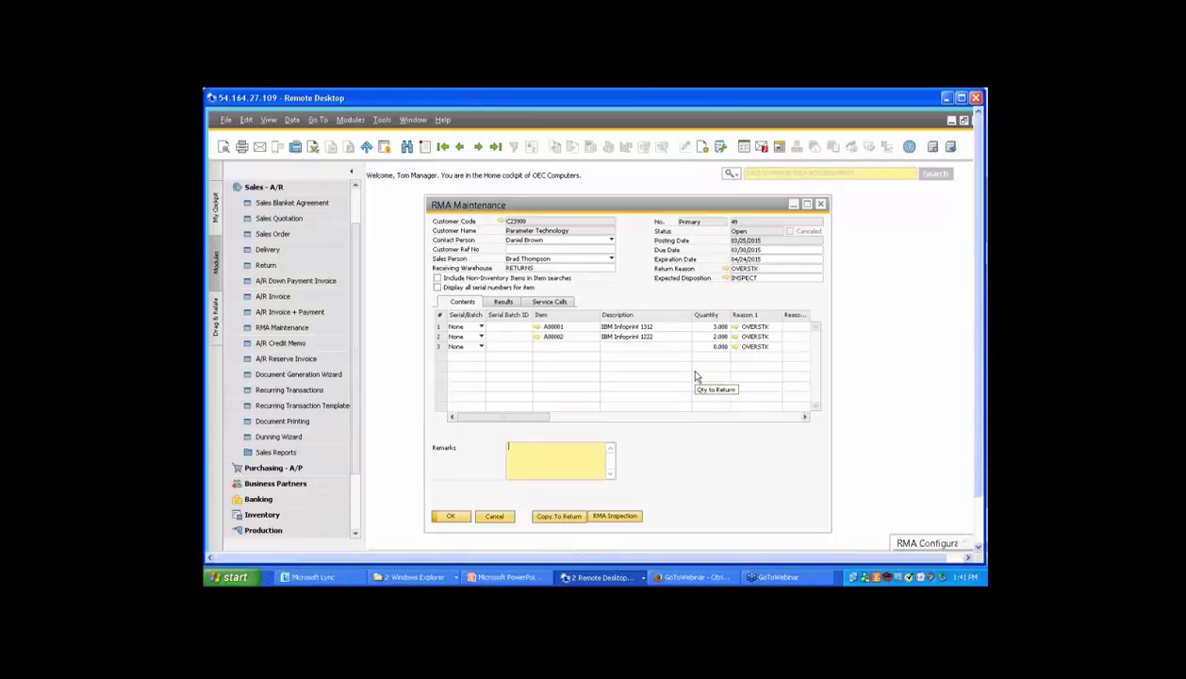
# Copy the RMA to a Return document and add it with both item lines, accepting that it cannot be changed
pyautogui.click(565, 517)
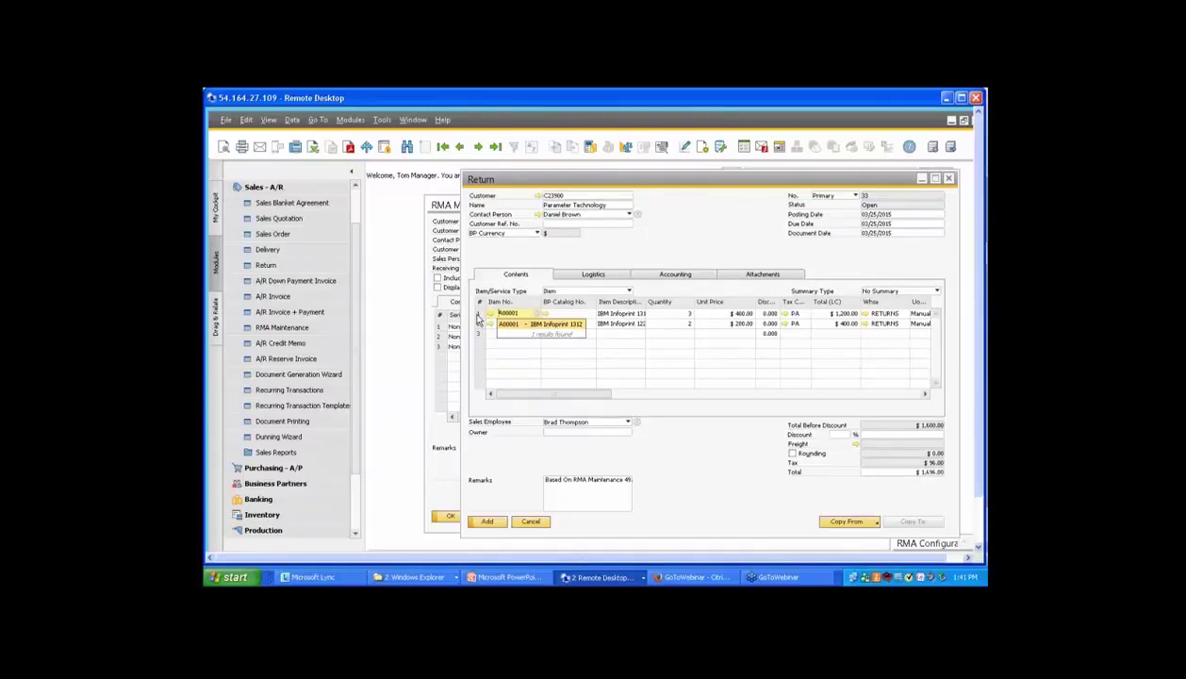
pyautogui.click(660, 314)
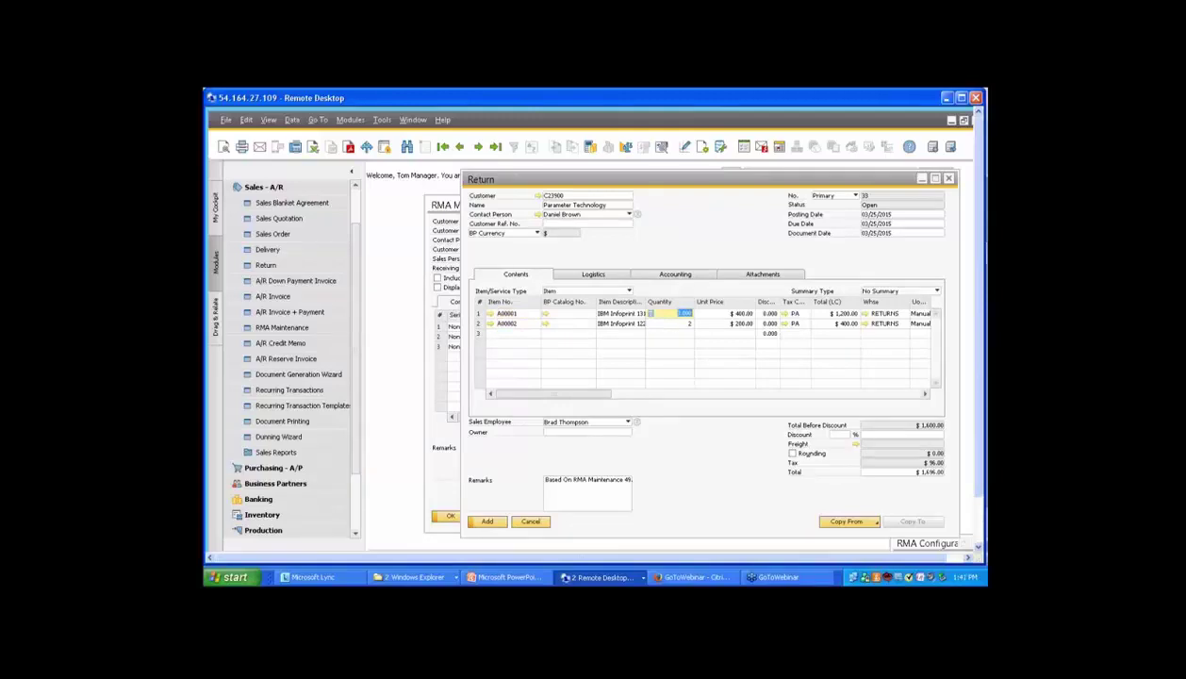
pyautogui.click(490, 522)
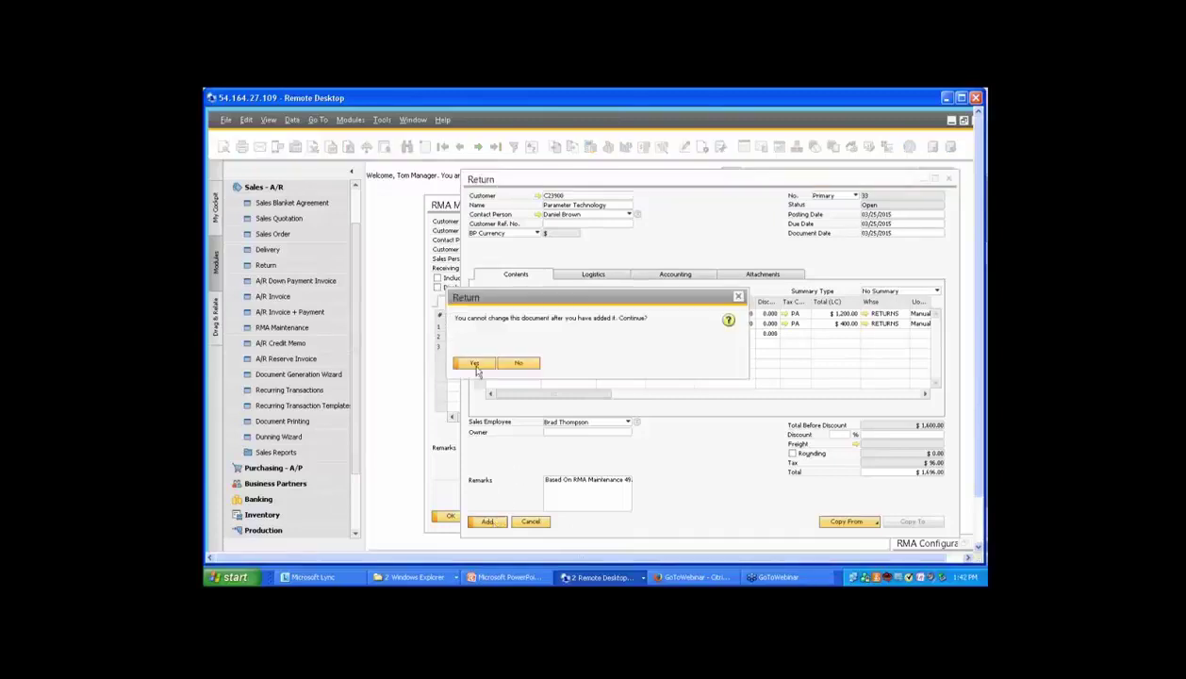
pyautogui.click(474, 363)
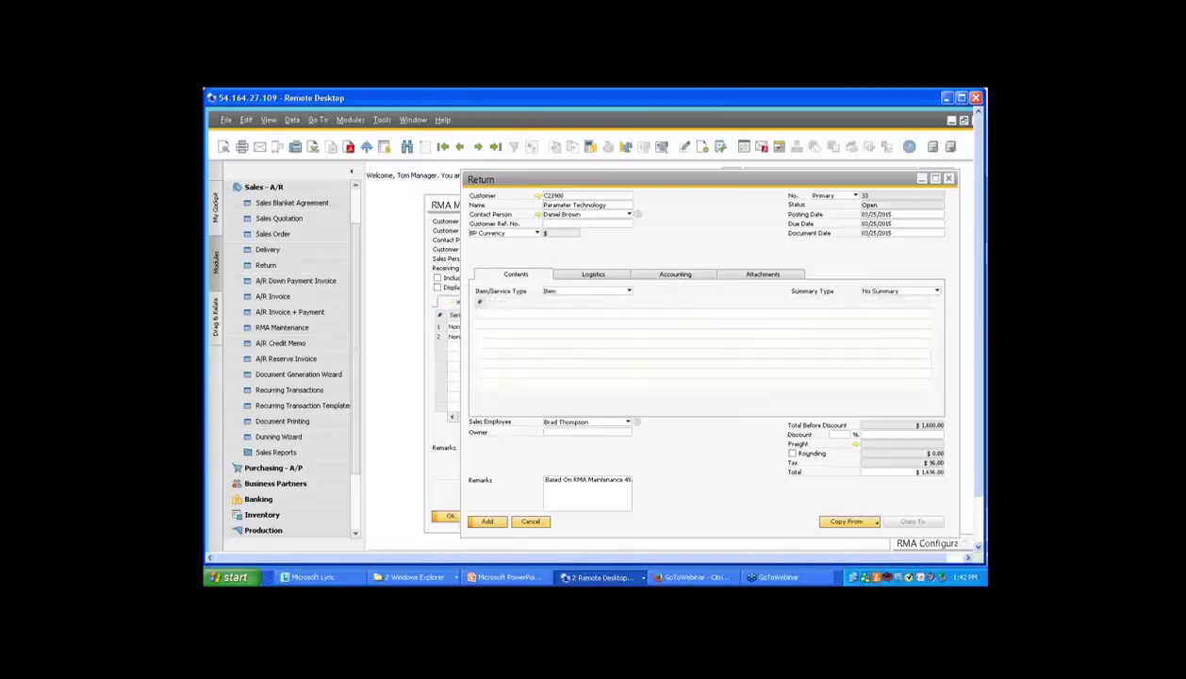
# Reload the RMA record and review its line statuses, quantities to inspect and results by item
pyautogui.click(444, 469)
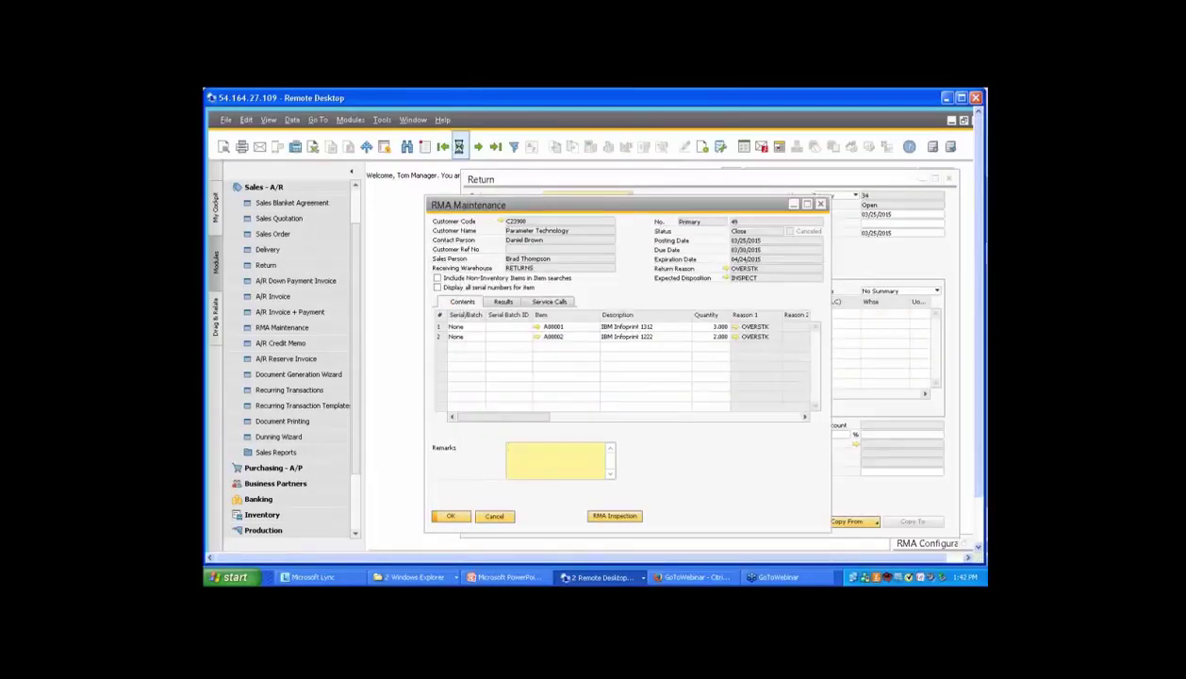
pyautogui.click(478, 147)
pyautogui.click(478, 147)
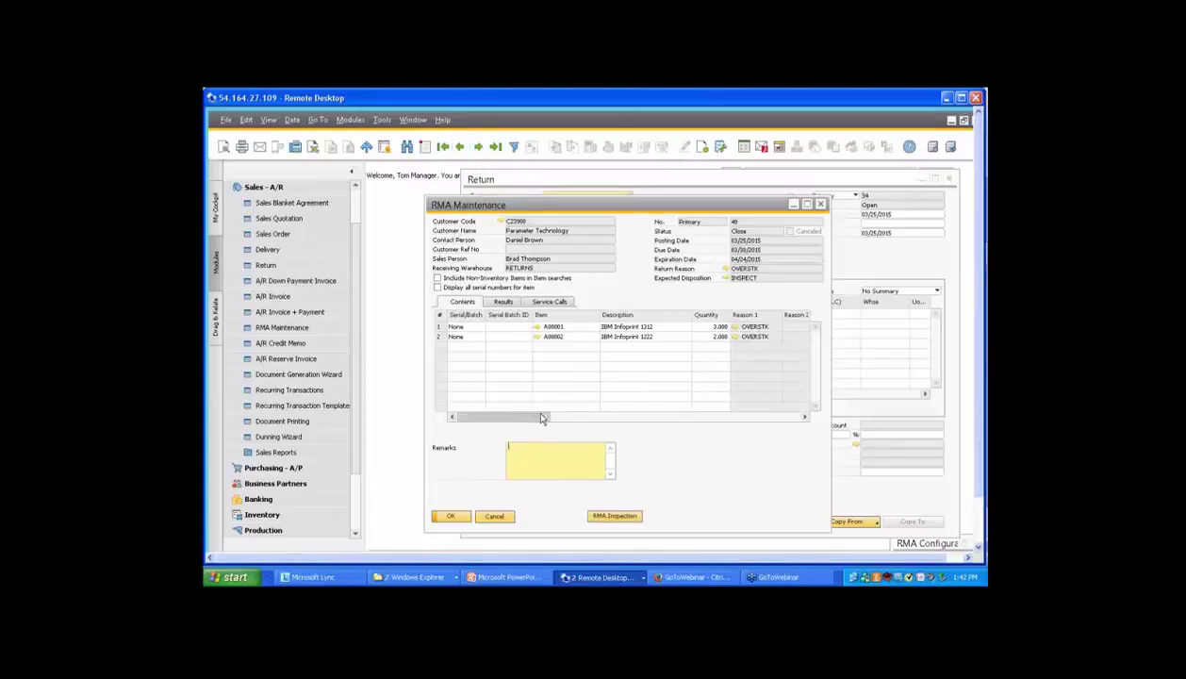
pyautogui.moveTo(540, 416); pyautogui.dragTo(617, 421)
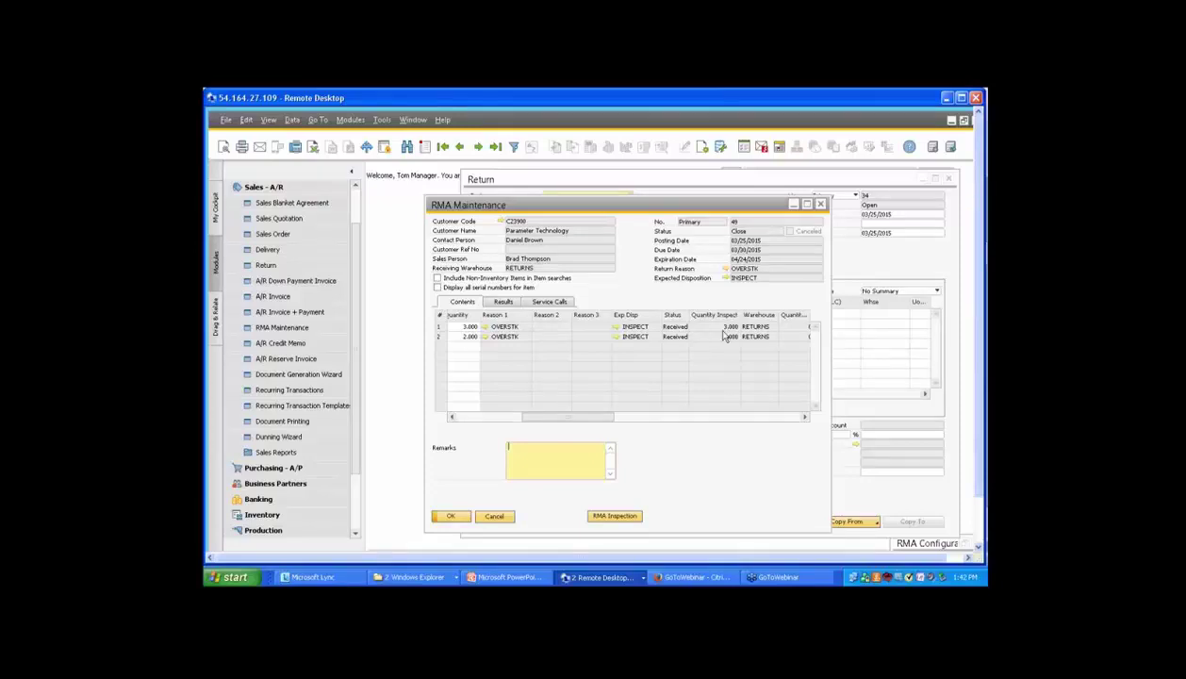
pyautogui.click(500, 303)
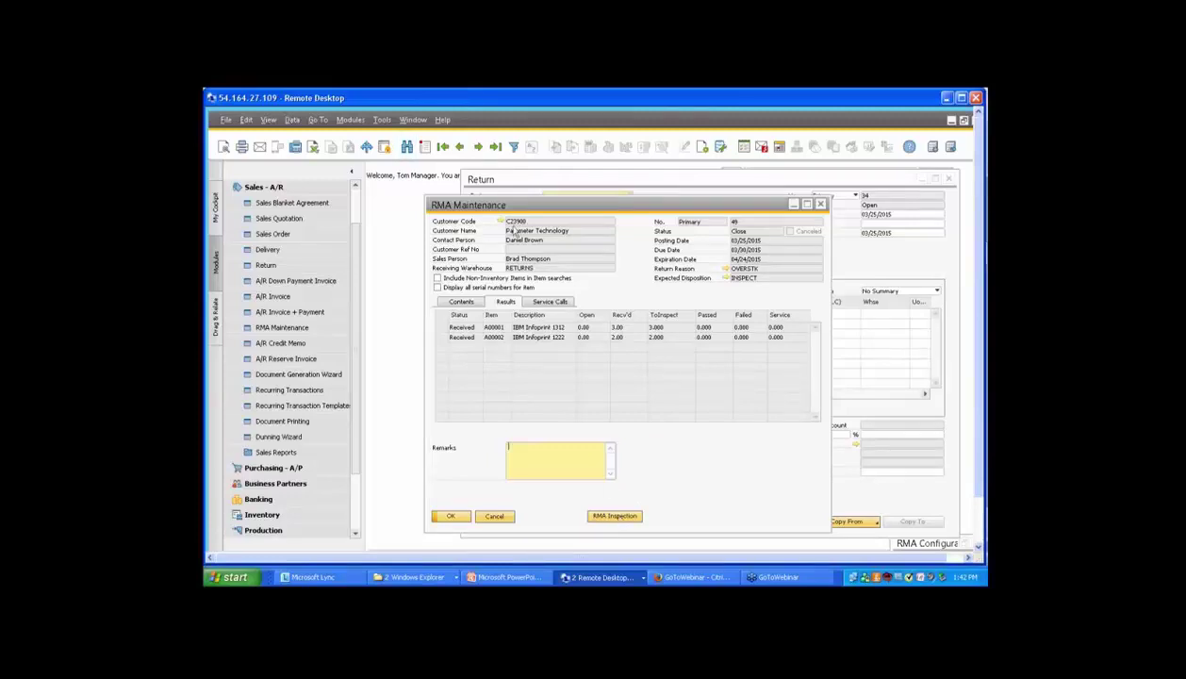
pyautogui.click(461, 301)
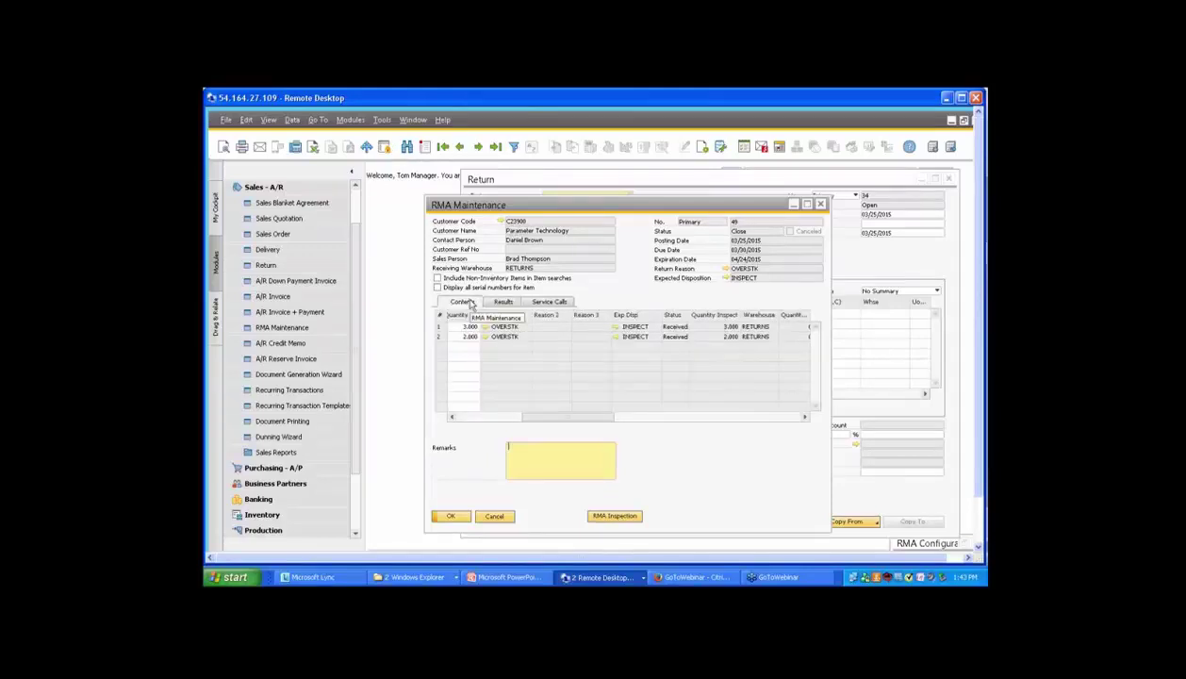
# Open RMA Inspection Selection in the Inventory module and list the lines awaiting inspection without any range filters
pyautogui.click(283, 194)
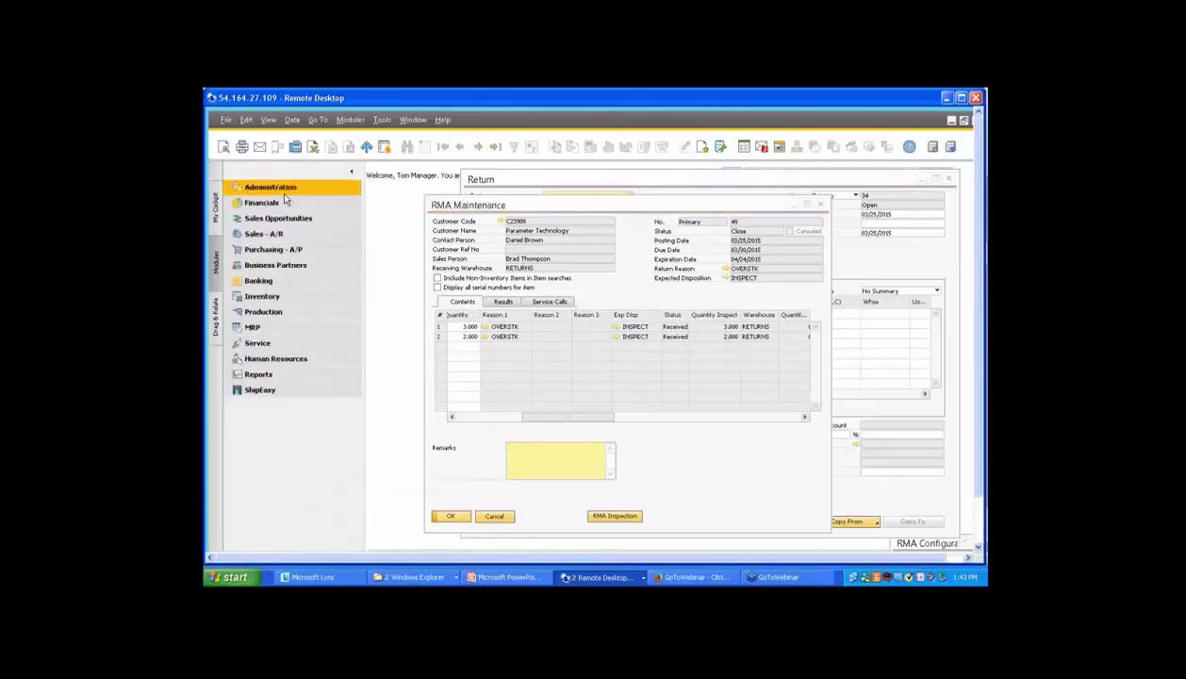
pyautogui.click(272, 298)
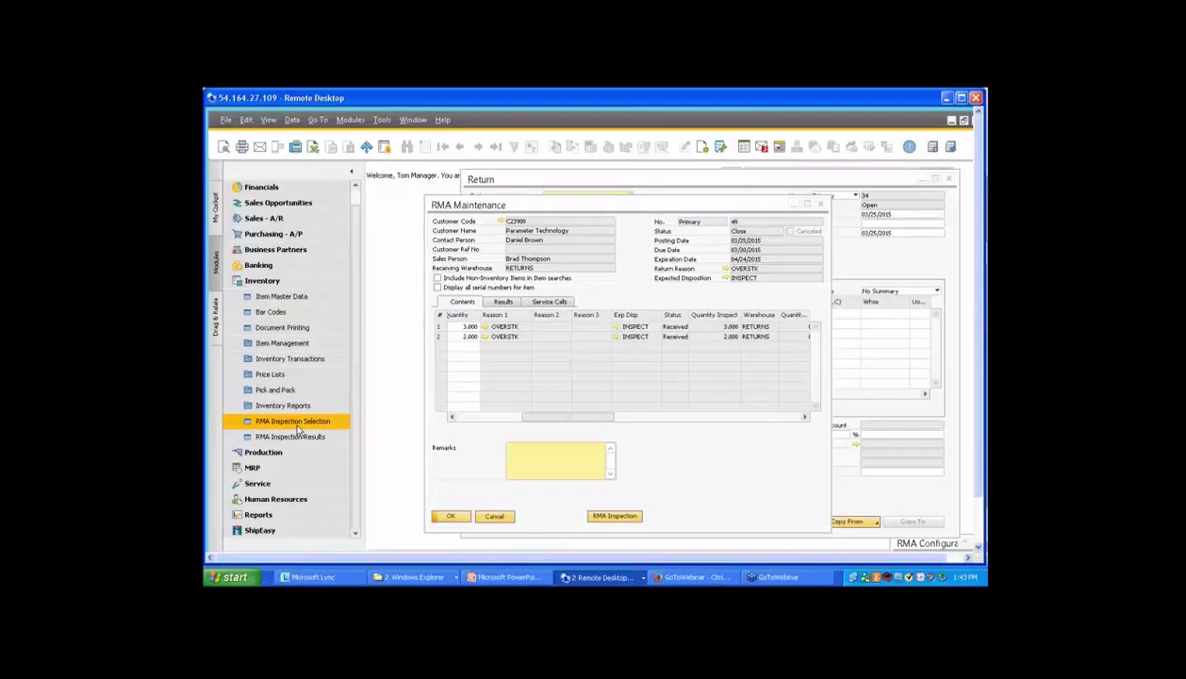
pyautogui.click(295, 422)
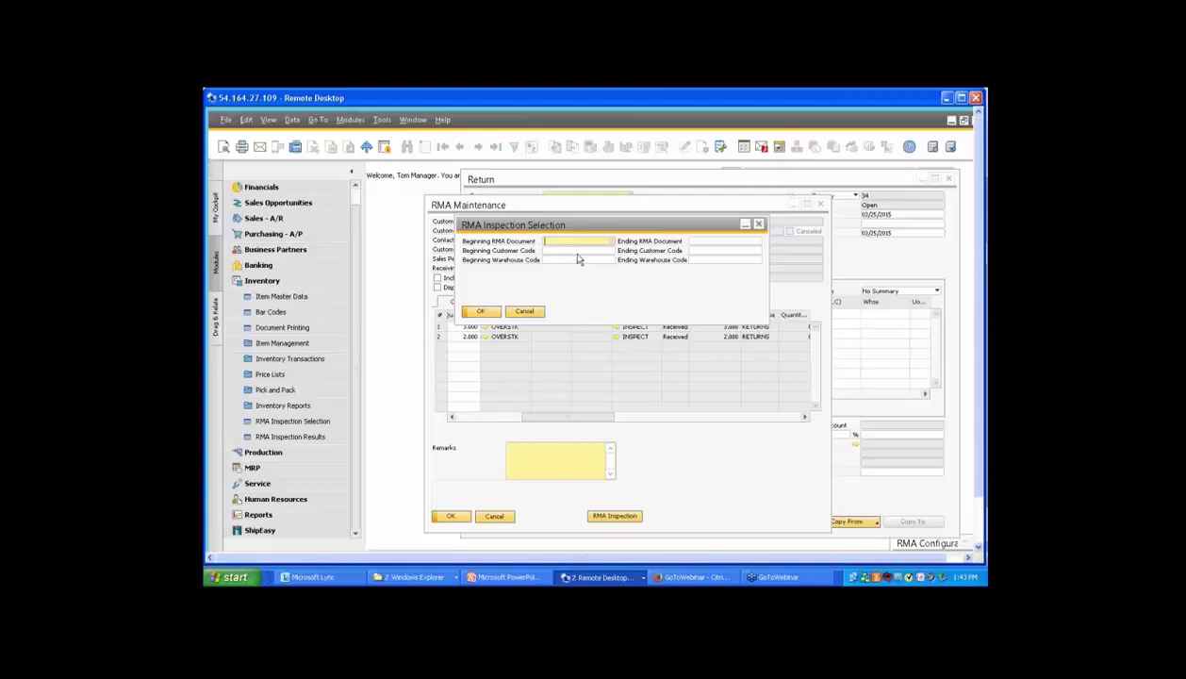
pyautogui.click(493, 316)
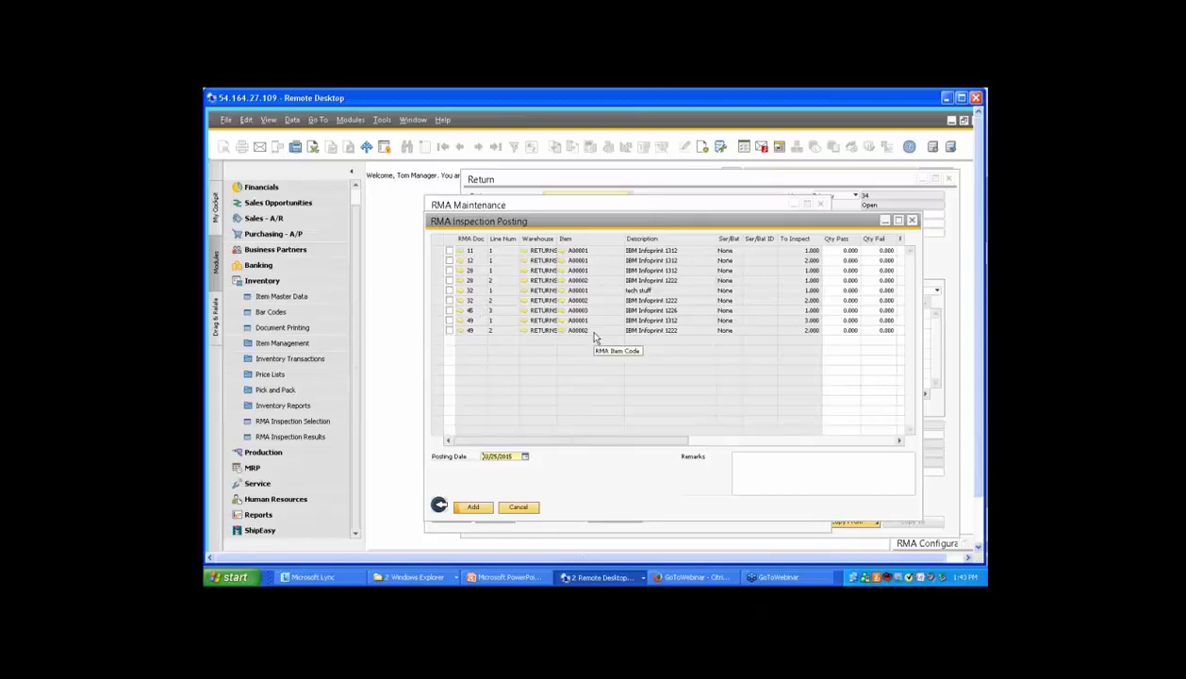
# Mark both lines of RMA 49 for inspection posting and maximize the RMA Inspection Posting window
pyautogui.click(450, 322)
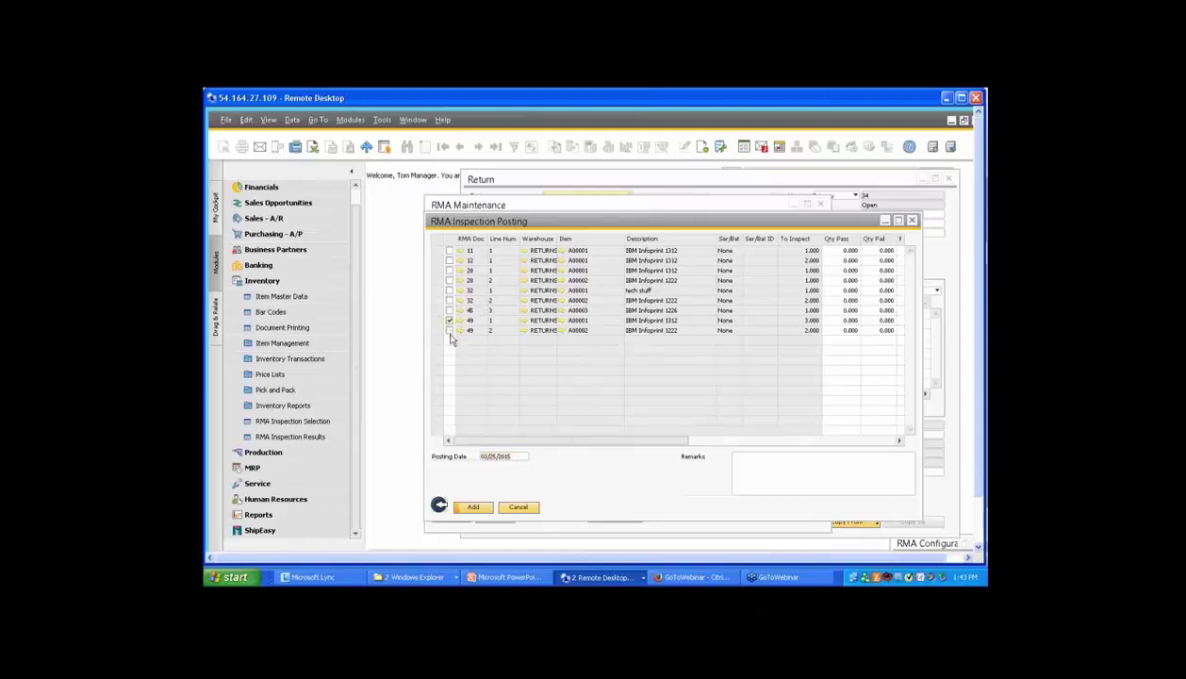
pyautogui.click(449, 331)
pyautogui.click(897, 220)
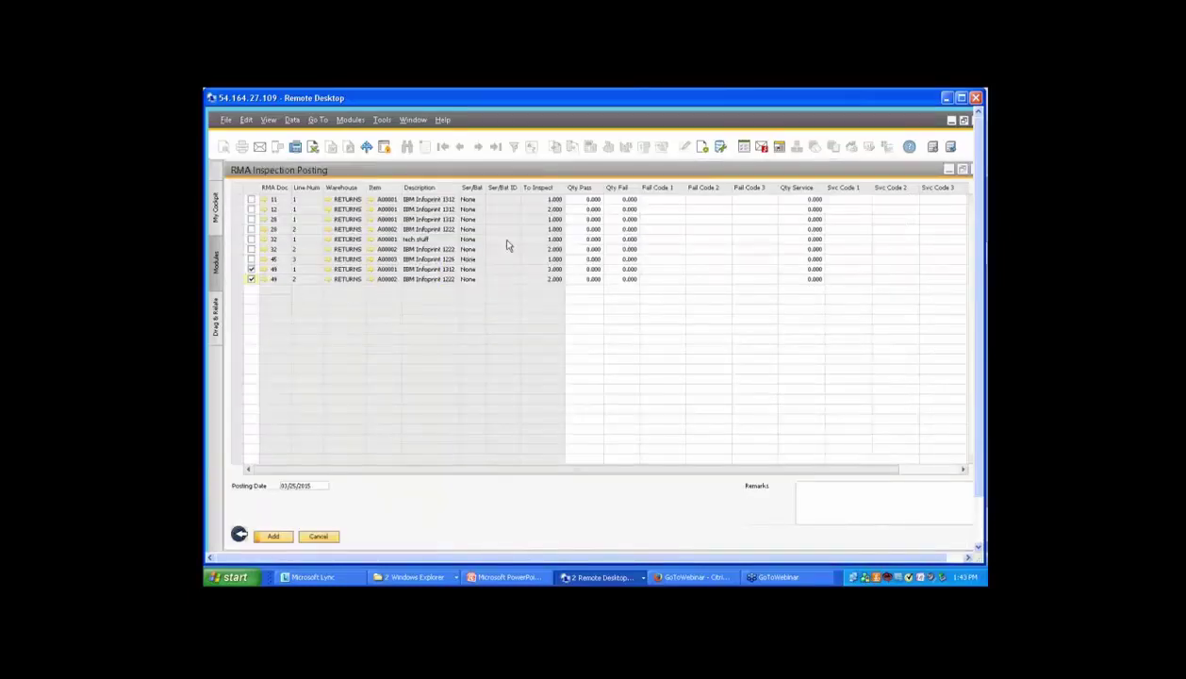
# Enter a passed quantity of 1 and a failed quantity of 1 on both RMA 49 lines
pyautogui.click(580, 269)
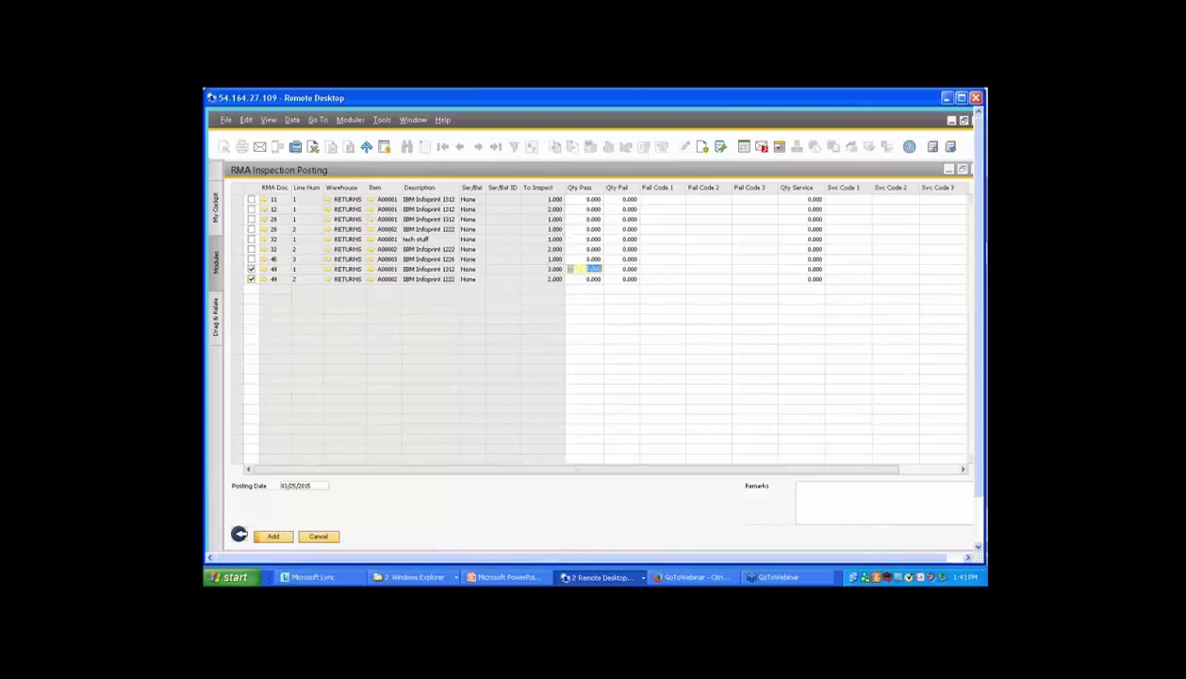
pyautogui.write('1')
pyautogui.click(584, 280)
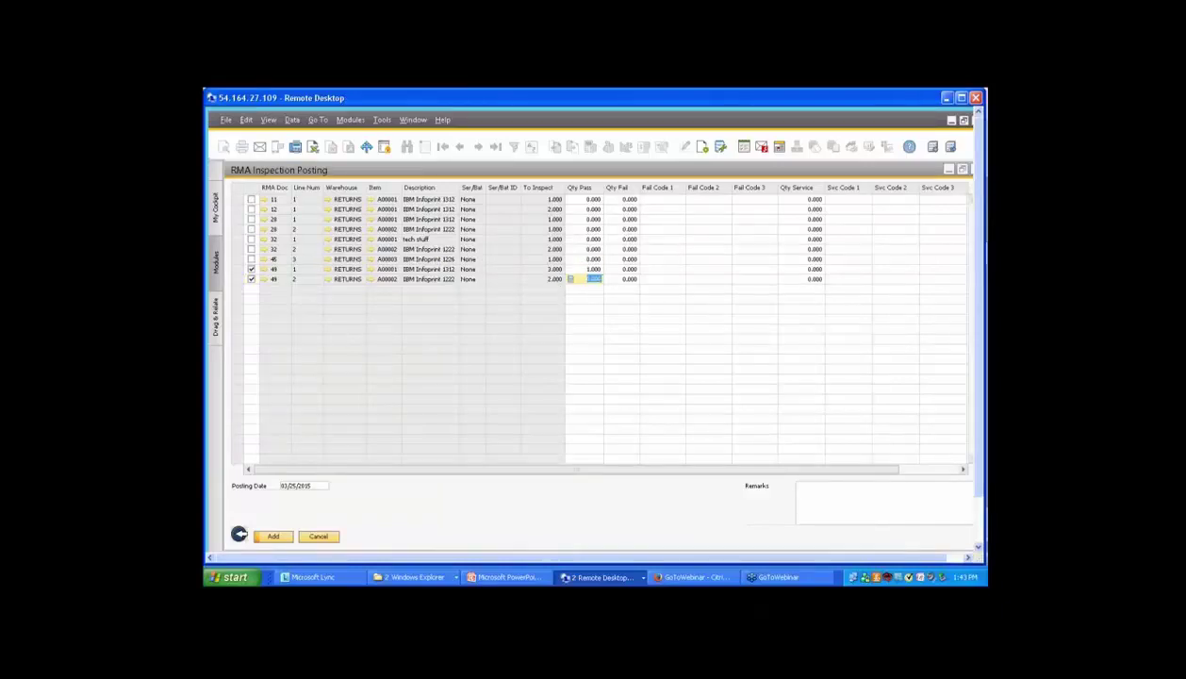
pyautogui.write('1')
pyautogui.click(611, 269)
pyautogui.write('1')
pyautogui.click(622, 280)
pyautogui.write('1')
# Assign the first fail code DAMAGED to line 1 and UNUSABLE to line 2 of RMA 49
pyautogui.click(662, 269)
pyautogui.click(680, 271)
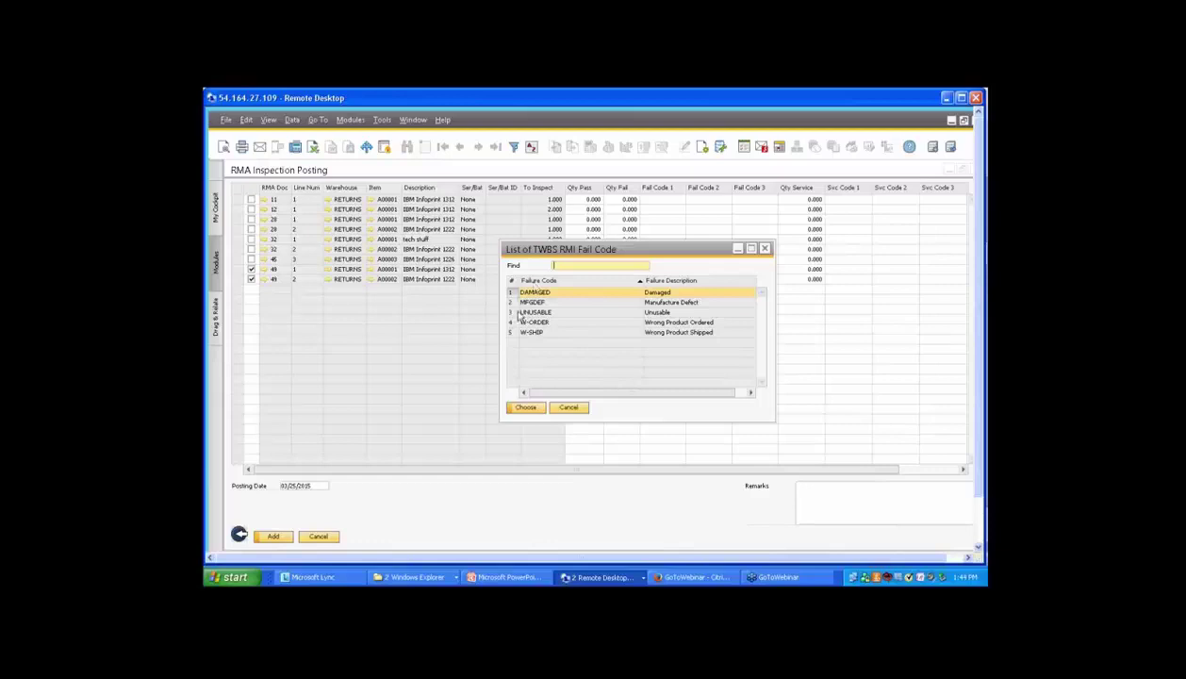
pyautogui.doubleClick(514, 294)
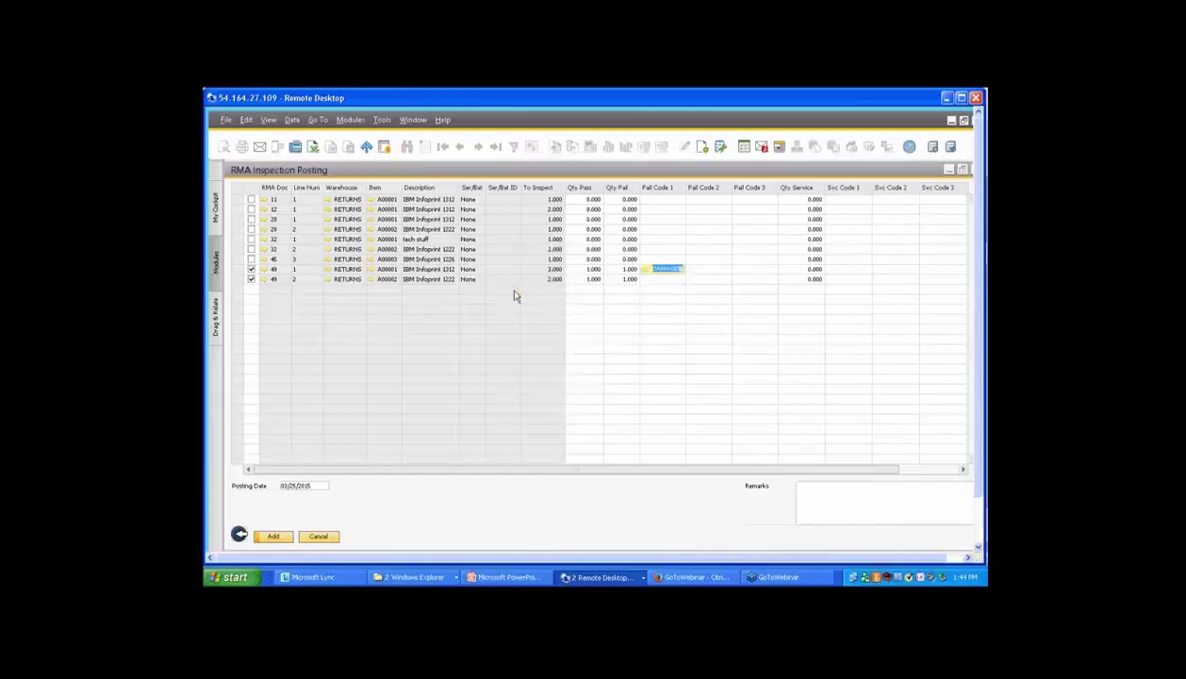
pyautogui.click(667, 279)
pyautogui.click(679, 279)
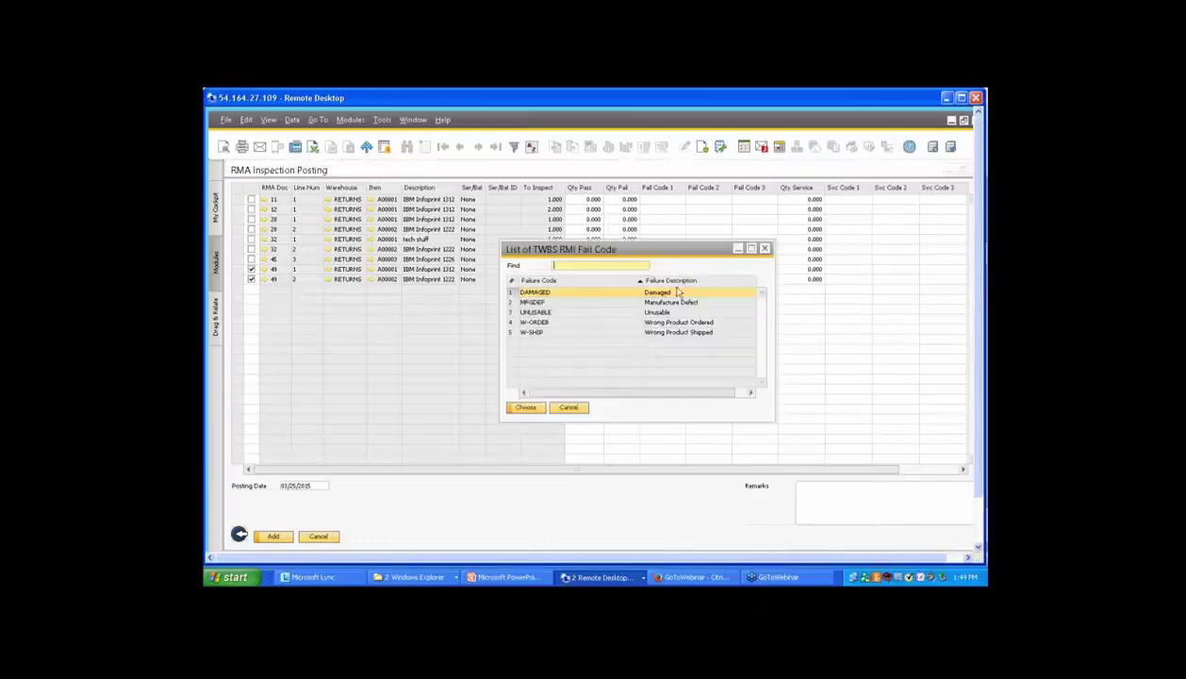
pyautogui.doubleClick(512, 312)
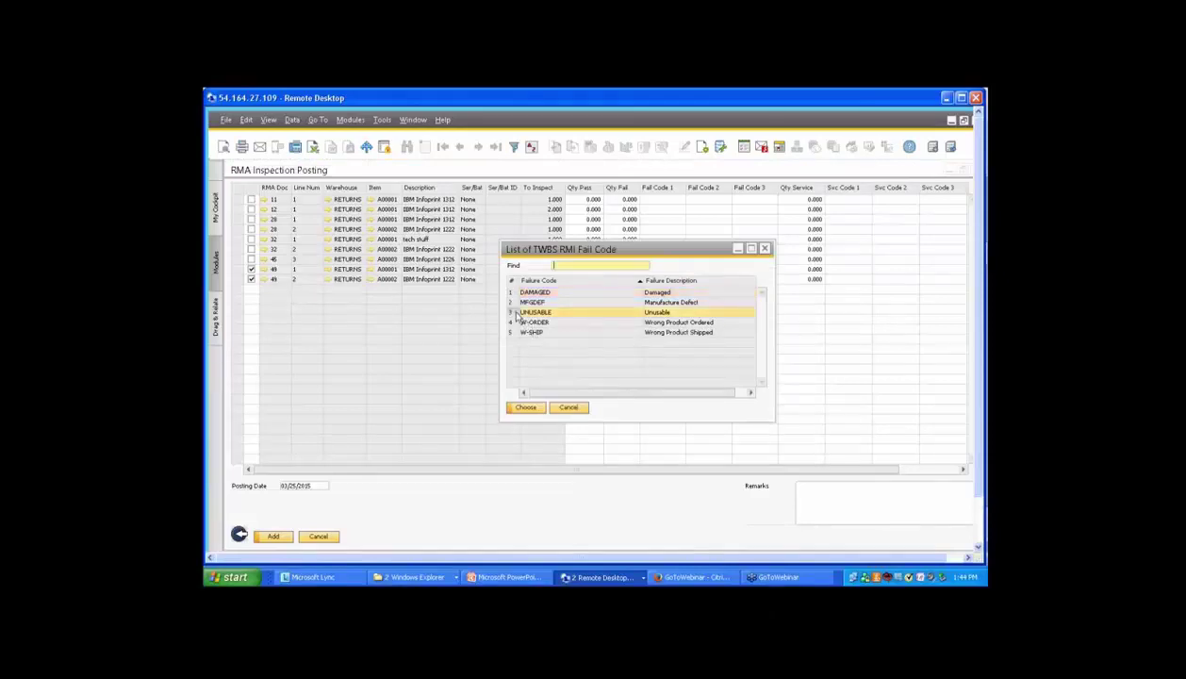
# Set the service quantity of RMA 49 line 1 to 1 with REP_RTN as its first service code
pyautogui.click(797, 271)
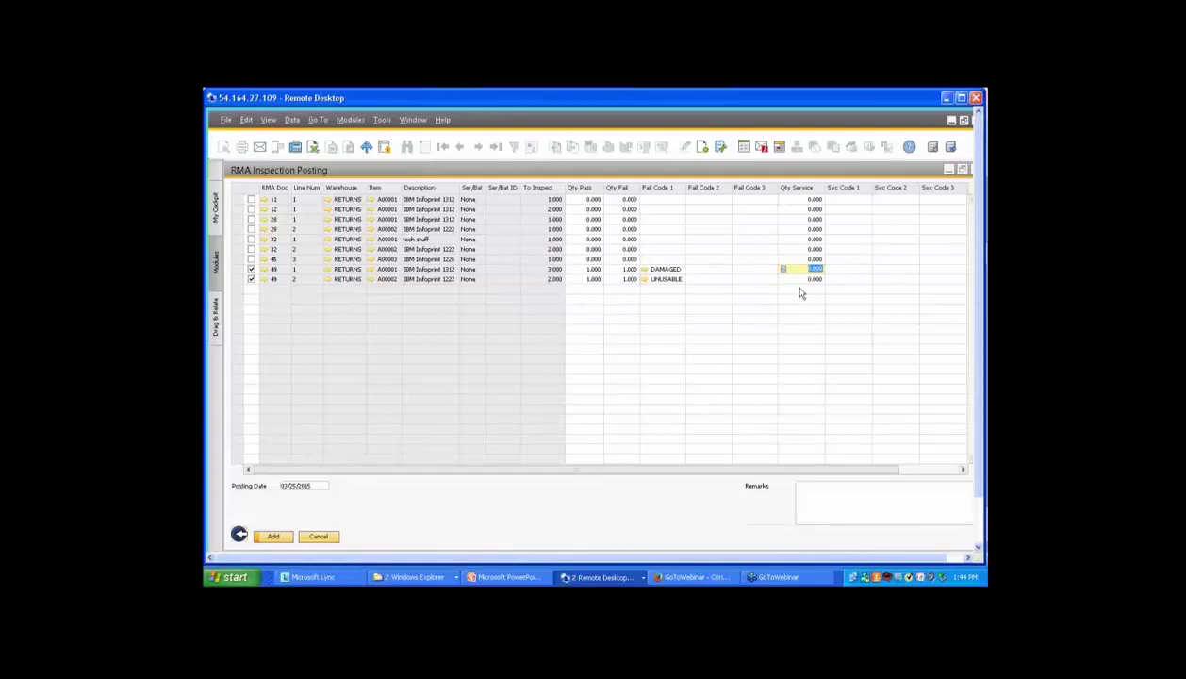
pyautogui.write('1')
pyautogui.click(835, 270)
pyautogui.click(865, 270)
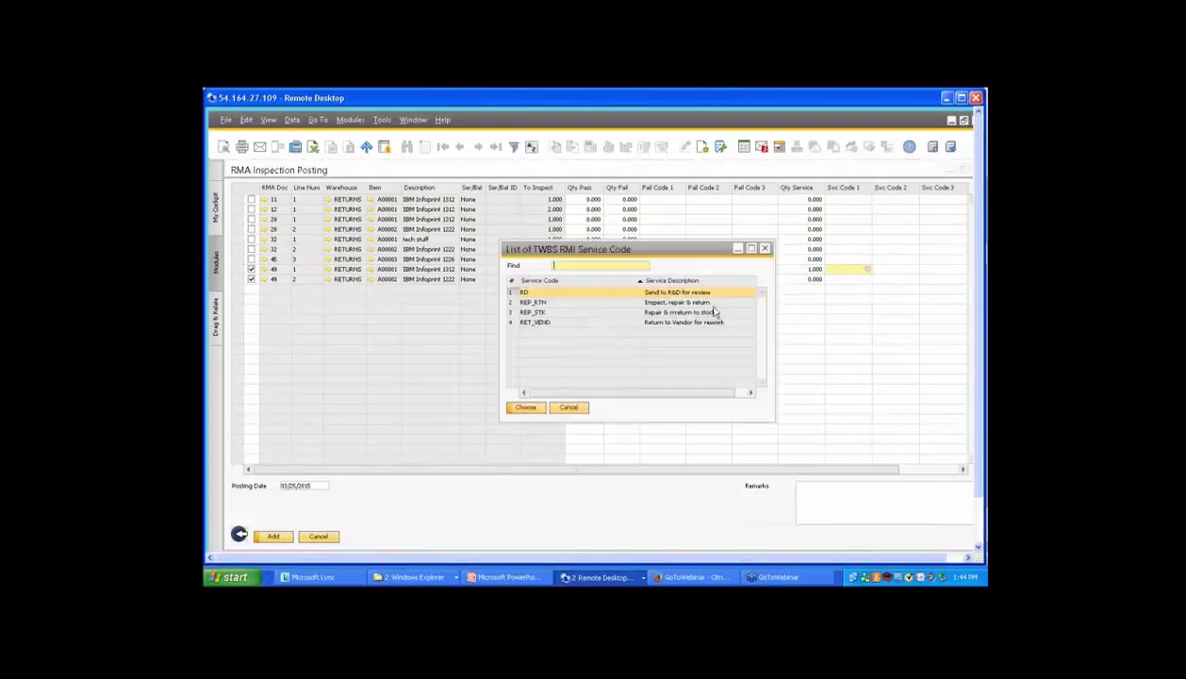
pyautogui.doubleClick(513, 302)
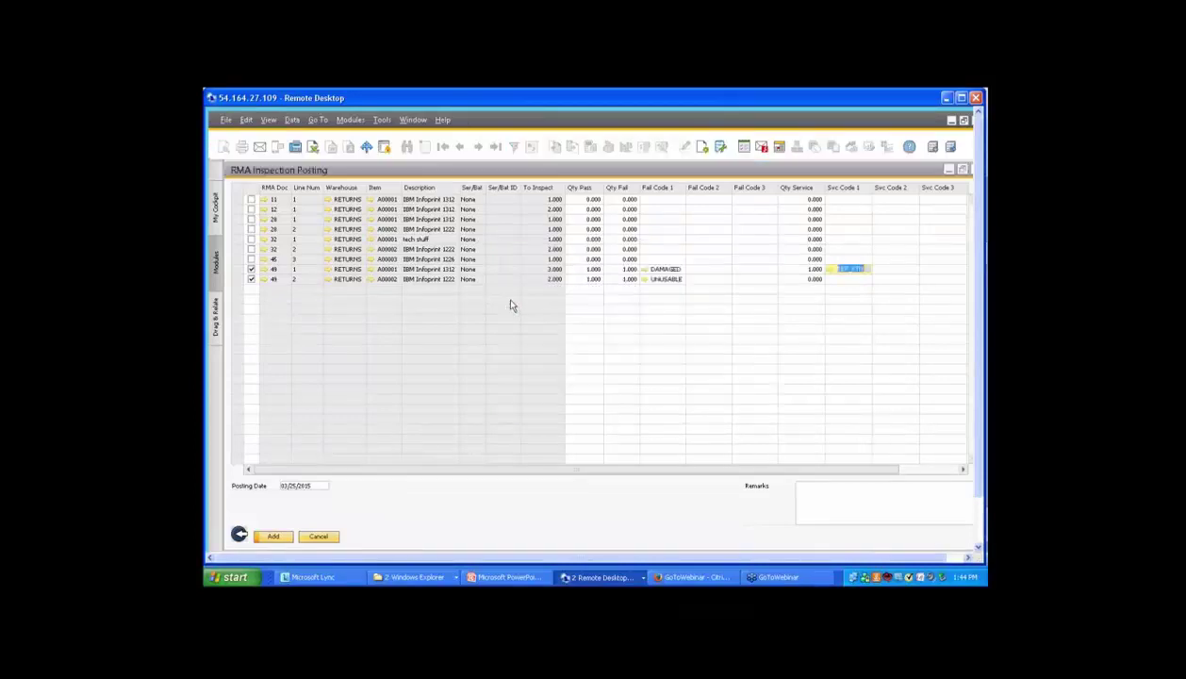
# Add the inspection posting, agreeing to execute the inventory transfer and to auto-create service calls
pyautogui.moveTo(888, 472); pyautogui.dragTo(904, 470)
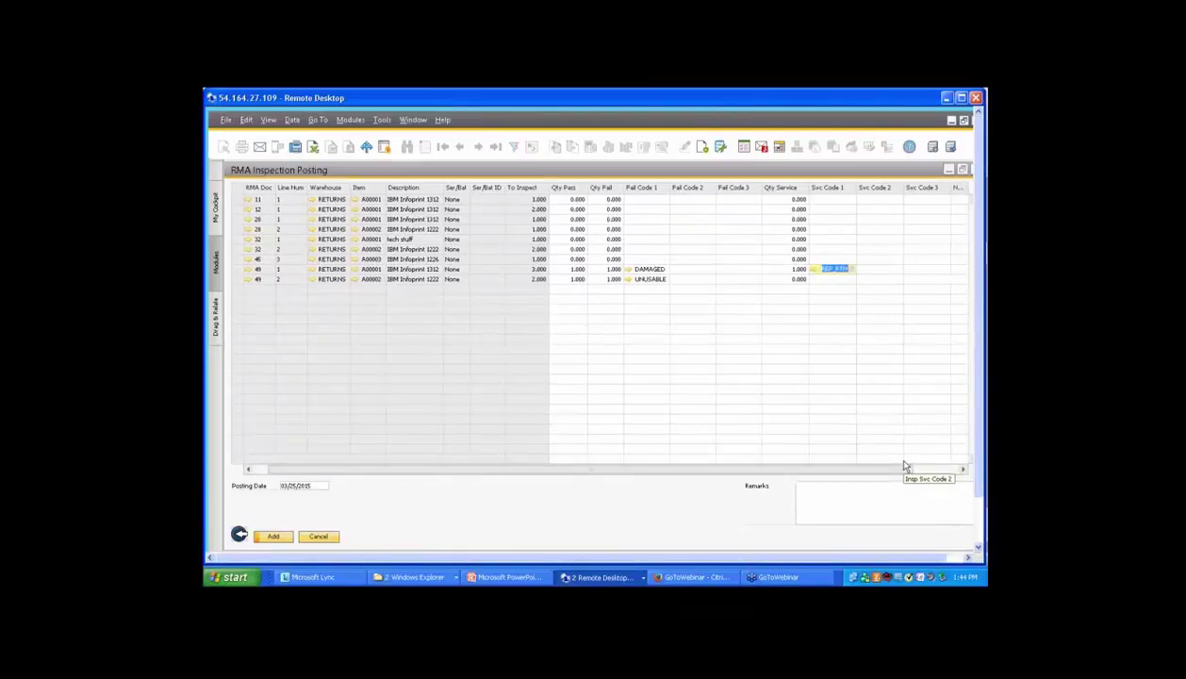
pyautogui.click(275, 538)
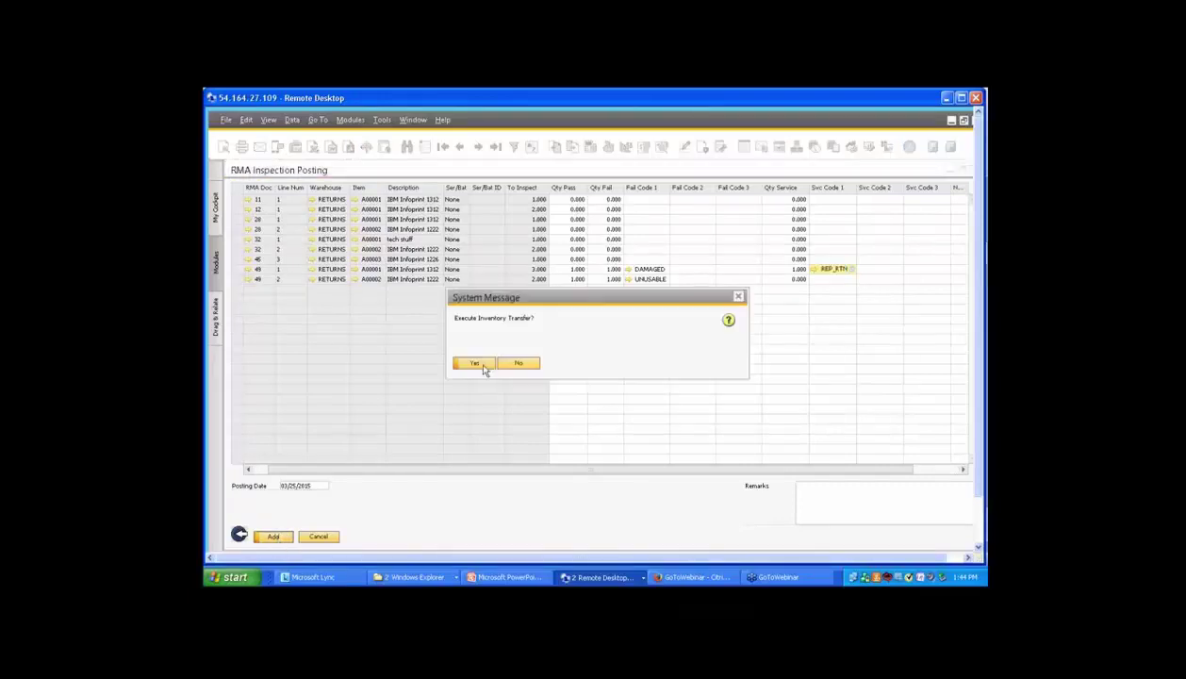
pyautogui.click(482, 368)
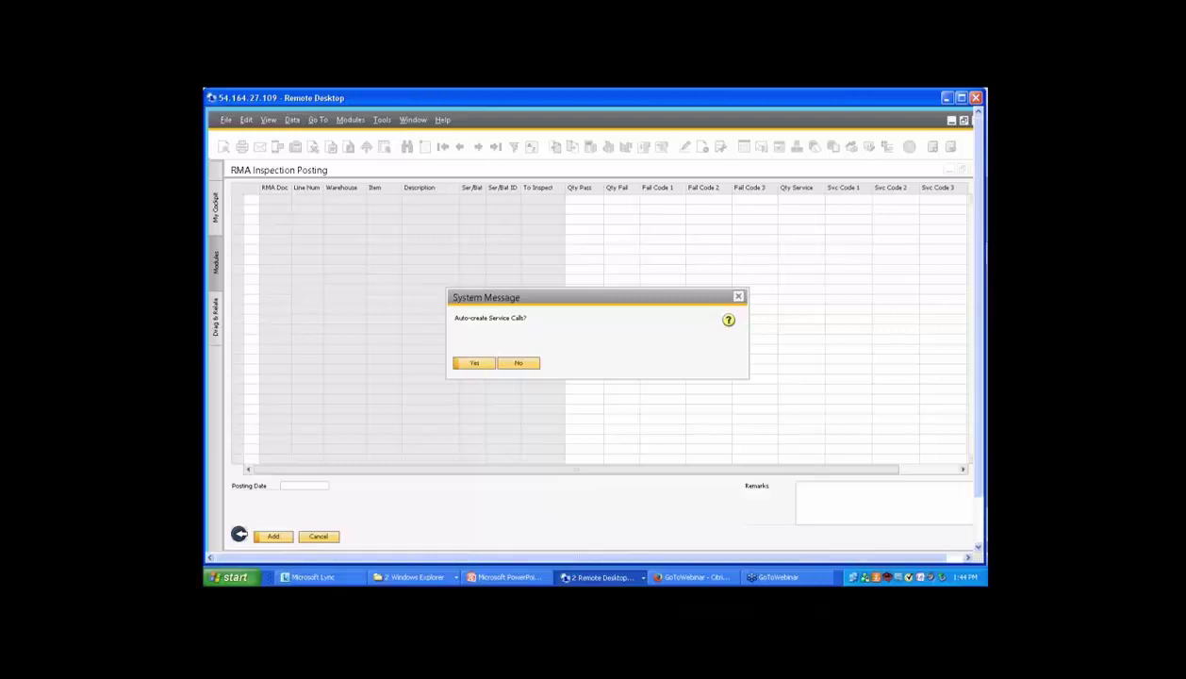
pyautogui.click(477, 364)
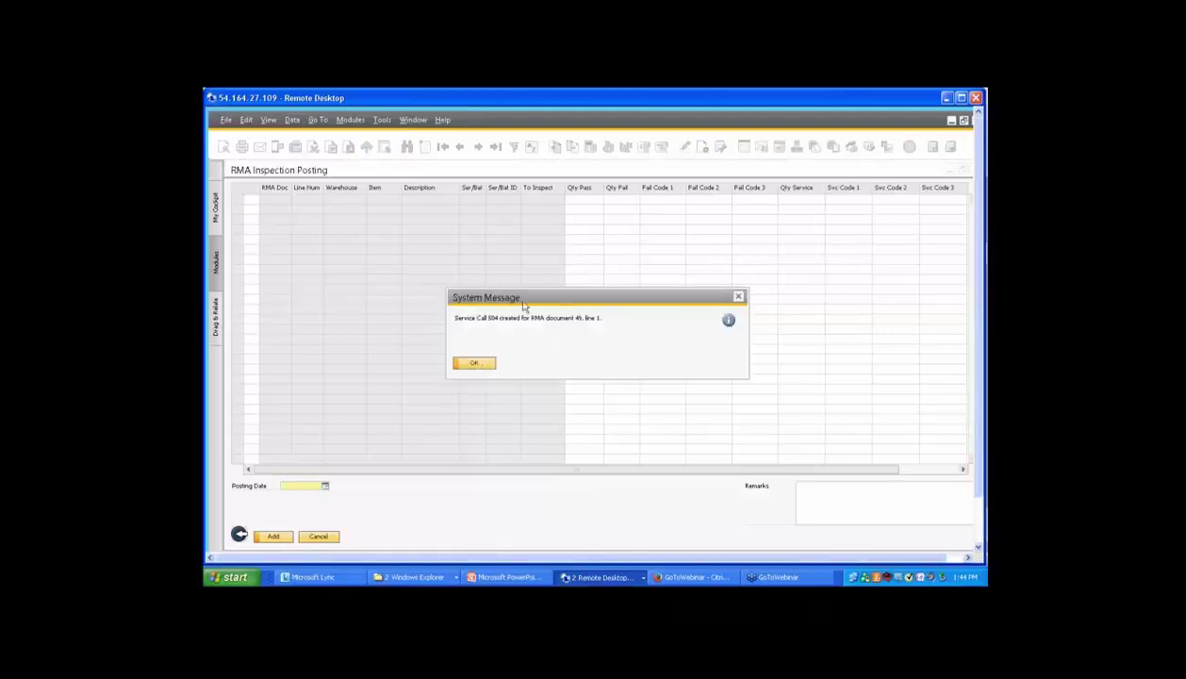
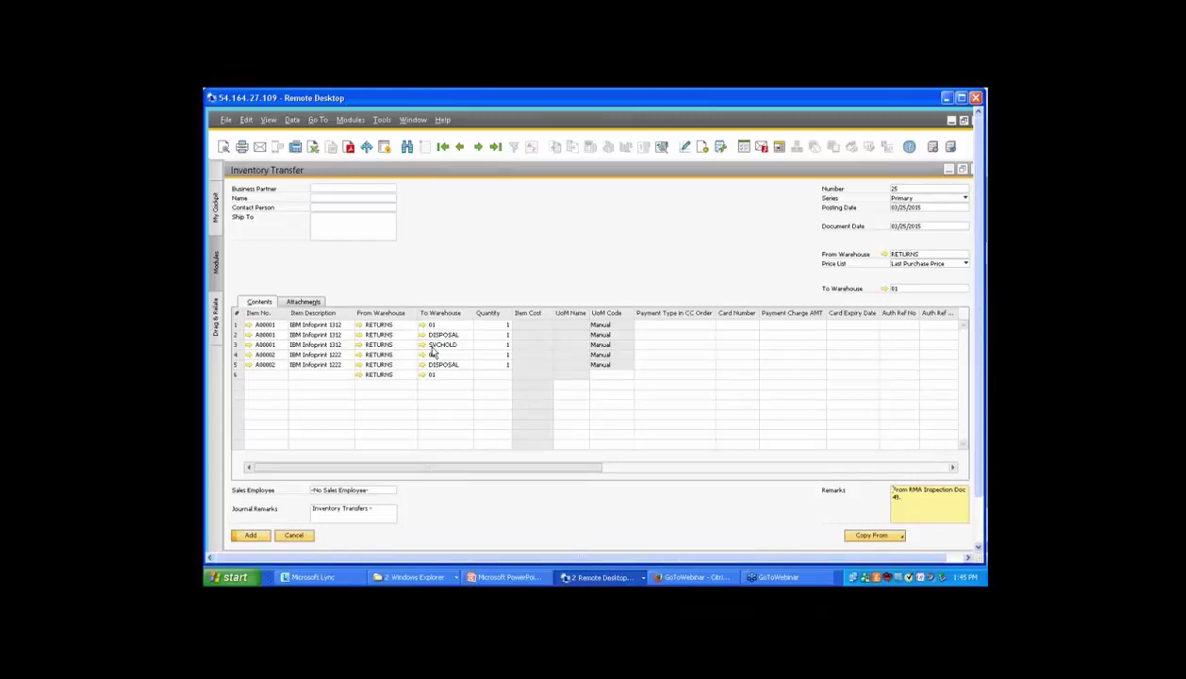
# Add the inventory transfer out of RETURNS, accepting that it cannot be changed, and close RMA Inspection Selection
pyautogui.click(262, 537)
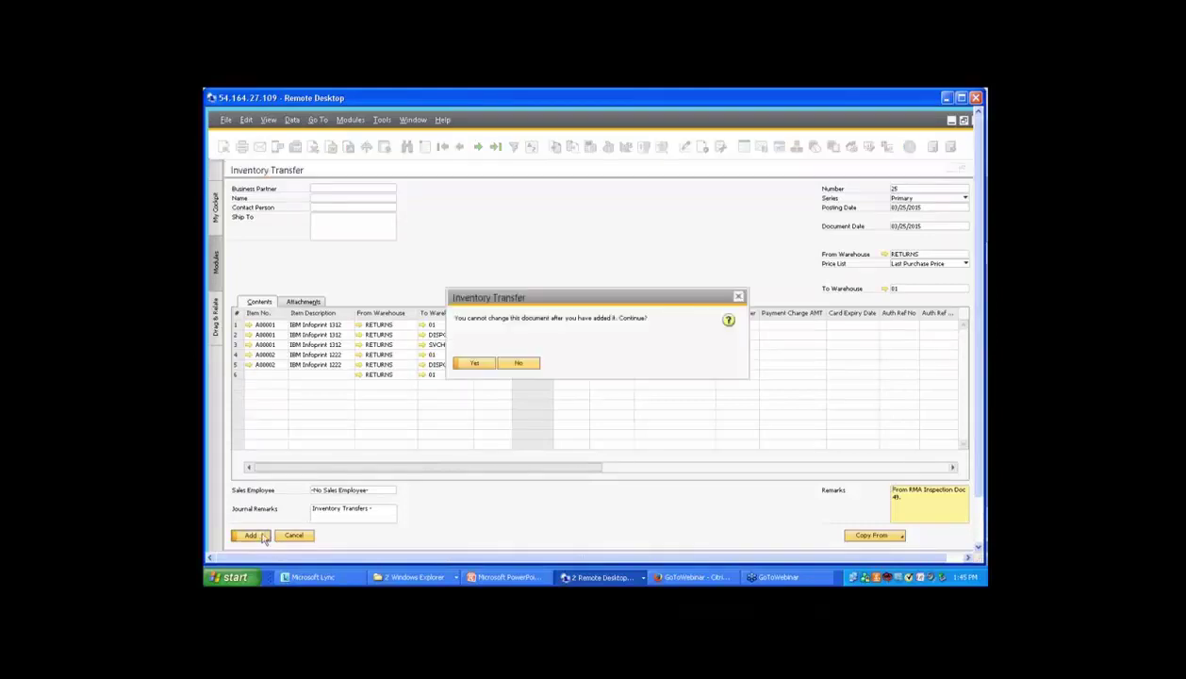
pyautogui.click(462, 364)
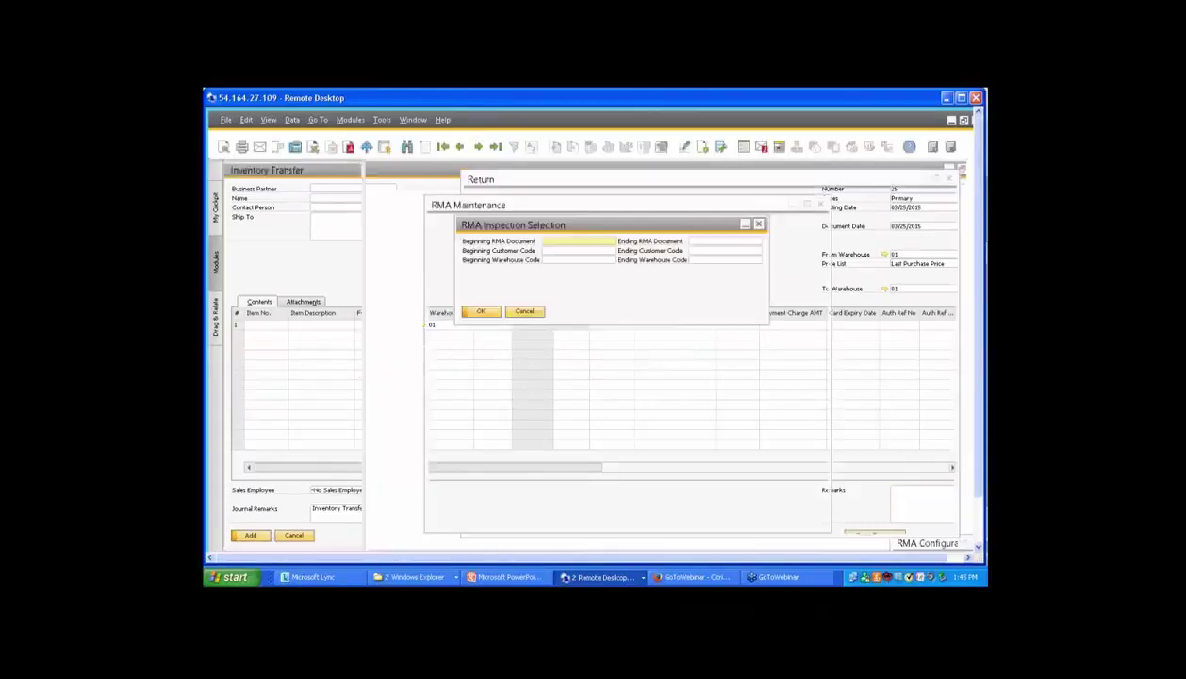
pyautogui.click(758, 224)
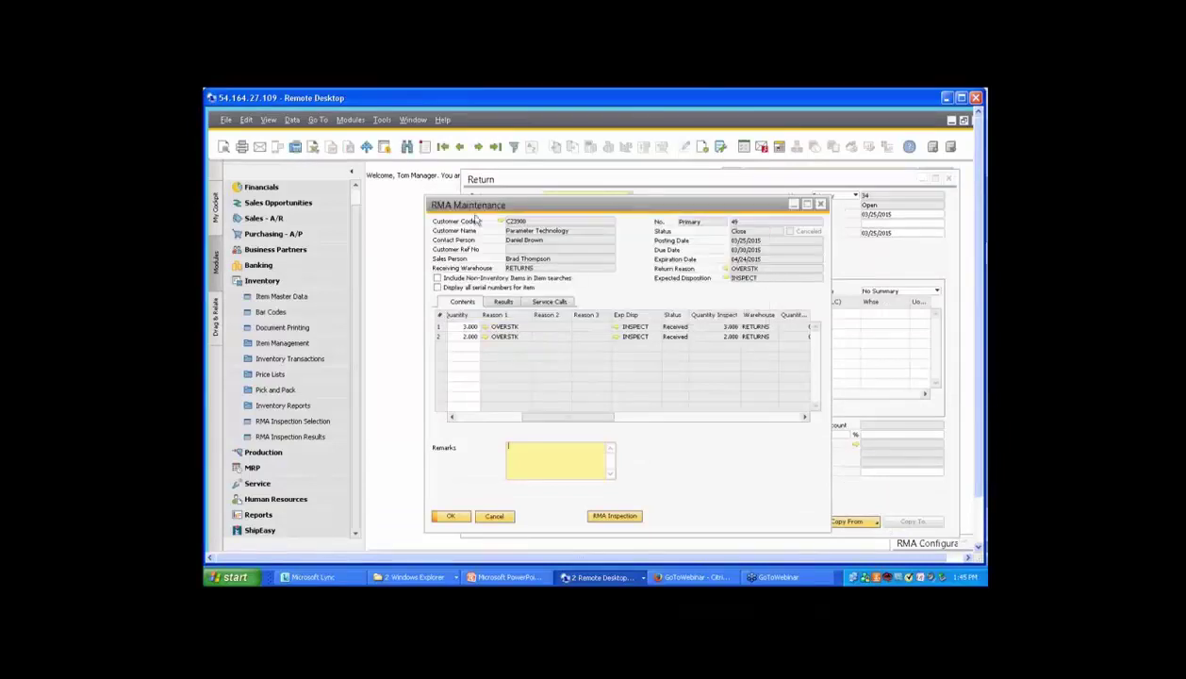
# Reload RMA 49, review its inspection results and service calls, and close the RMA Maintenance and Return windows
pyautogui.click(459, 146)
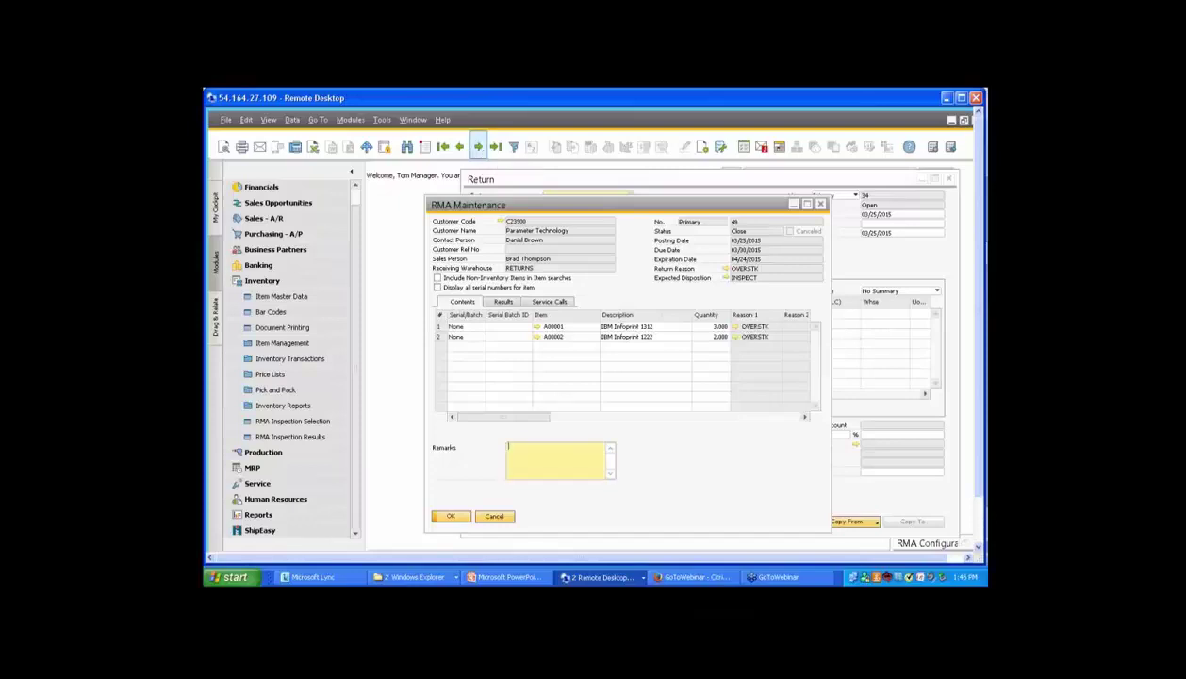
pyautogui.click(503, 303)
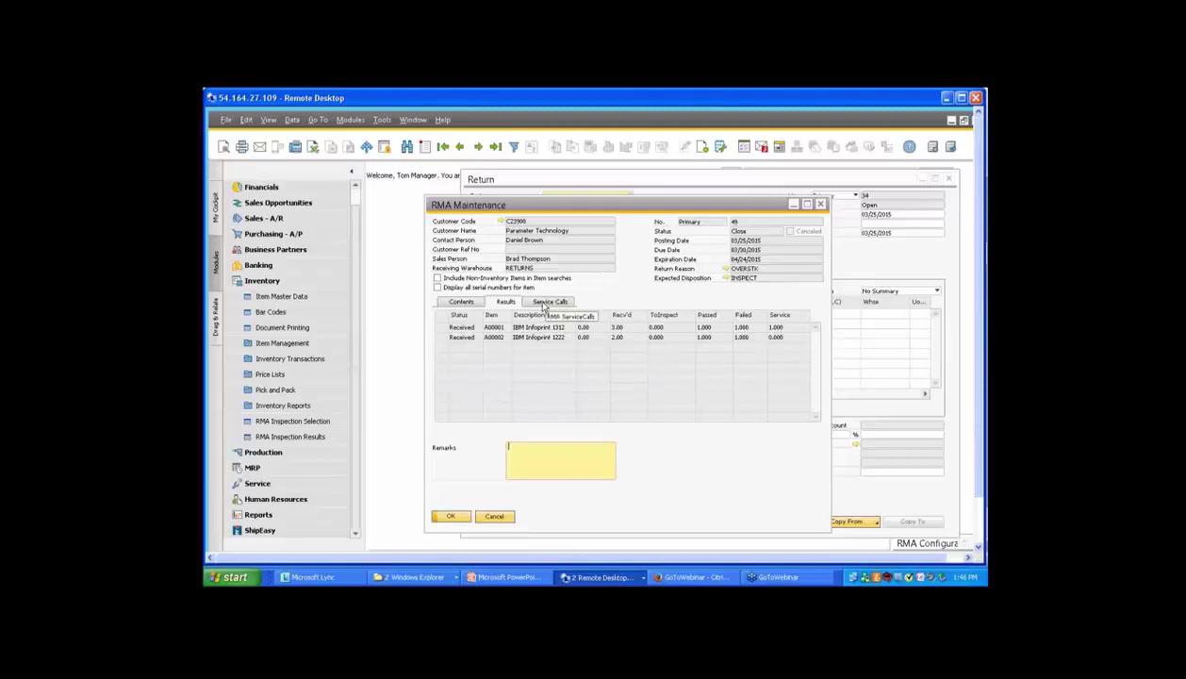
pyautogui.click(545, 303)
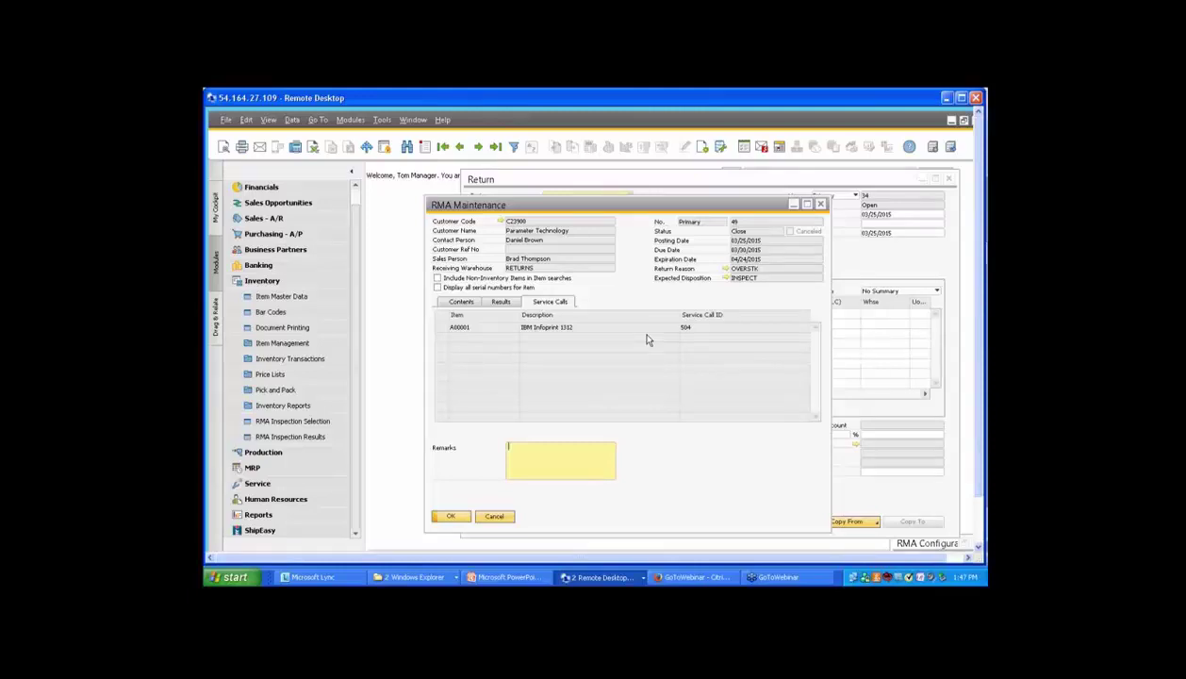
pyautogui.click(820, 203)
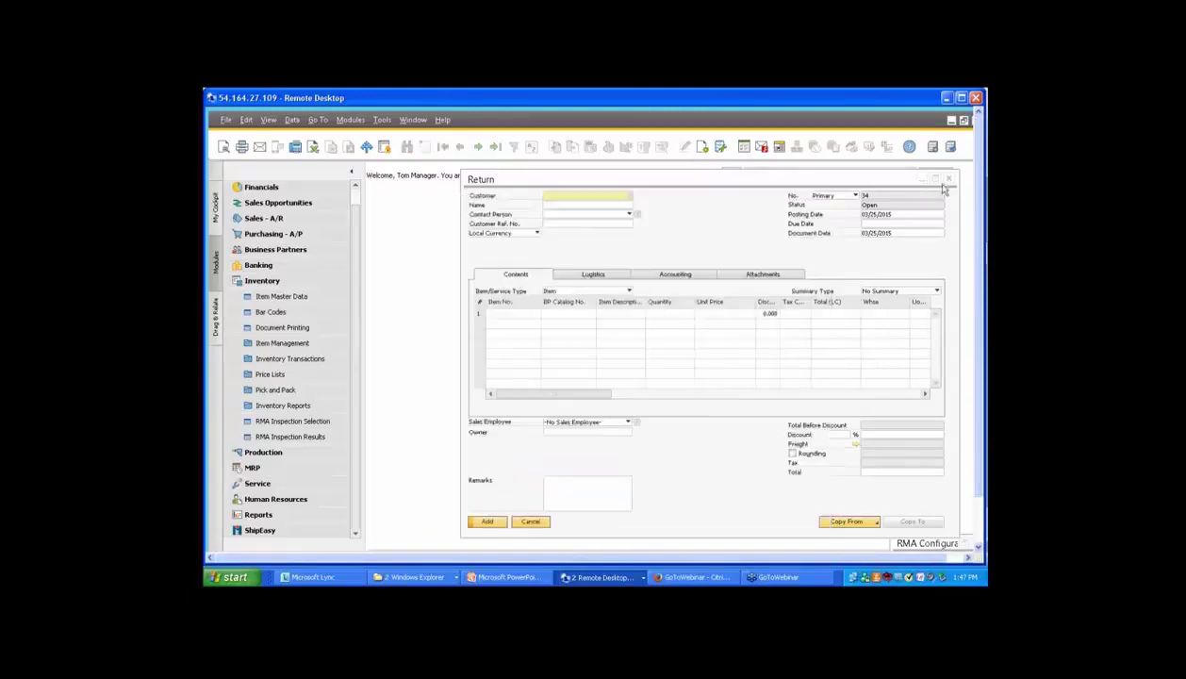
pyautogui.click(947, 178)
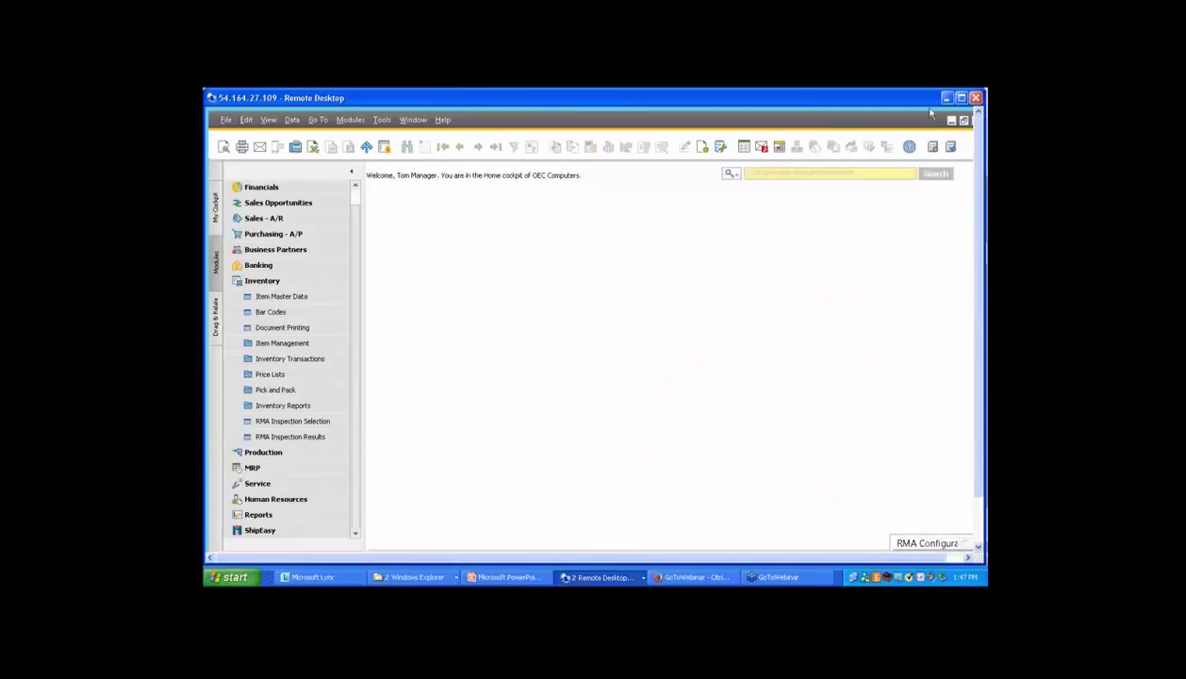
# Expand the remote desktop to full screen and switch to the ShipEasy PowerPoint presentation's Core Shipping Functions slide
pyautogui.click(961, 98)
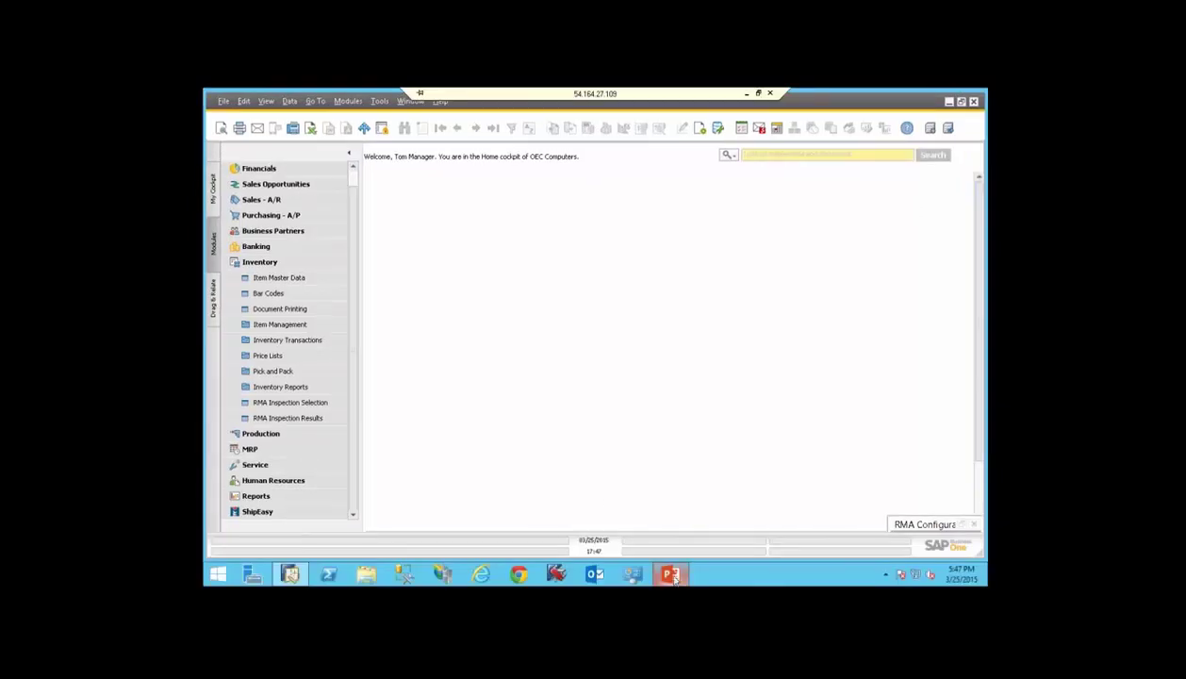
pyautogui.click(671, 574)
pyautogui.click(260, 295)
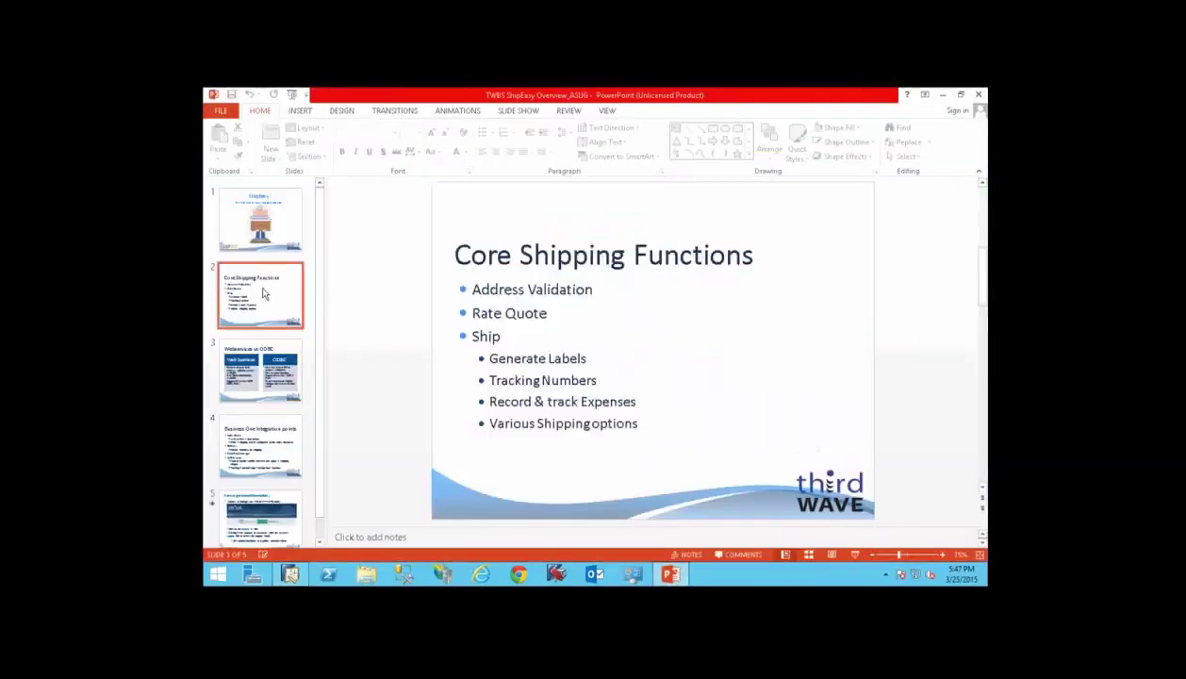
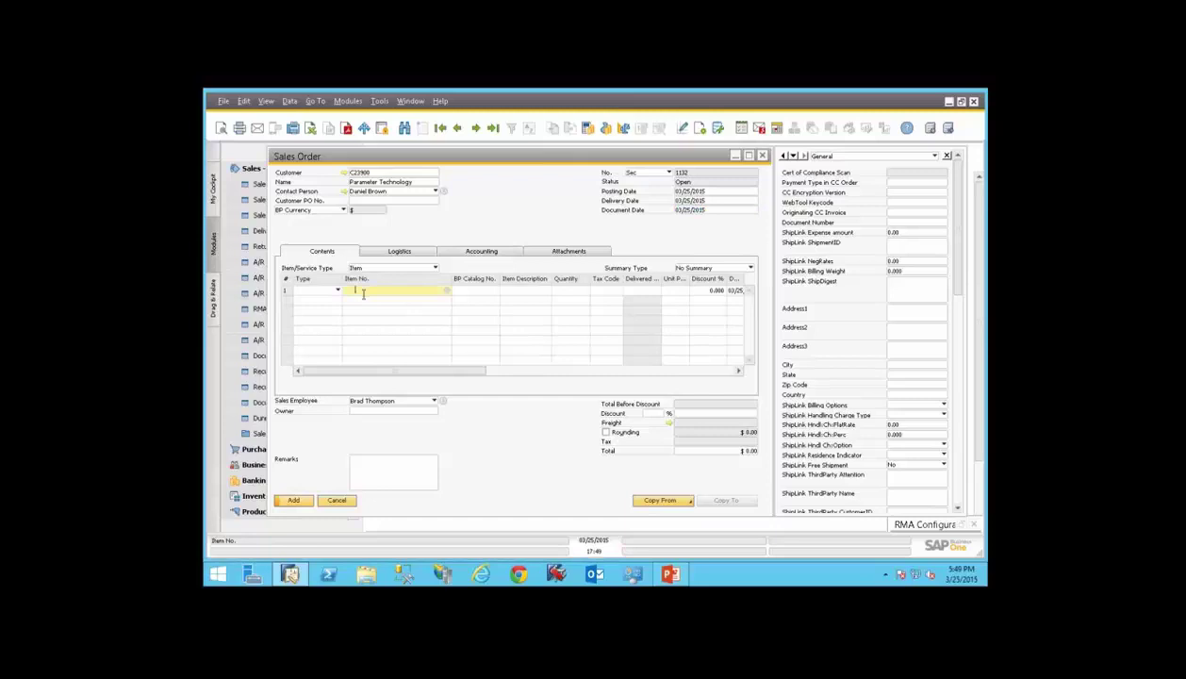
# Put item A00001 on the first line of the sales order, add the order and reopen it as the previous record
pyautogui.press('Tab')
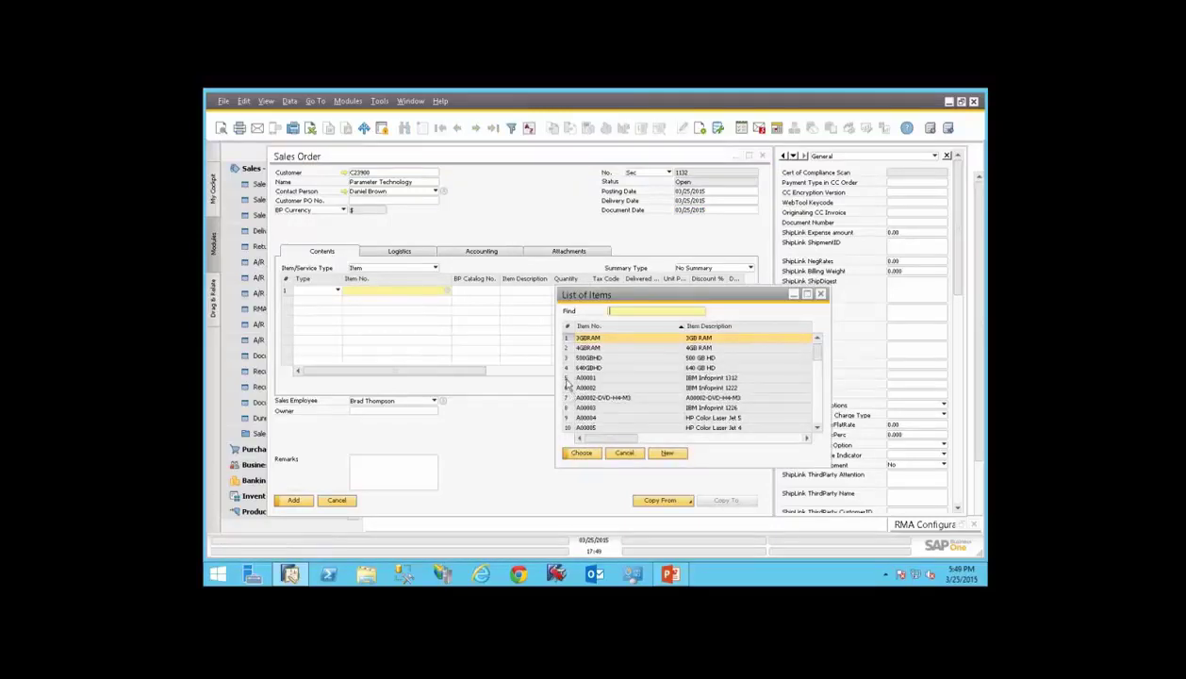
pyautogui.click(567, 379)
pyautogui.doubleClick(567, 379)
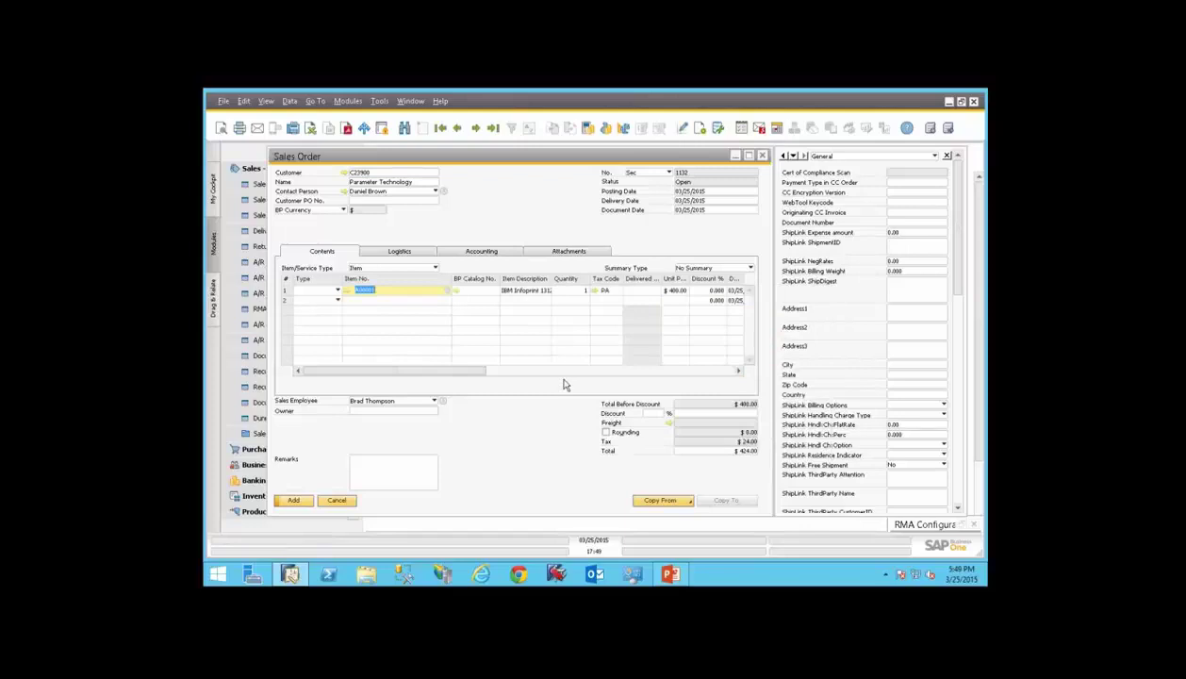
pyautogui.click(302, 502)
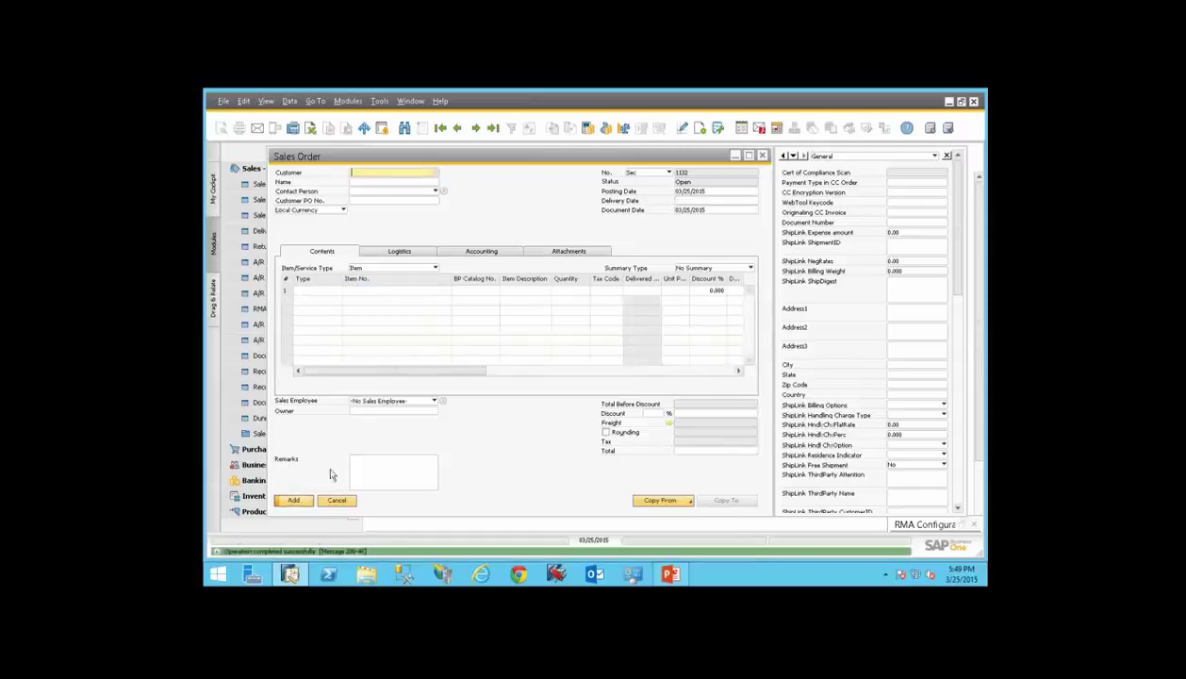
pyautogui.click(457, 128)
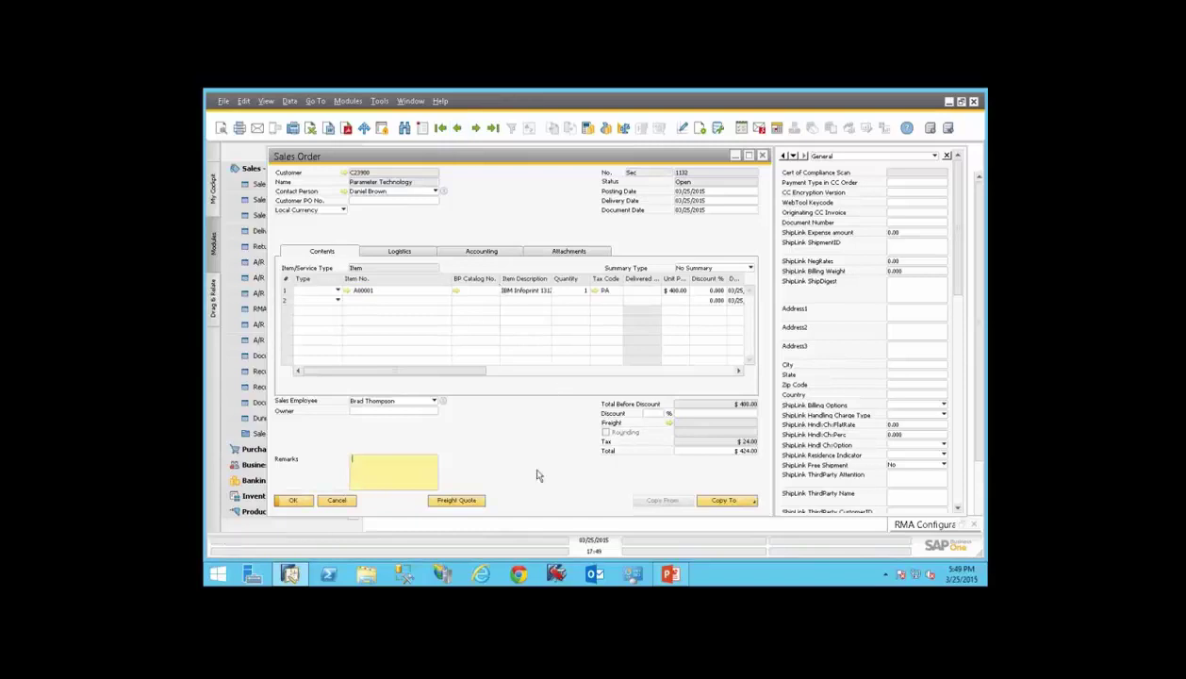
# Open the sales order's freight quote, check the order's Logistics details, and return to the FedEx quote
pyautogui.click(455, 500)
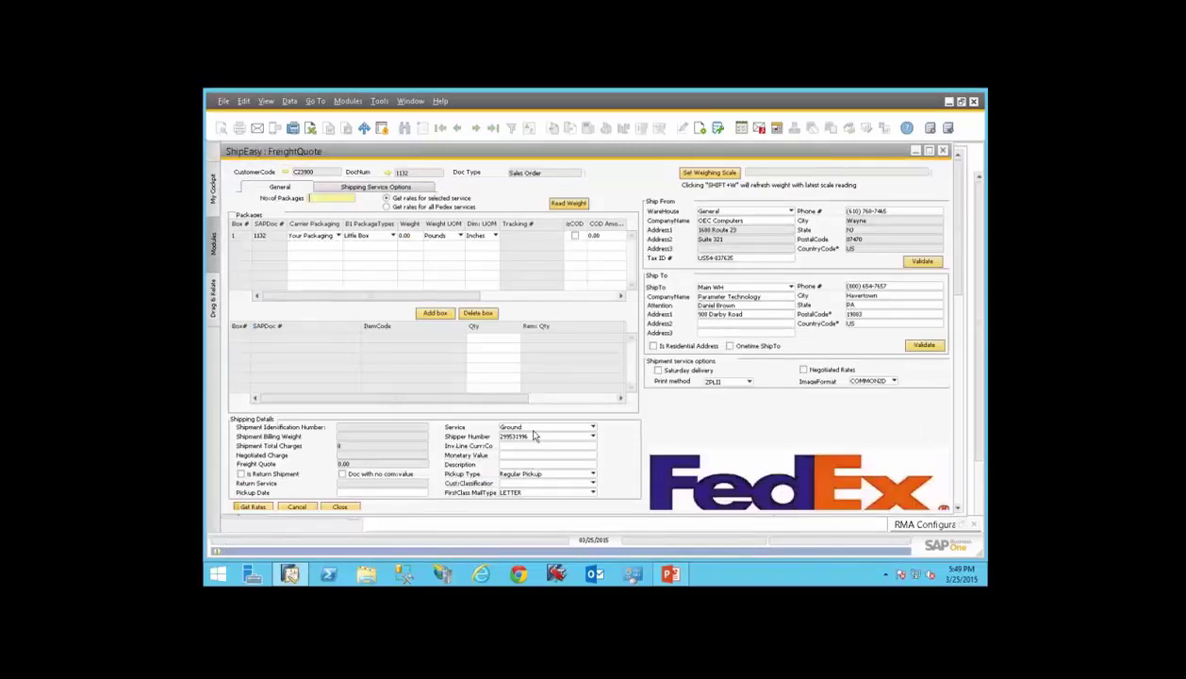
pyautogui.click(916, 154)
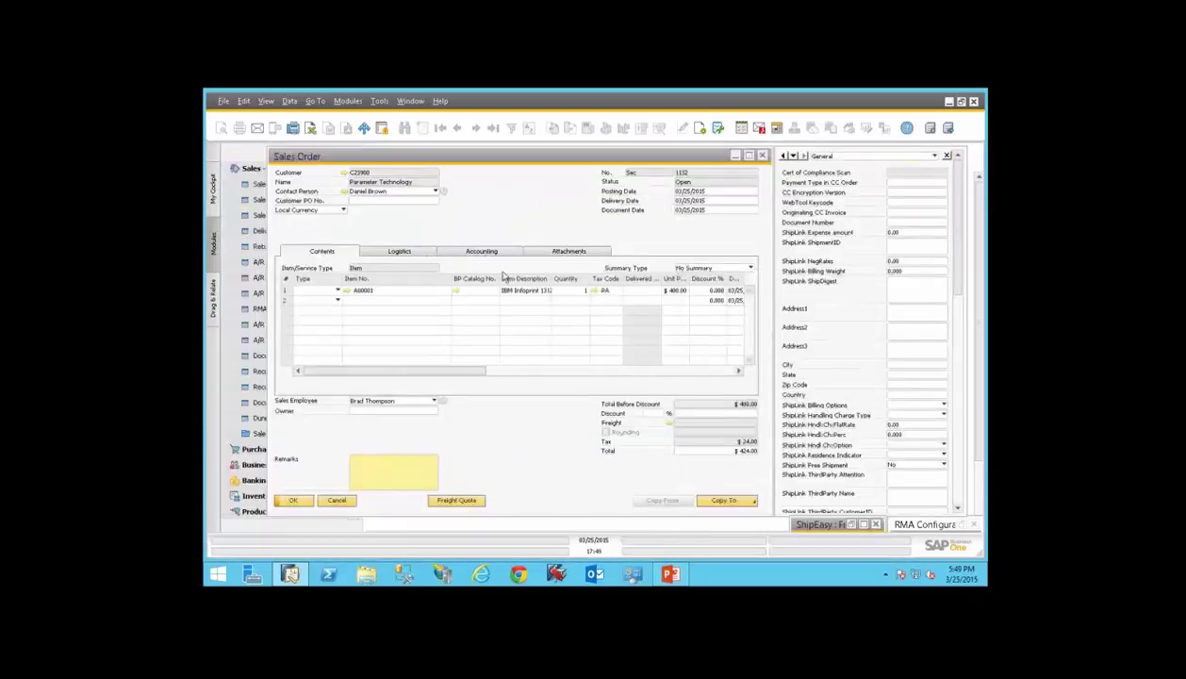
pyautogui.click(450, 251)
pyautogui.click(405, 251)
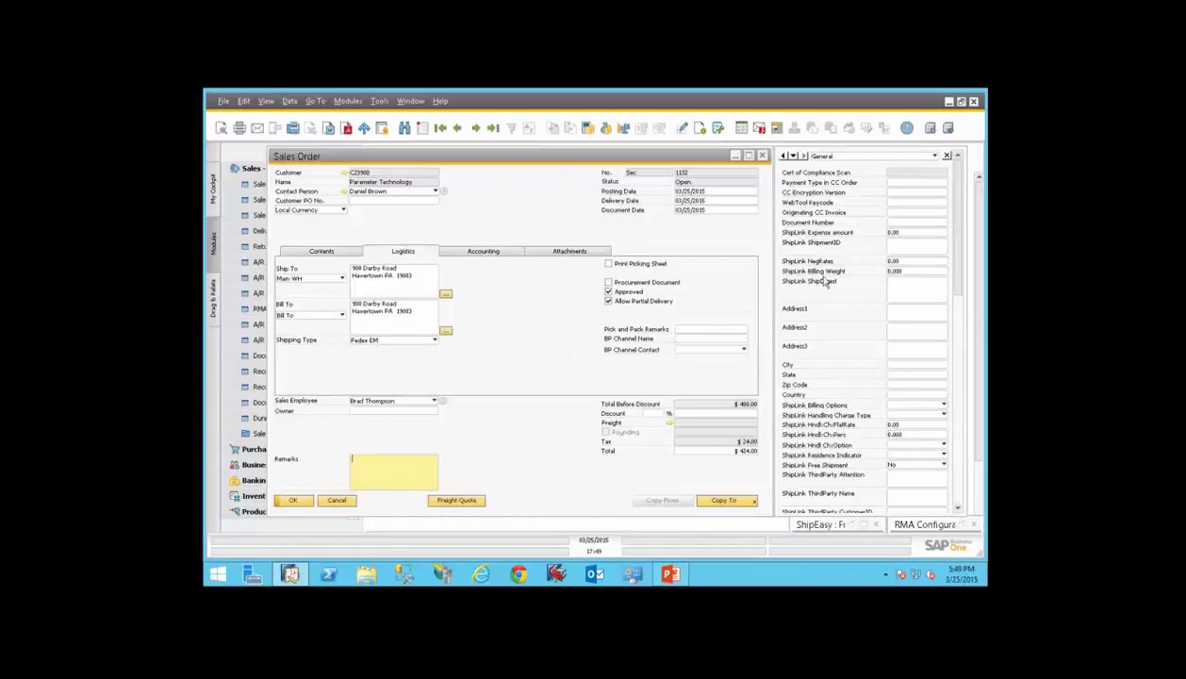
pyautogui.click(735, 156)
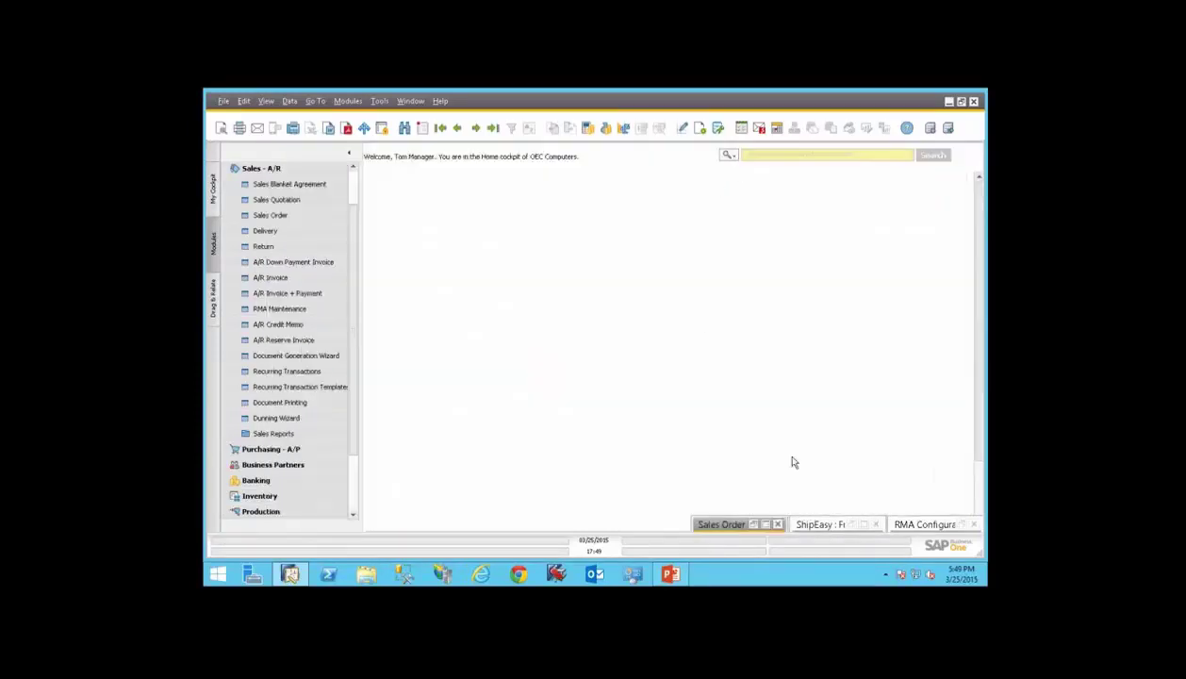
pyautogui.click(815, 524)
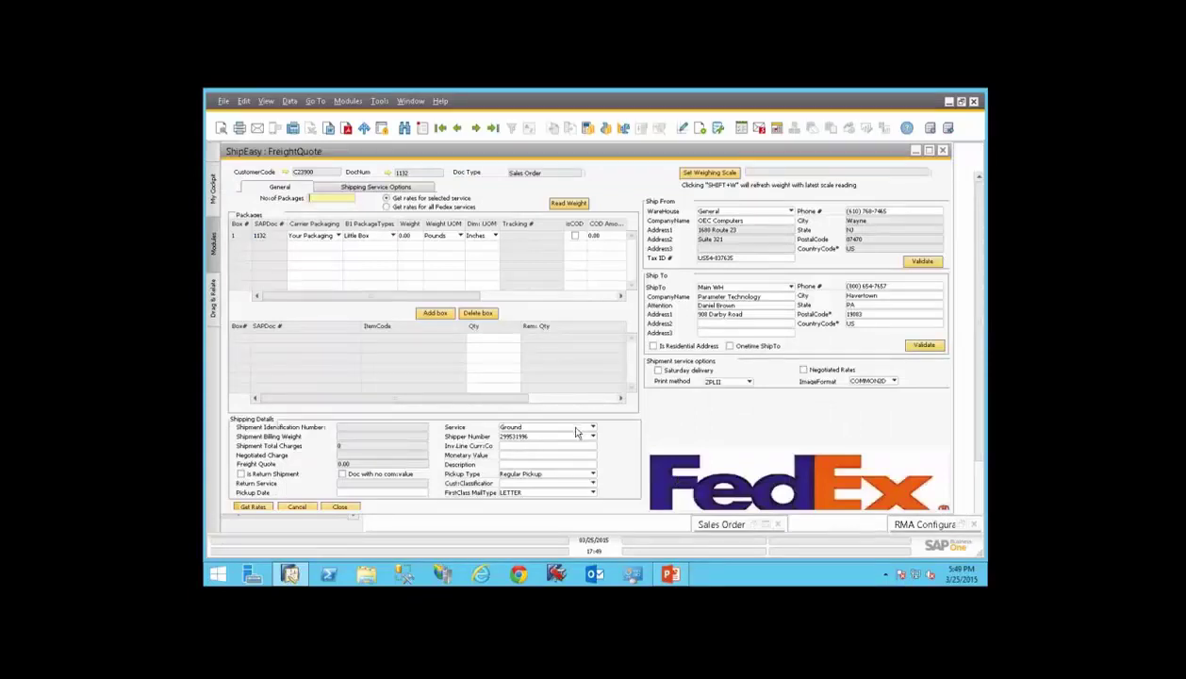
# Set the package weight to 6 pounds and get freight rates for all FedEx services
pyautogui.click(405, 237)
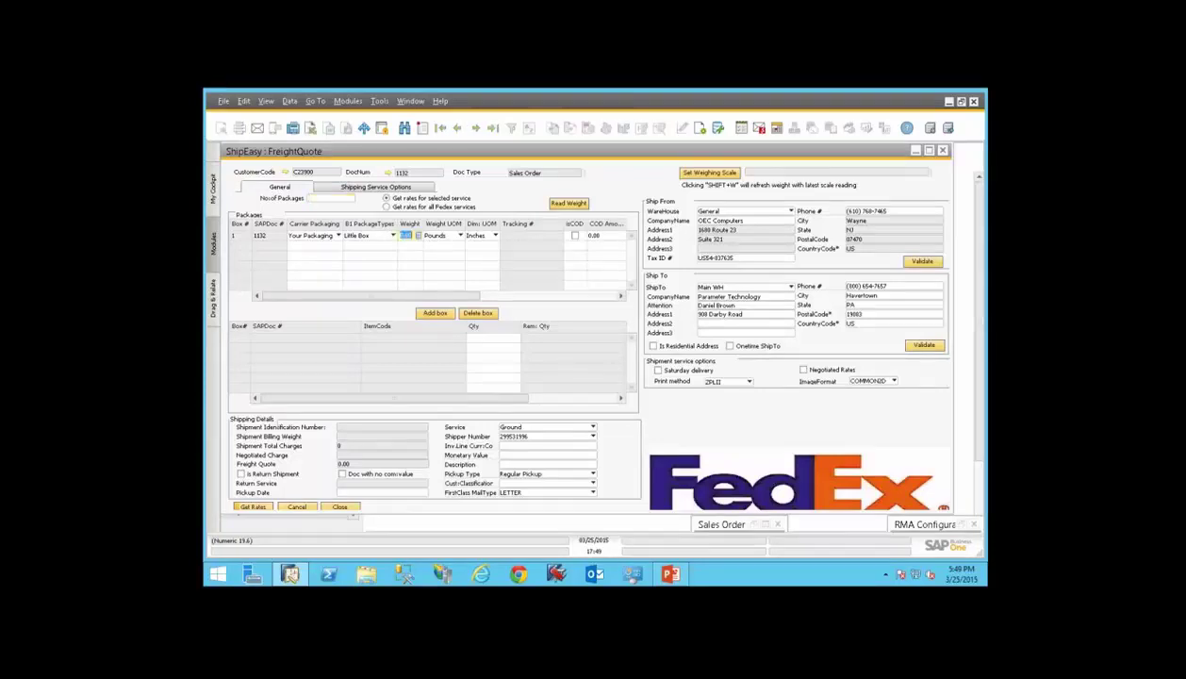
pyautogui.write('4')
pyautogui.click(385, 207)
pyautogui.click(258, 510)
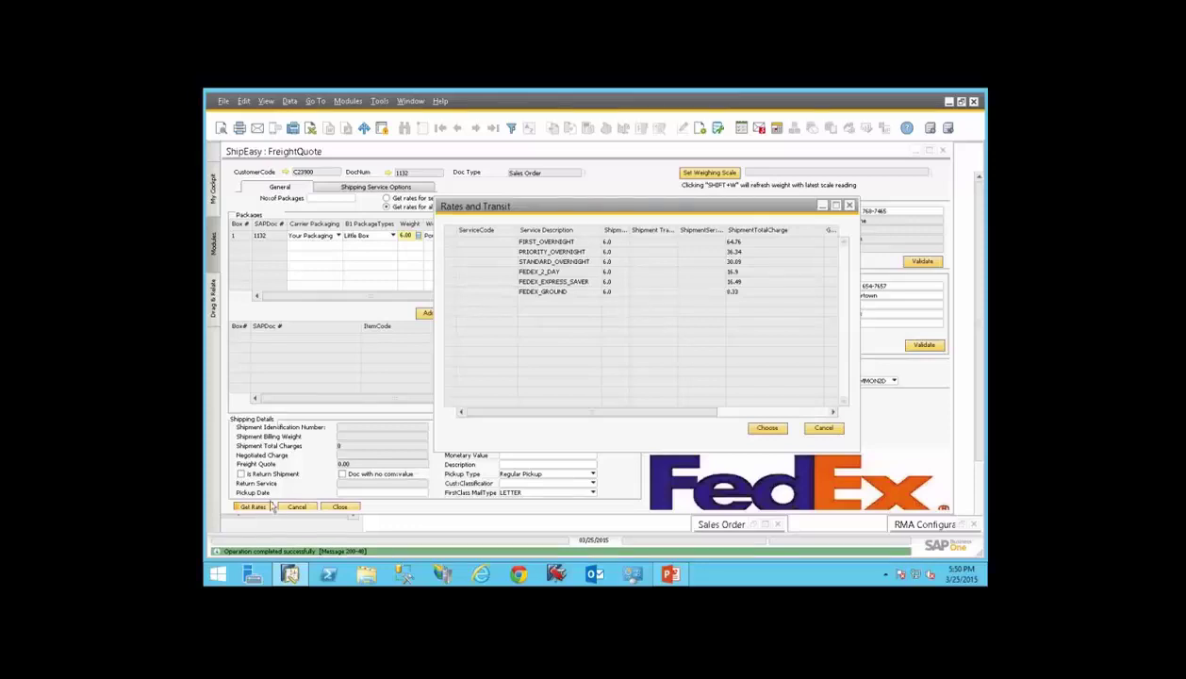
# Compare the listed rates, choose FEDEX_GROUND as the freight rate, and return to the sales order
pyautogui.click(452, 244)
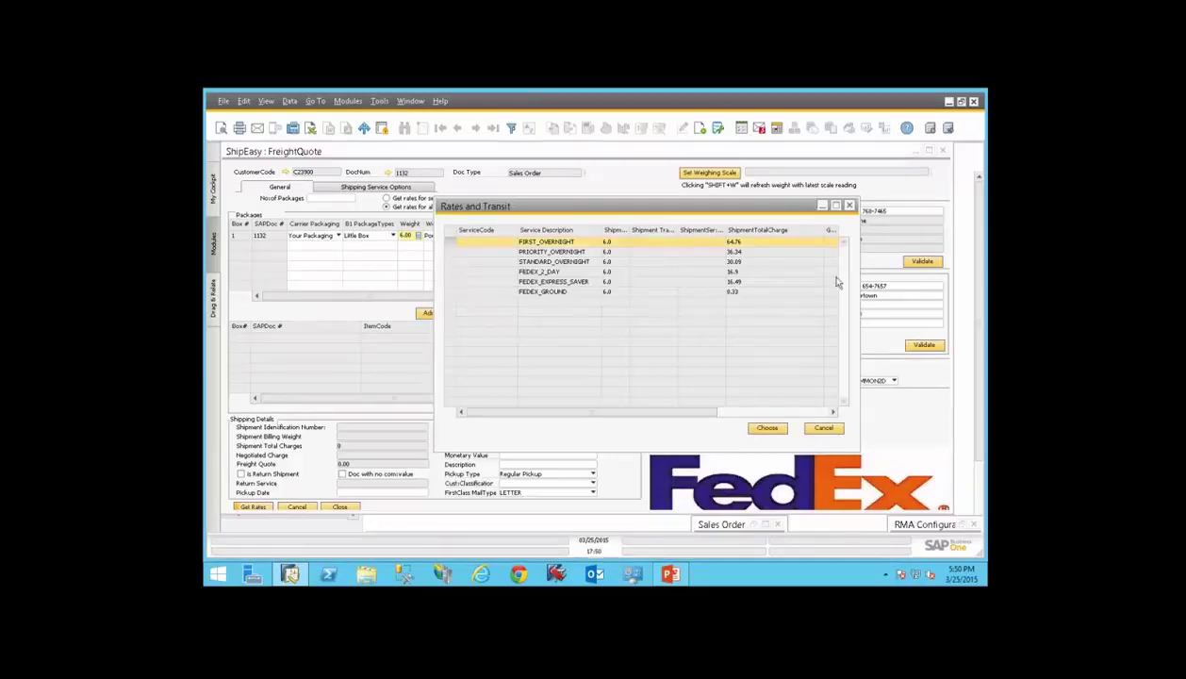
pyautogui.click(452, 272)
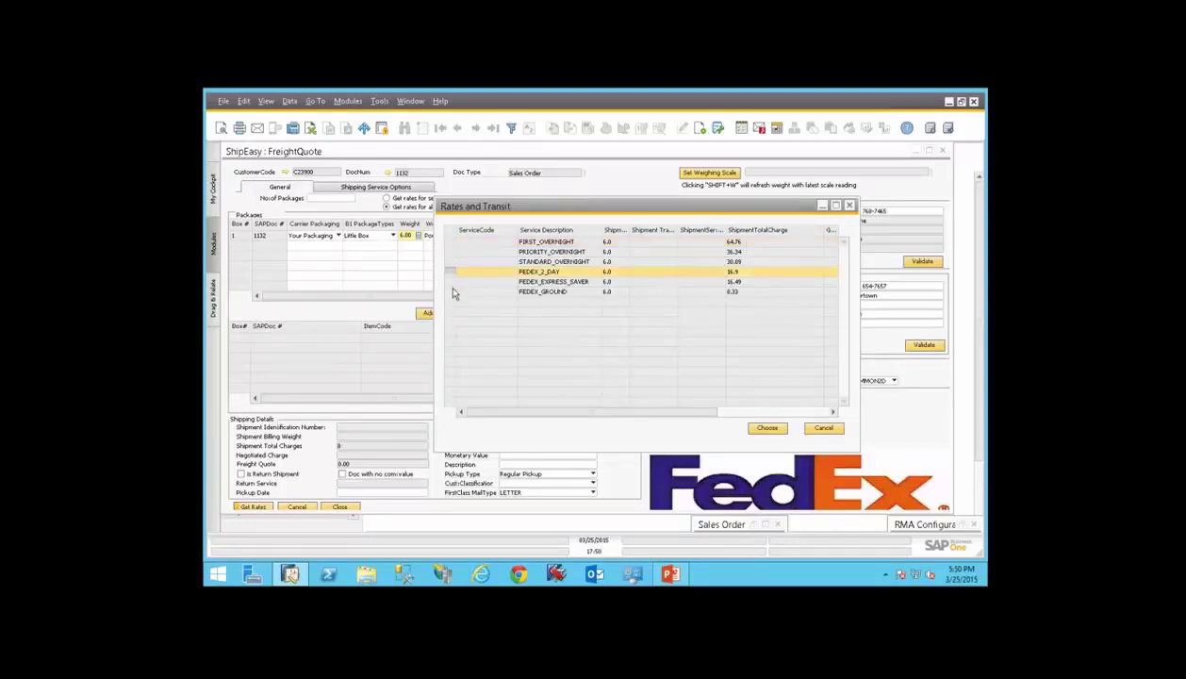
pyautogui.click(453, 292)
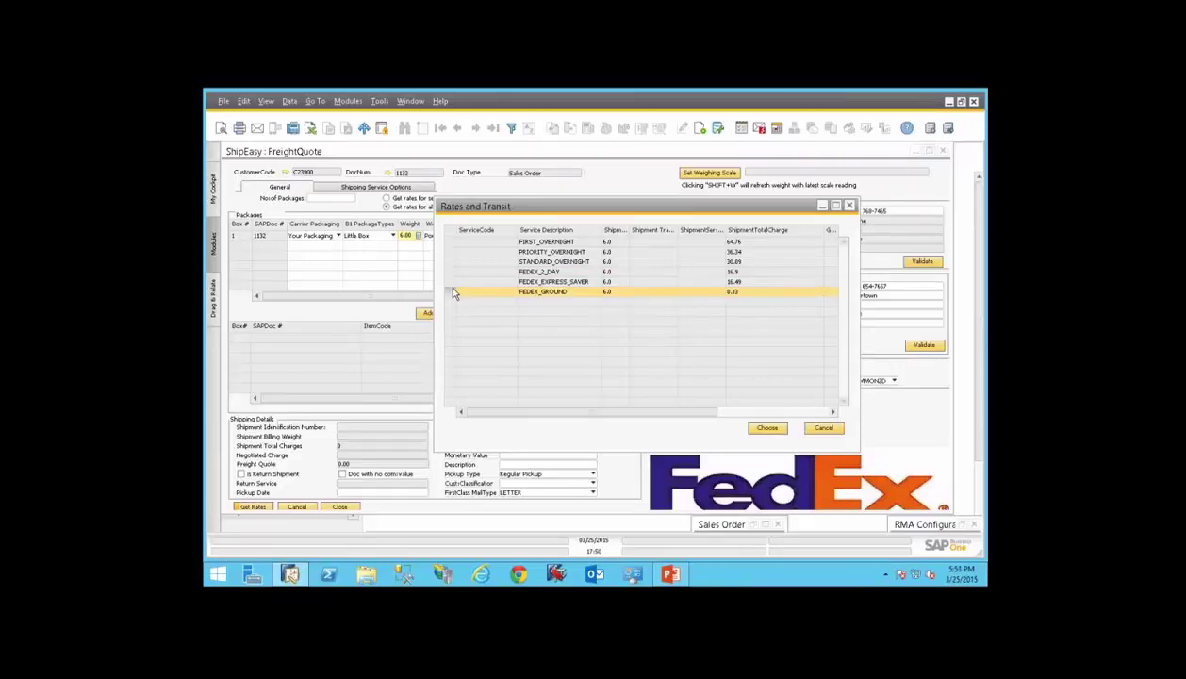
pyautogui.click(767, 428)
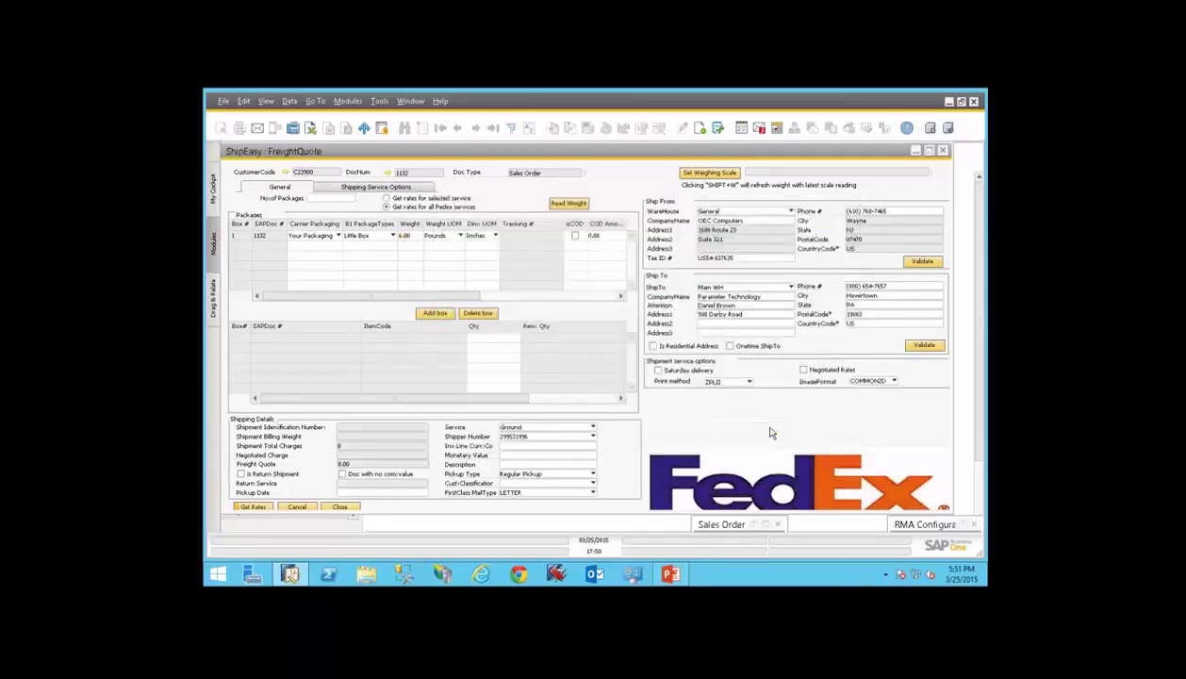
pyautogui.click(722, 524)
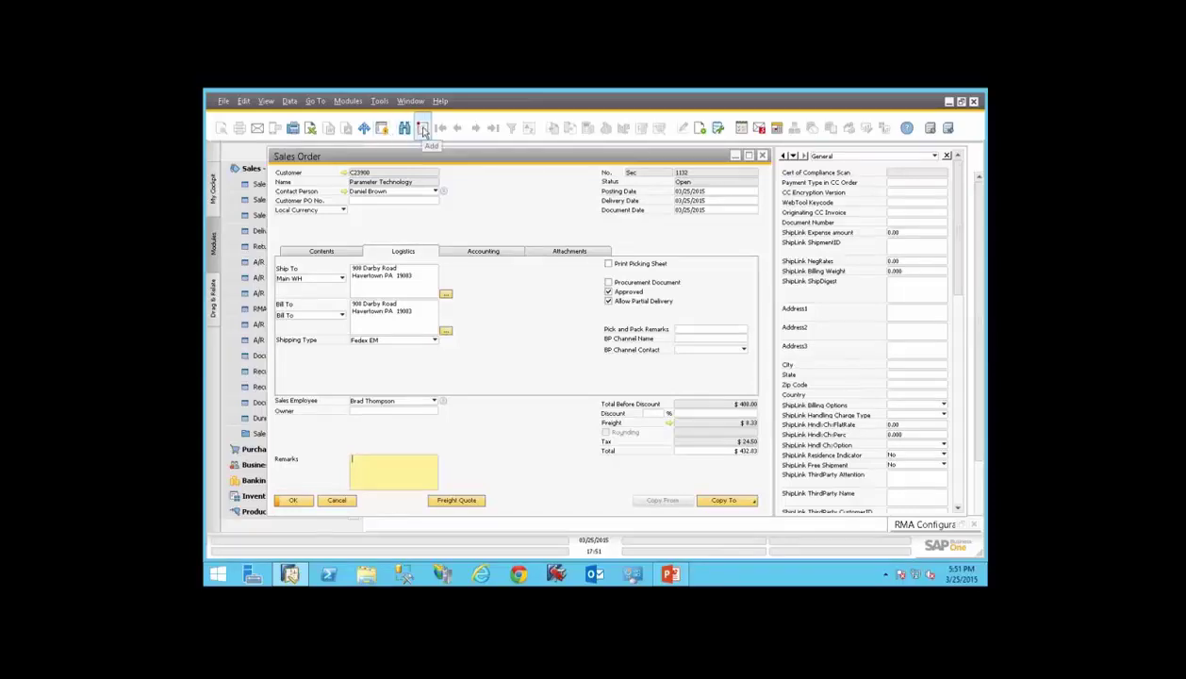
# Start a new sales order, enter the second customer's code, and set the delivery date to 03/25/2015
pyautogui.click(423, 129)
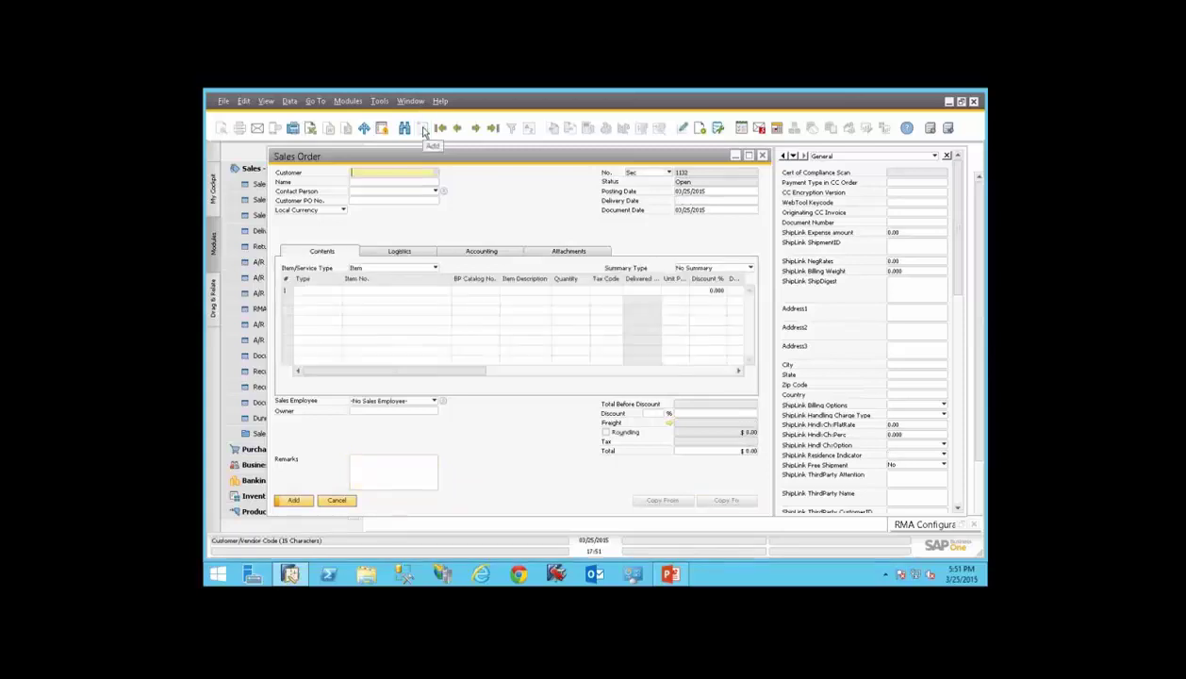
pyautogui.write('C20000')
pyautogui.press('Tab')
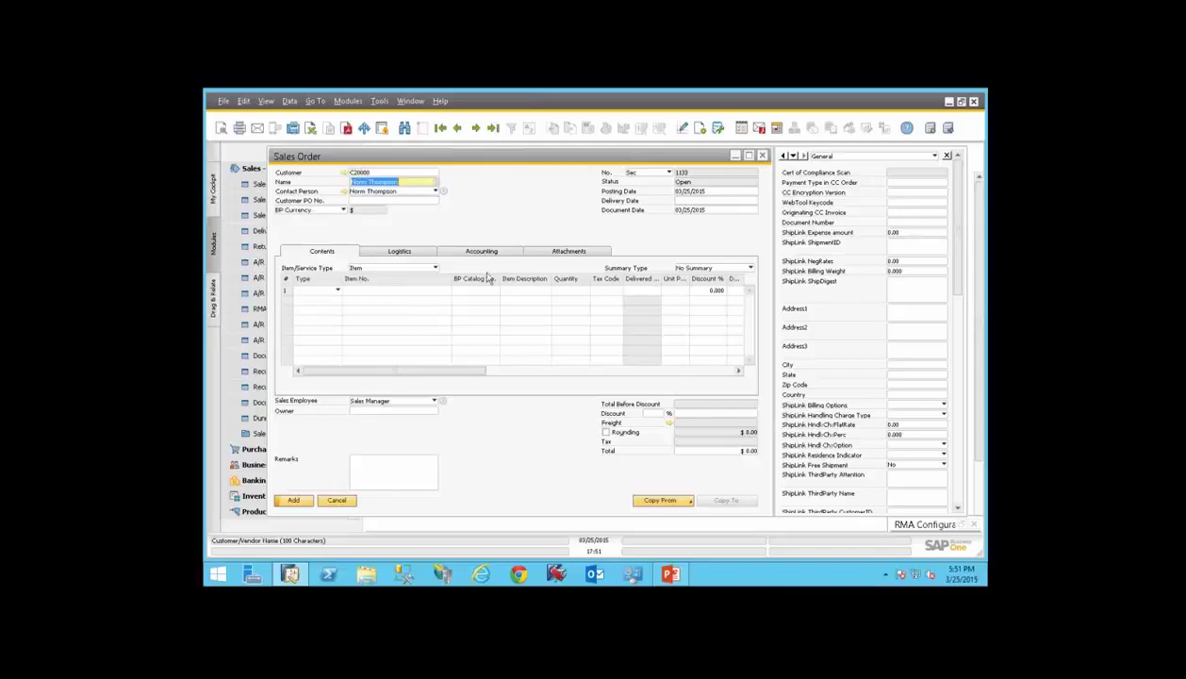
pyautogui.click(677, 201)
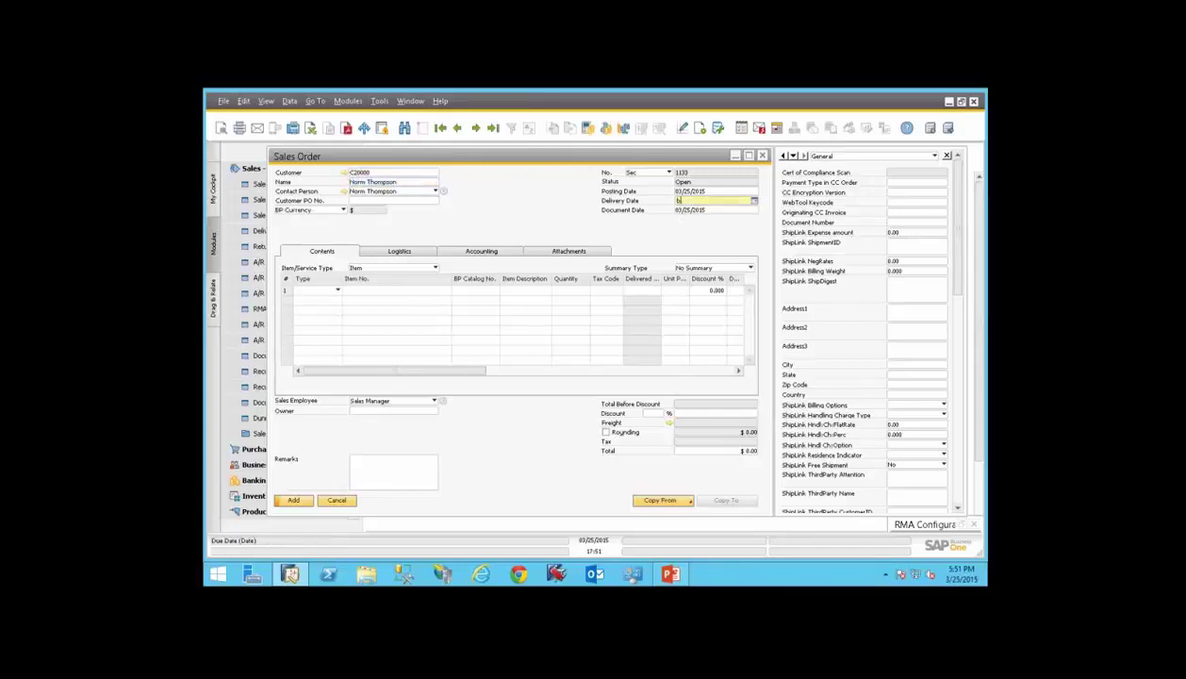
# Put item A00003 on the first line, add the sales order and reopen it as the previous record
pyautogui.click(358, 291)
pyautogui.press('Tab')
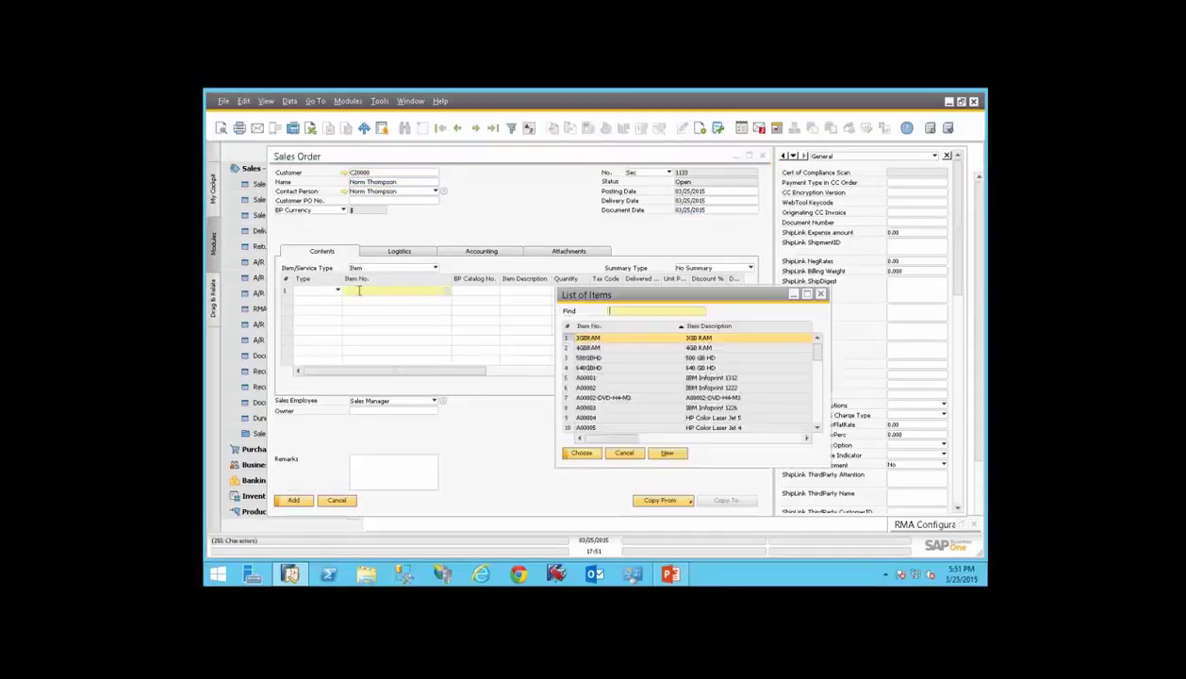
pyautogui.doubleClick(564, 407)
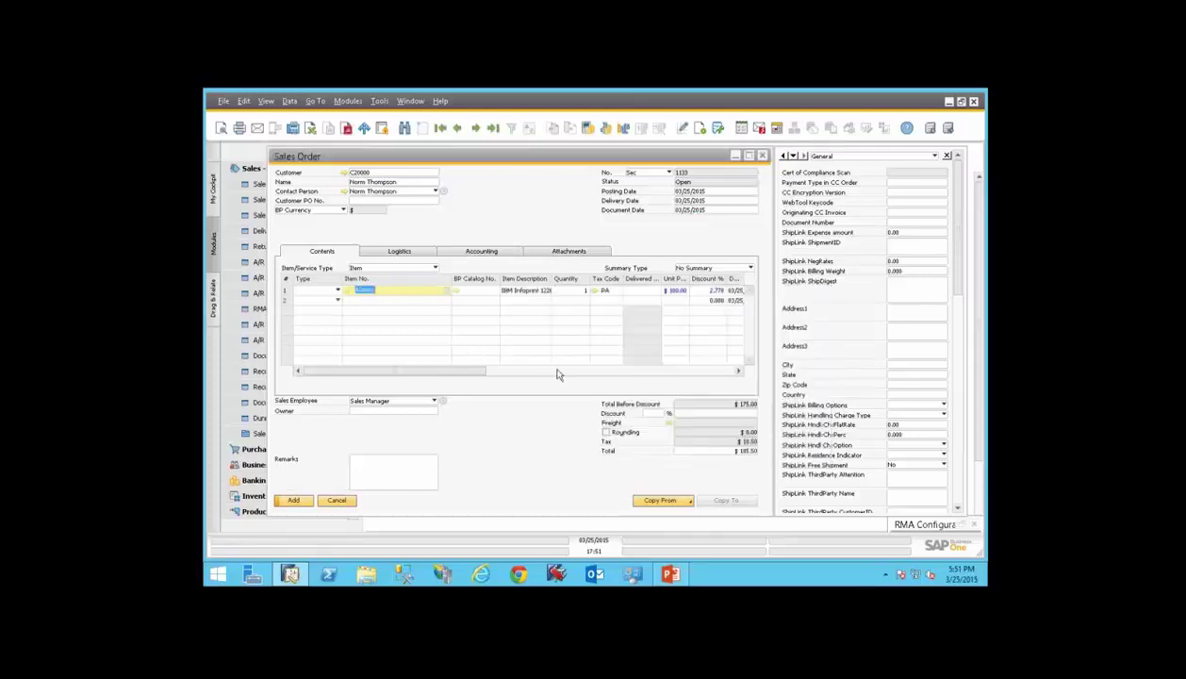
pyautogui.click(296, 501)
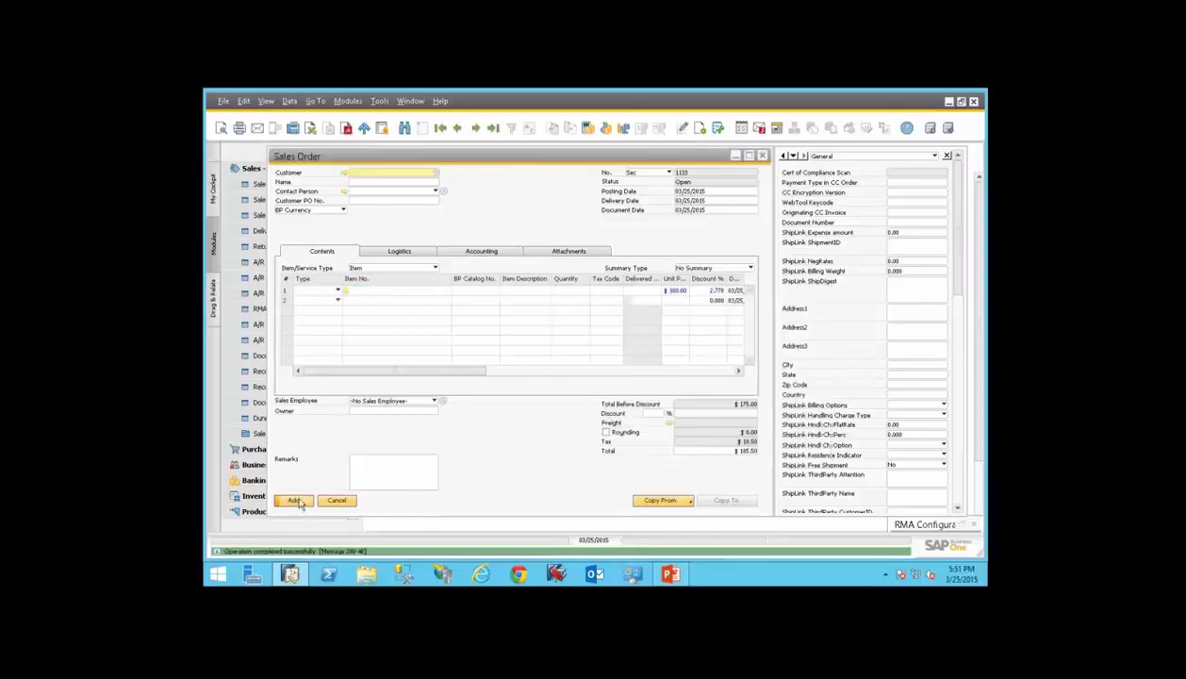
pyautogui.click(457, 127)
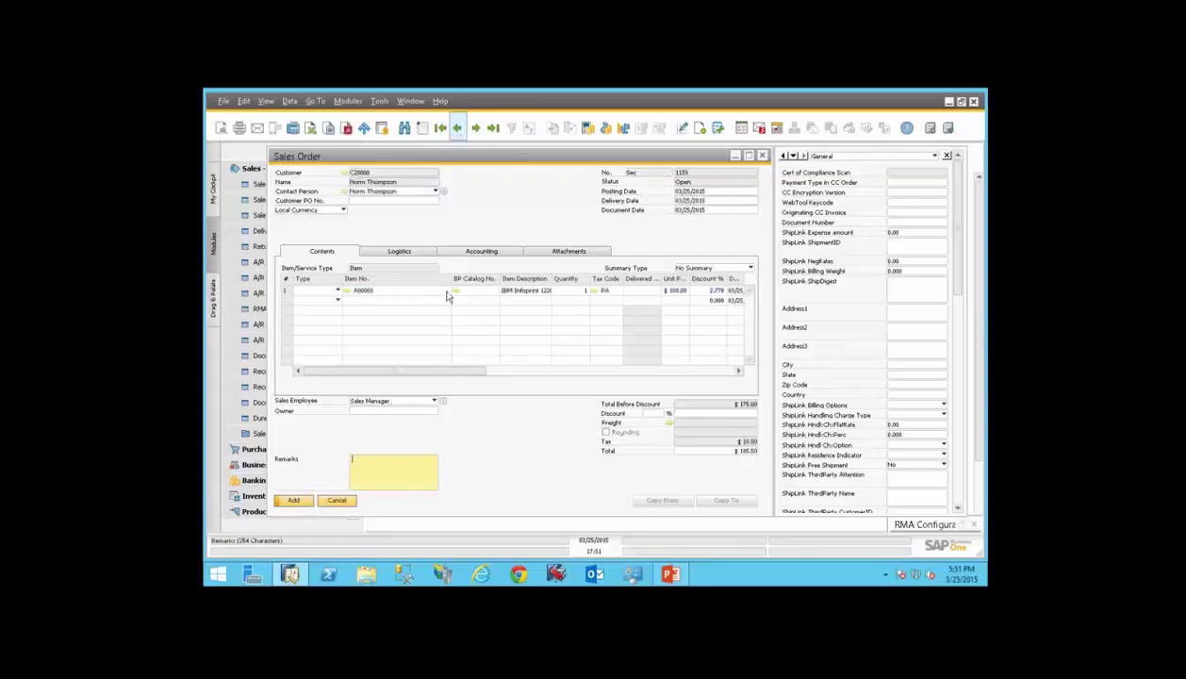
# Get a UPS Ground freight quote for the order with a package weight of 5 pounds, and close the quote
pyautogui.click(443, 502)
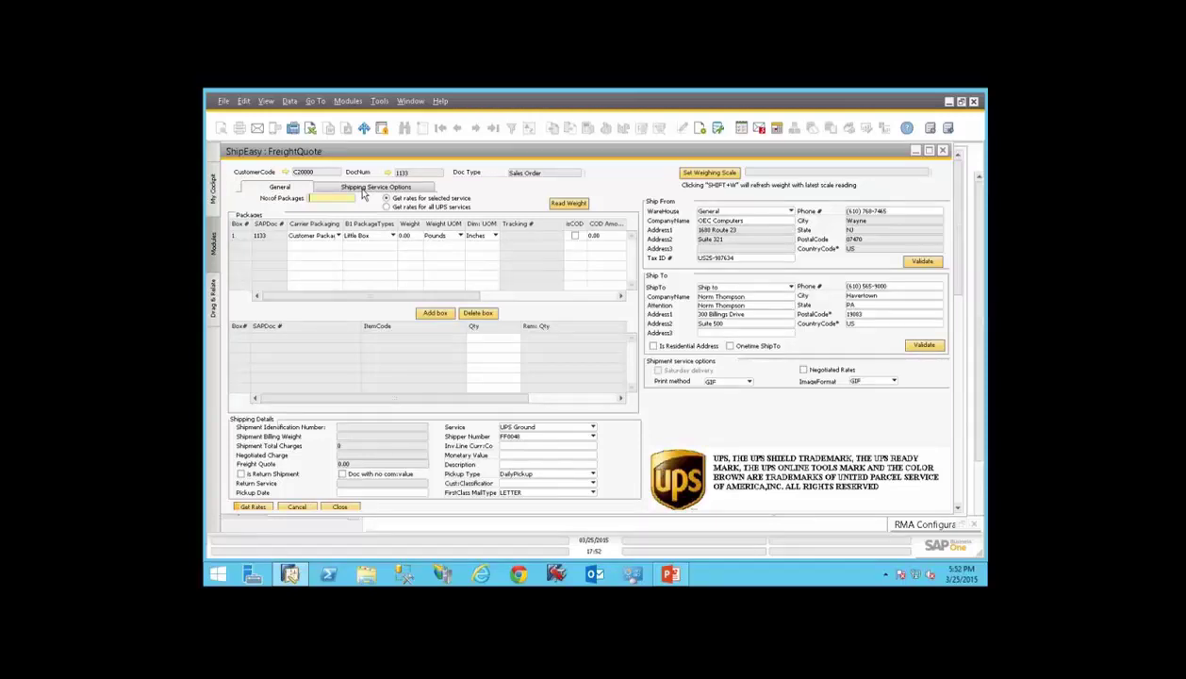
pyautogui.click(408, 236)
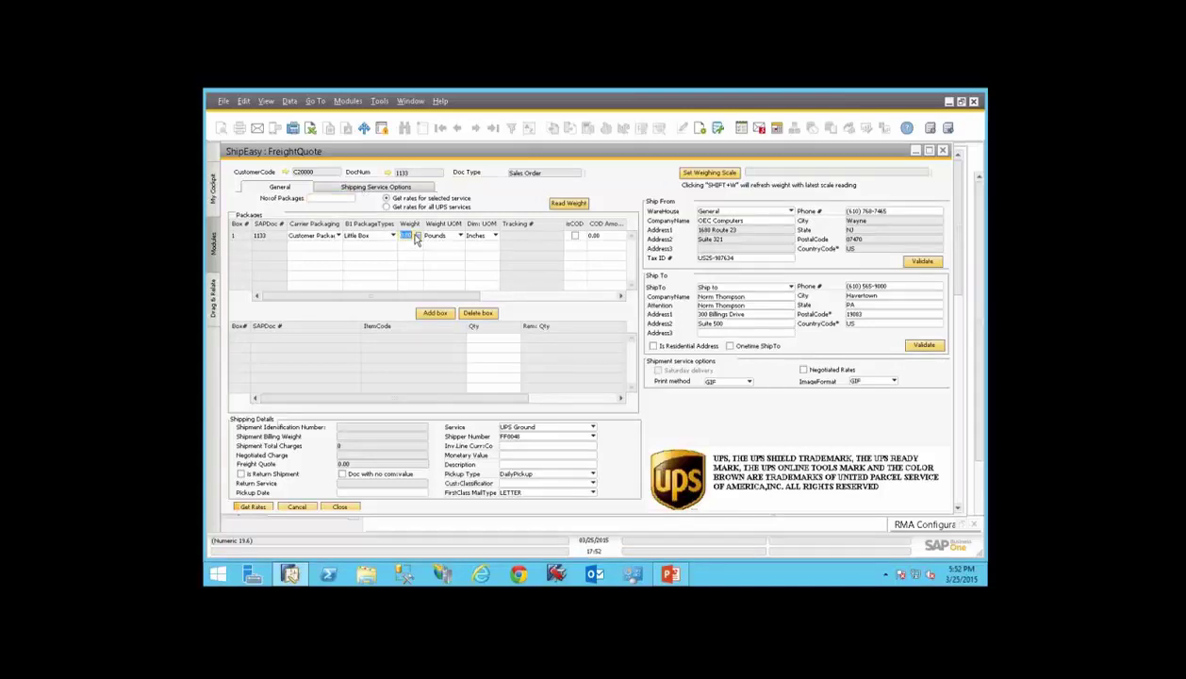
pyautogui.write('5')
pyautogui.click(262, 509)
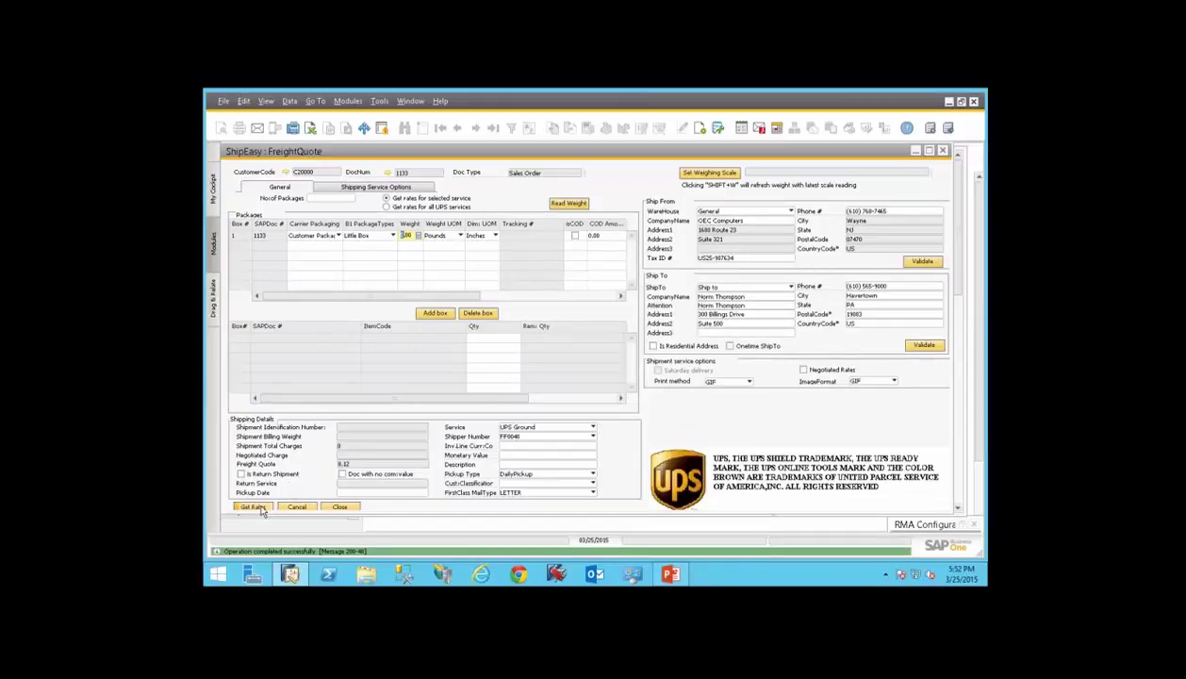
pyautogui.click(262, 509)
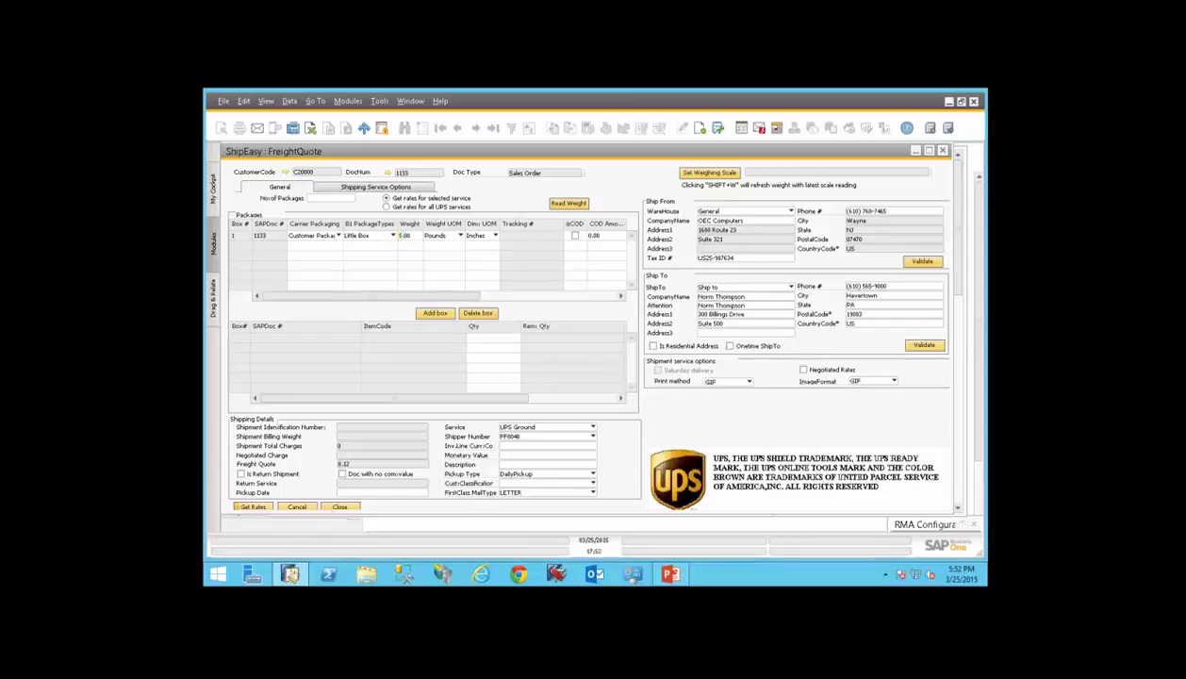
pyautogui.click(326, 505)
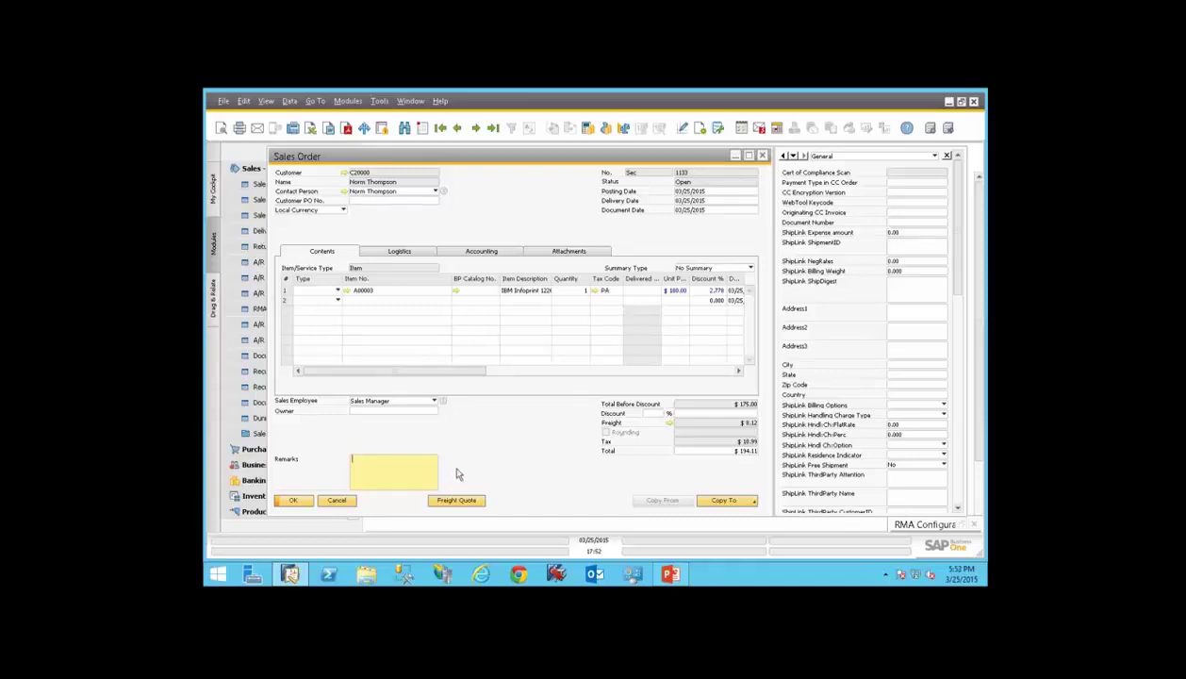
# Copy the sales order to a delivery and add it, agreeing to create and fill boxes and to the document being unchangeable
pyautogui.click(729, 501)
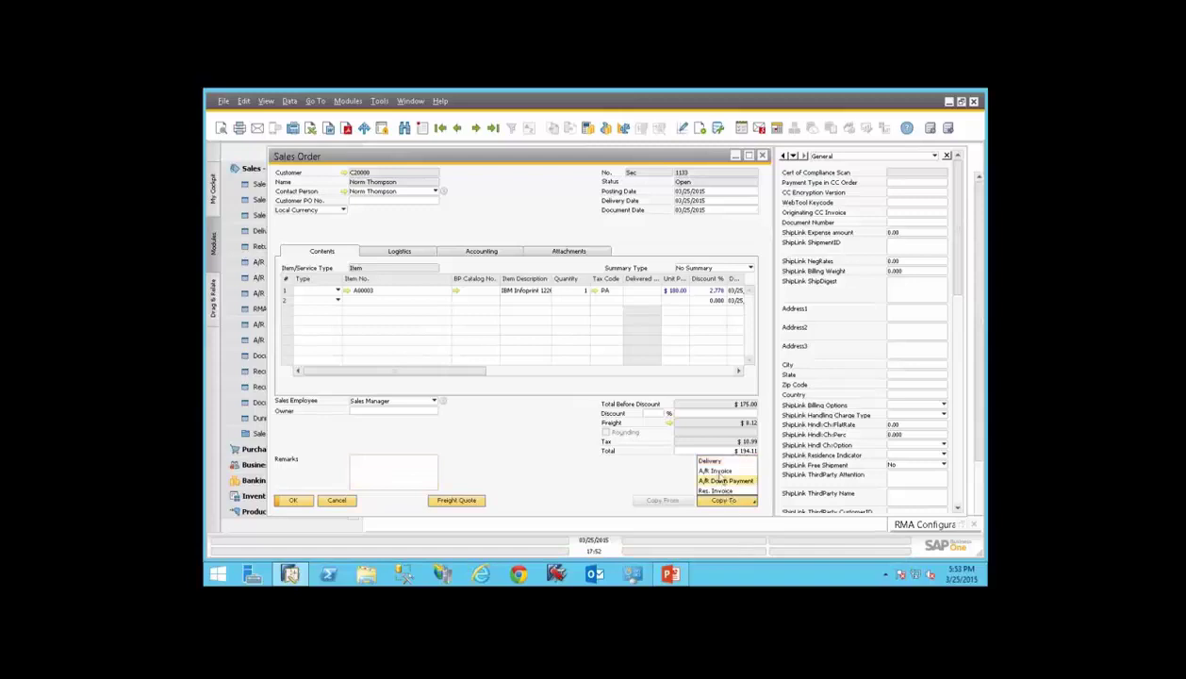
pyautogui.click(715, 470)
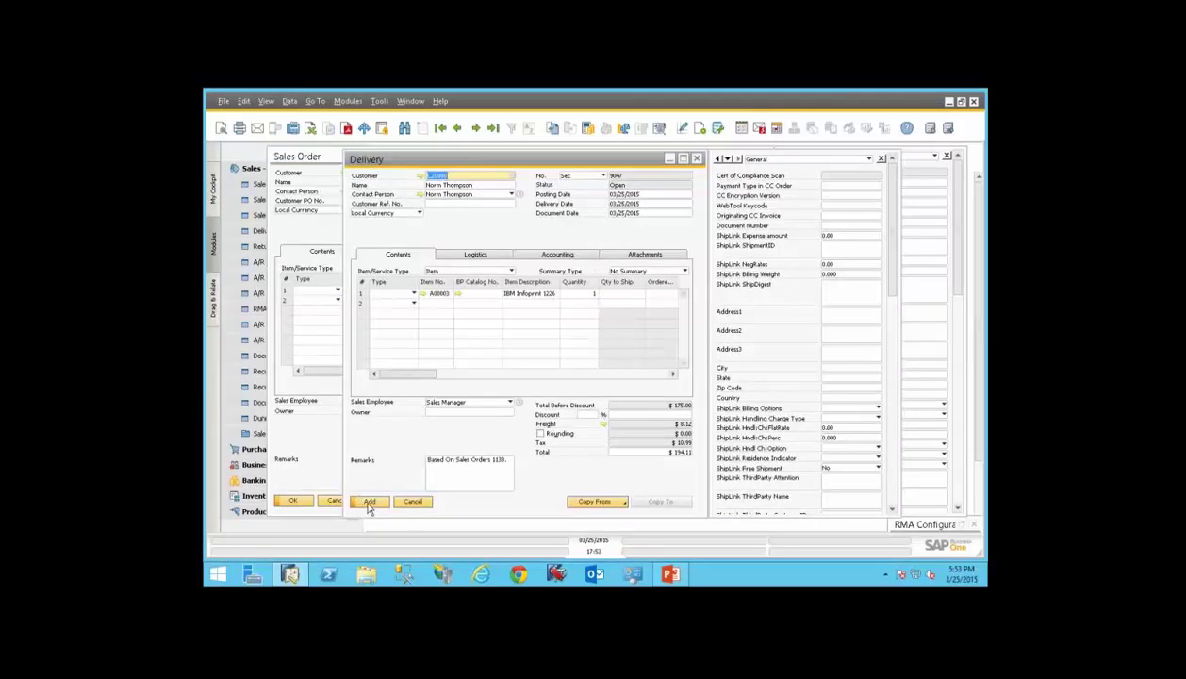
pyautogui.click(369, 503)
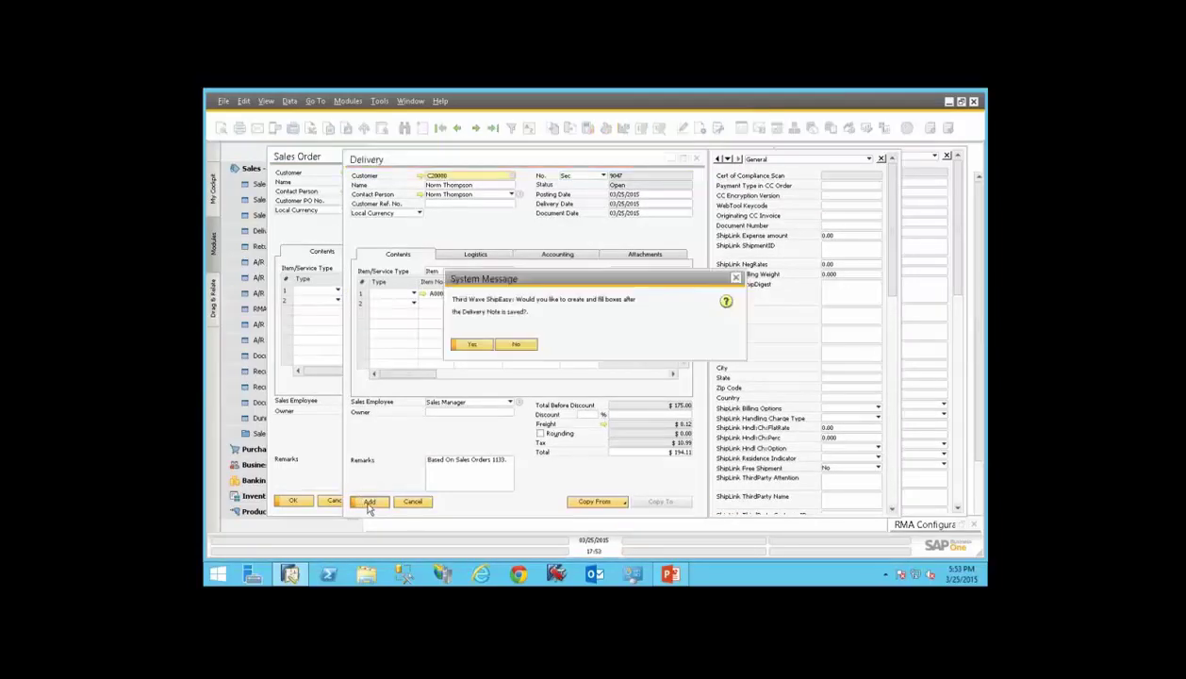
pyautogui.click(476, 344)
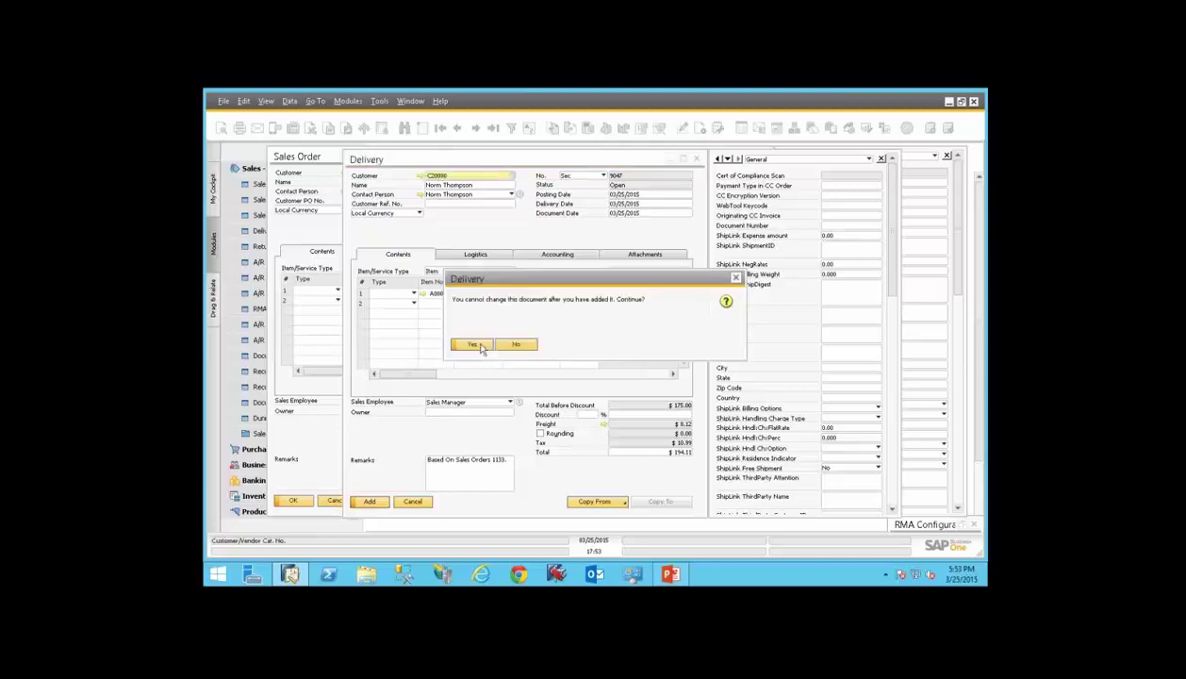
pyautogui.click(479, 346)
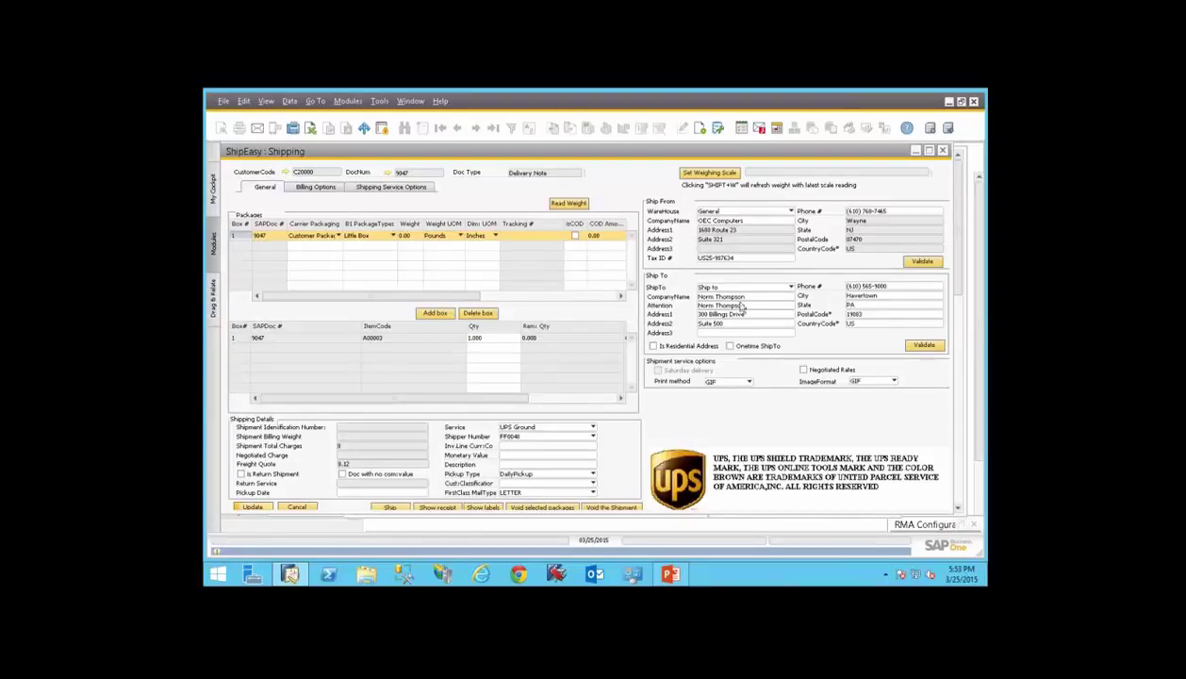
# Review the label print methods, choose GIF, and try to ship the delivery
pyautogui.click(749, 382)
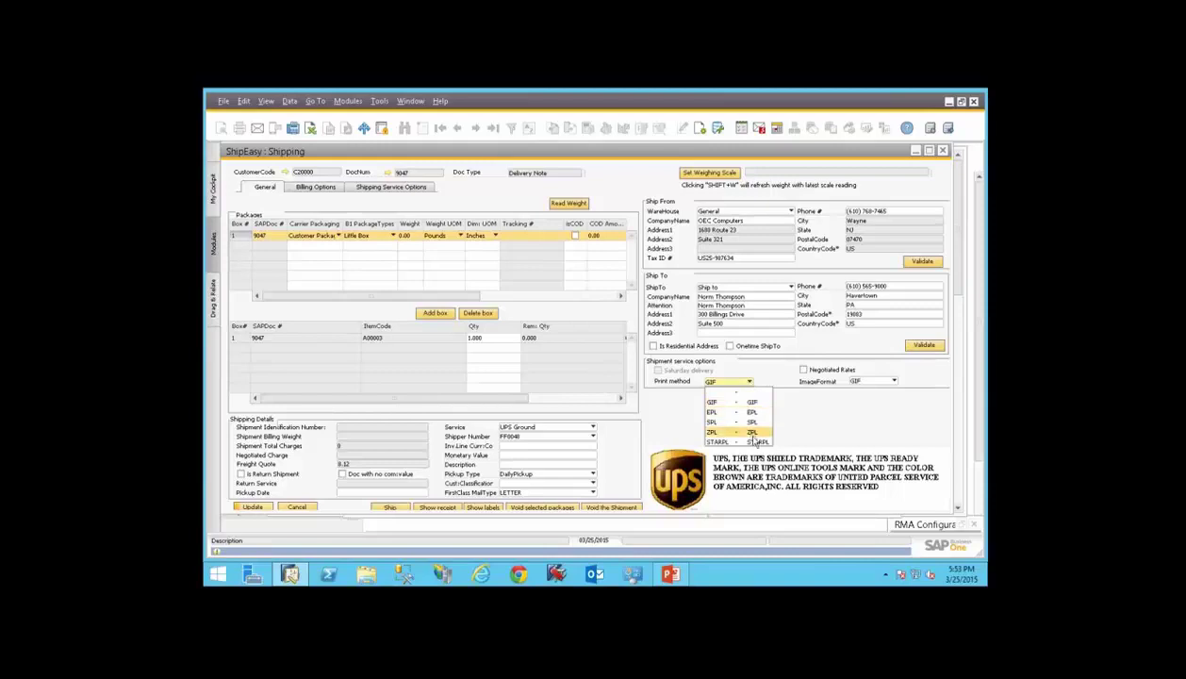
pyautogui.click(733, 405)
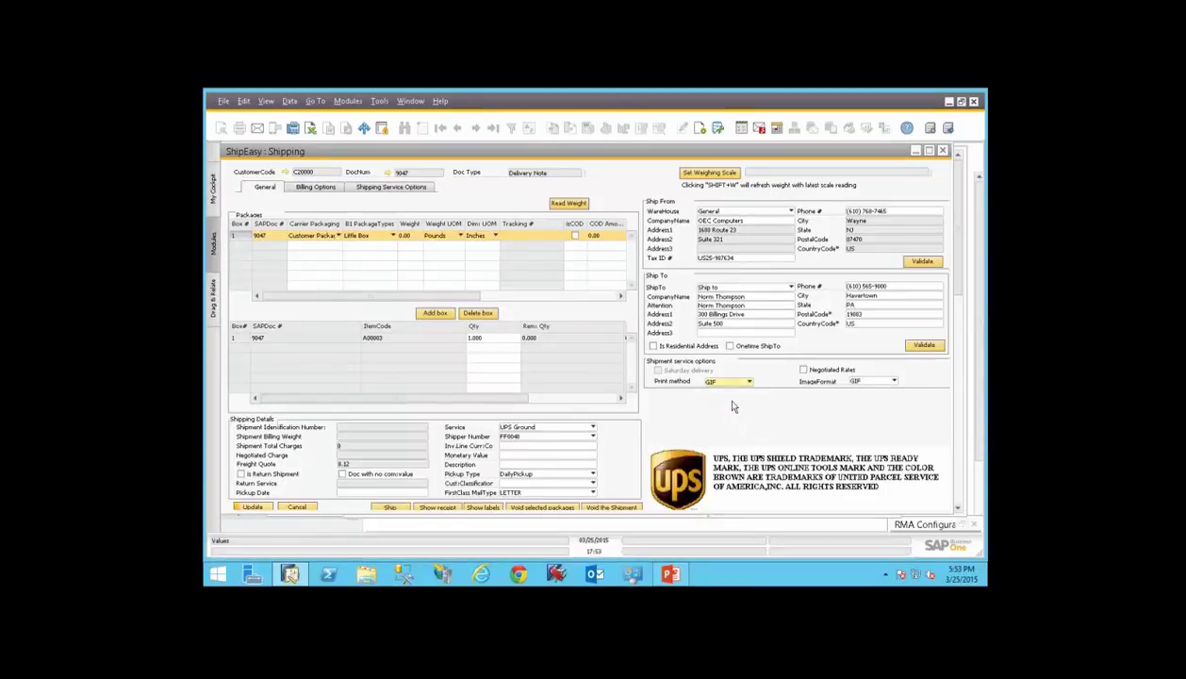
pyautogui.click(388, 509)
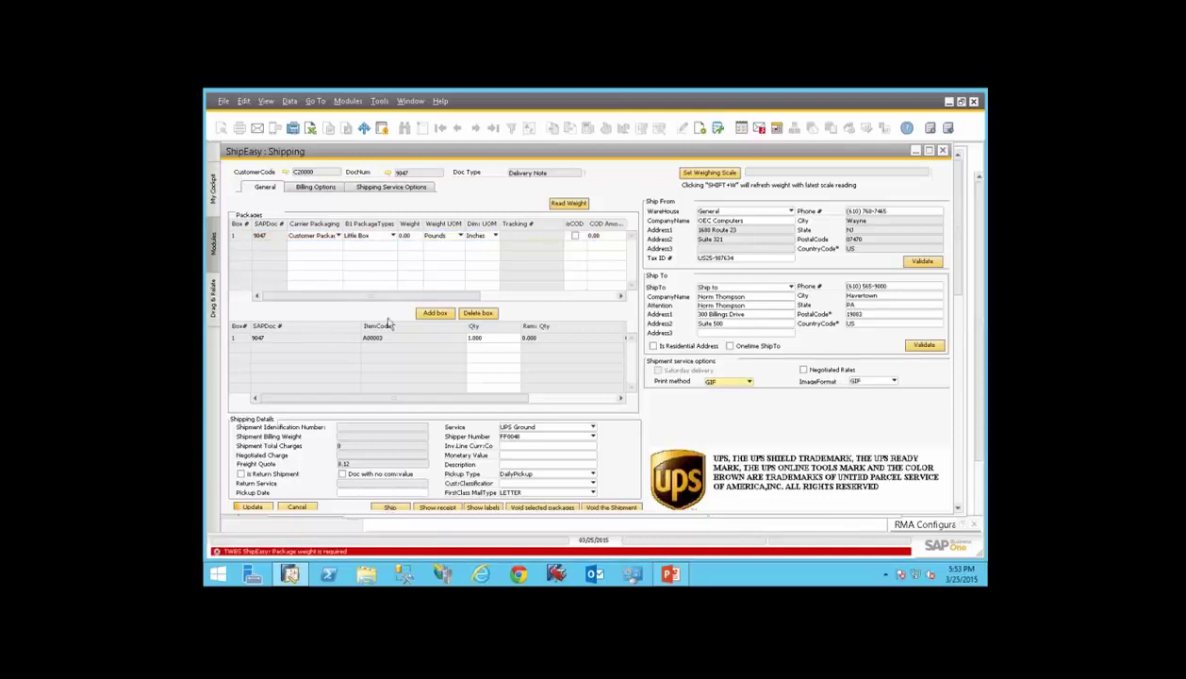
# Set the delivery's package weight to 5 pounds, ship it with UPS Ground, and check the tracking number
pyautogui.click(412, 236)
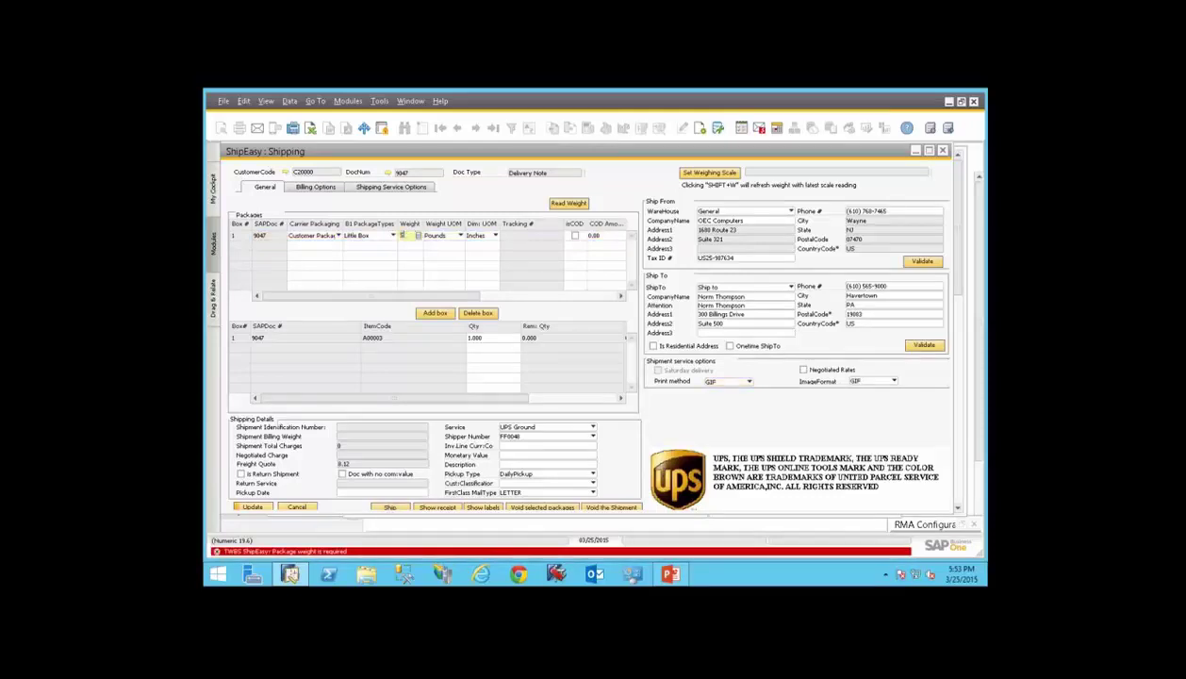
pyautogui.click(385, 508)
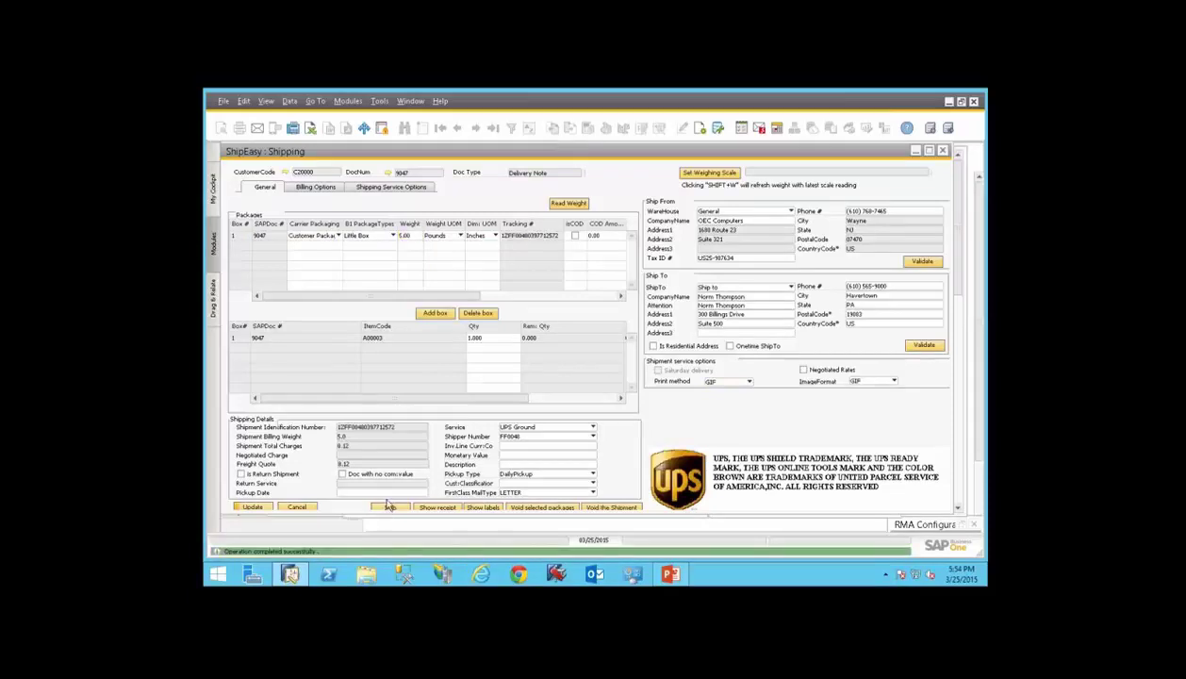
pyautogui.click(516, 241)
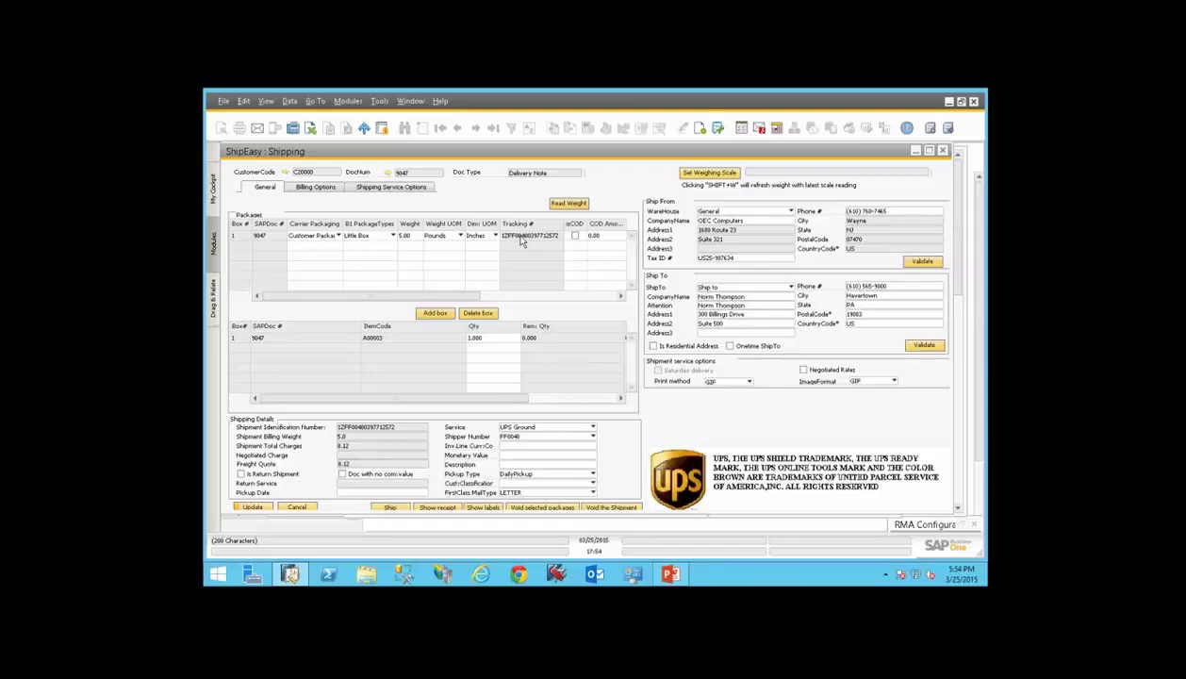
# View the shipment's UPS label and close it, then save the shipping details and close the delivery
pyautogui.click(482, 508)
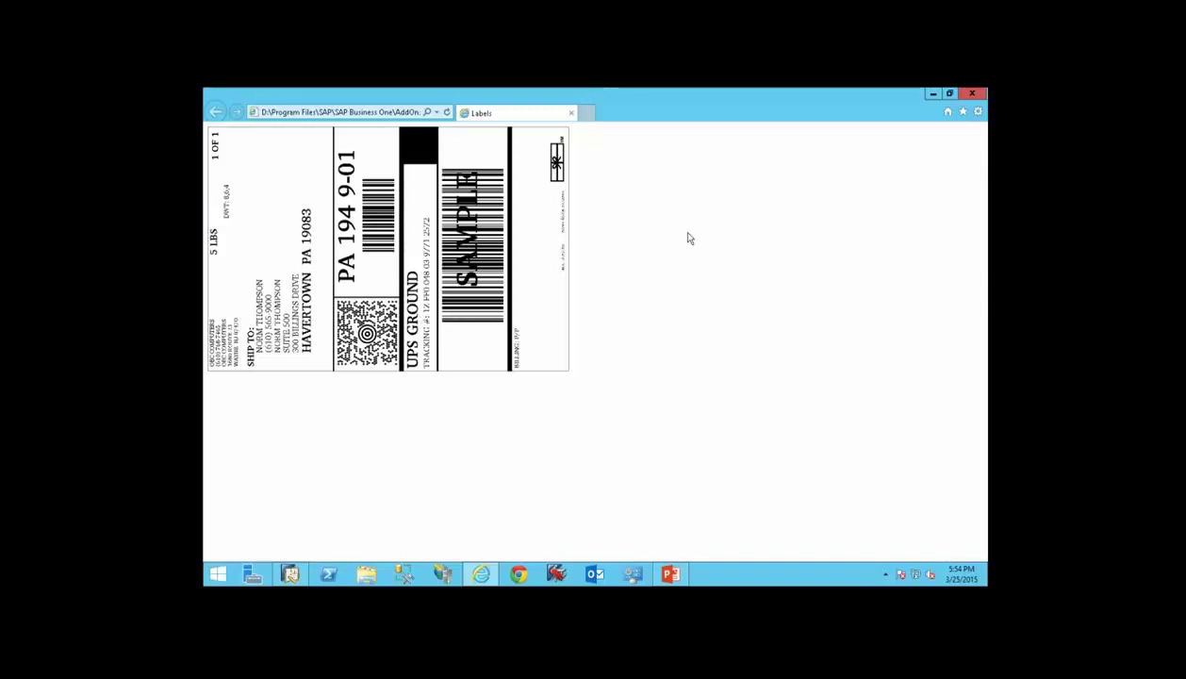
pyautogui.click(980, 94)
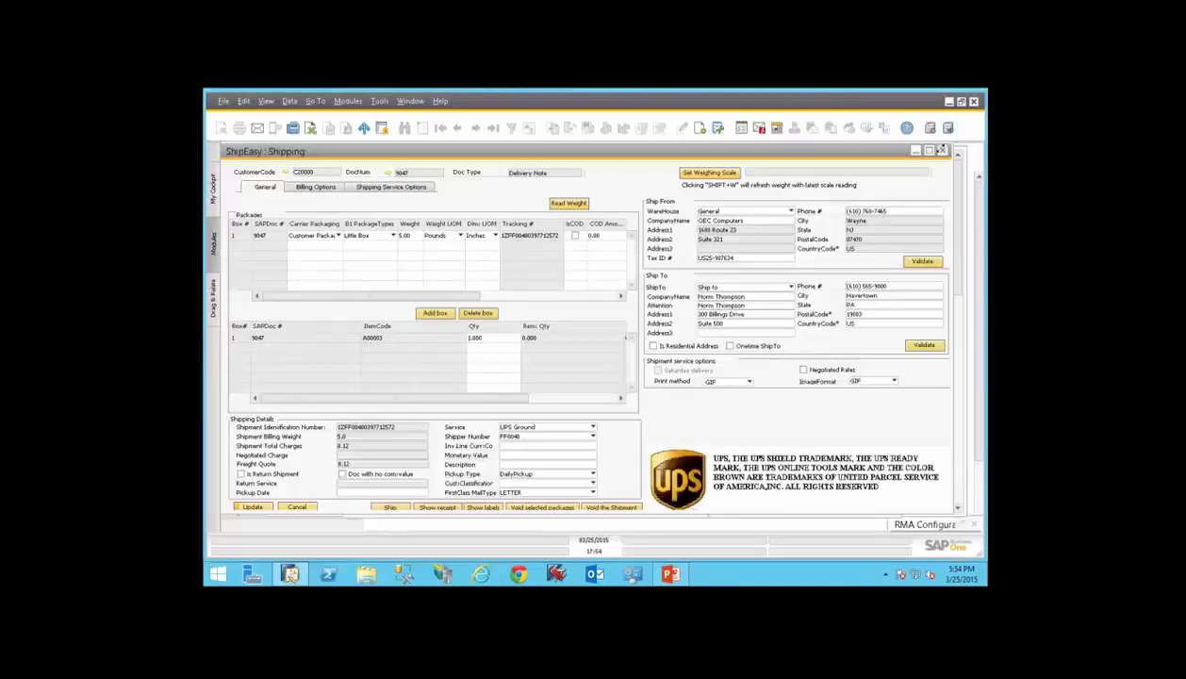
pyautogui.click(254, 507)
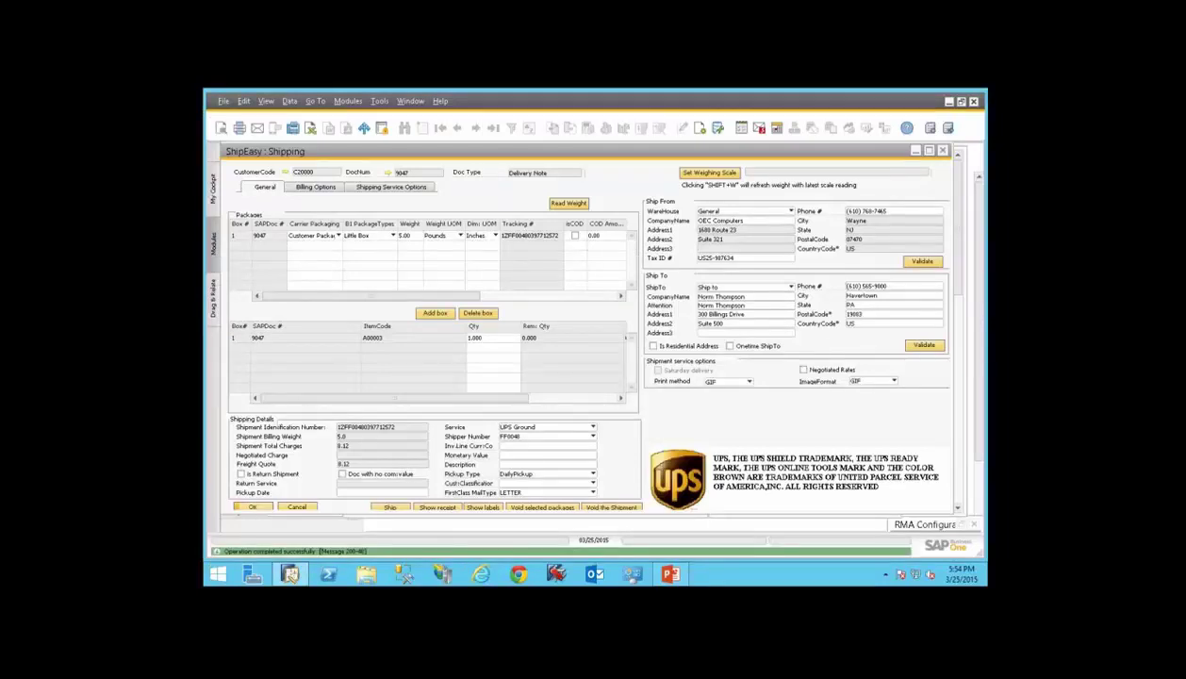
pyautogui.click(252, 507)
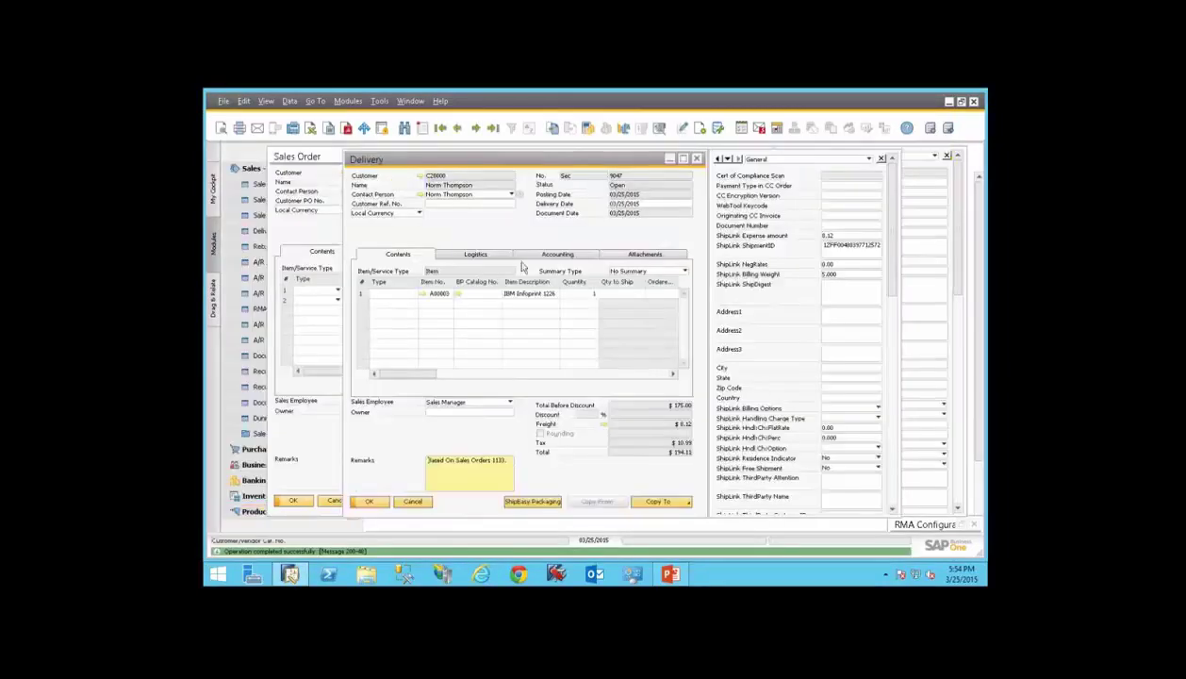
pyautogui.click(697, 158)
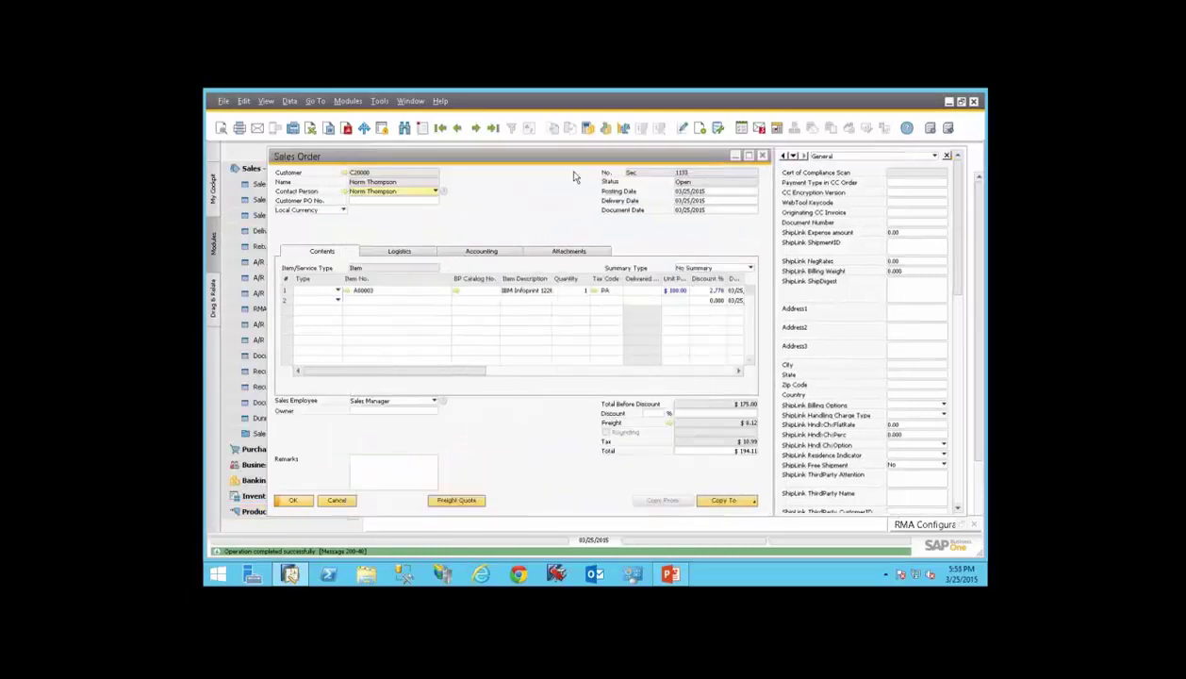
# Copy the Parameter Technology sales order to a delivery and add it, agreeing to create and fill boxes and to the document being unchangeable
pyautogui.click(457, 131)
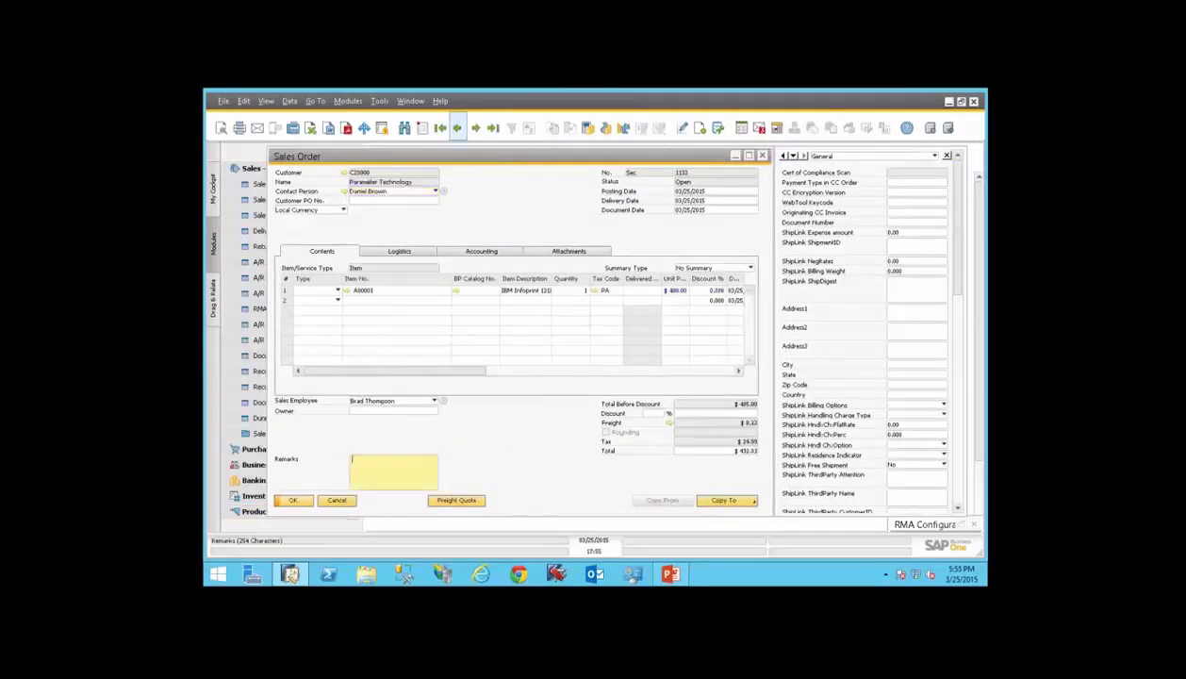
pyautogui.click(718, 500)
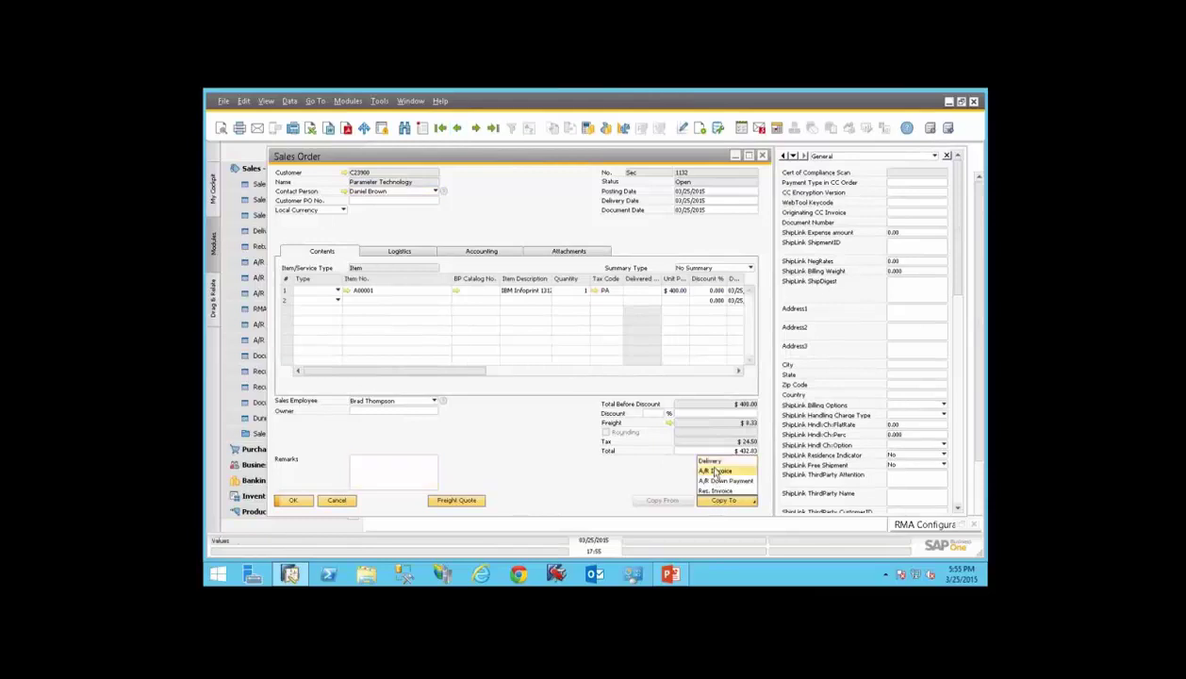
pyautogui.click(714, 471)
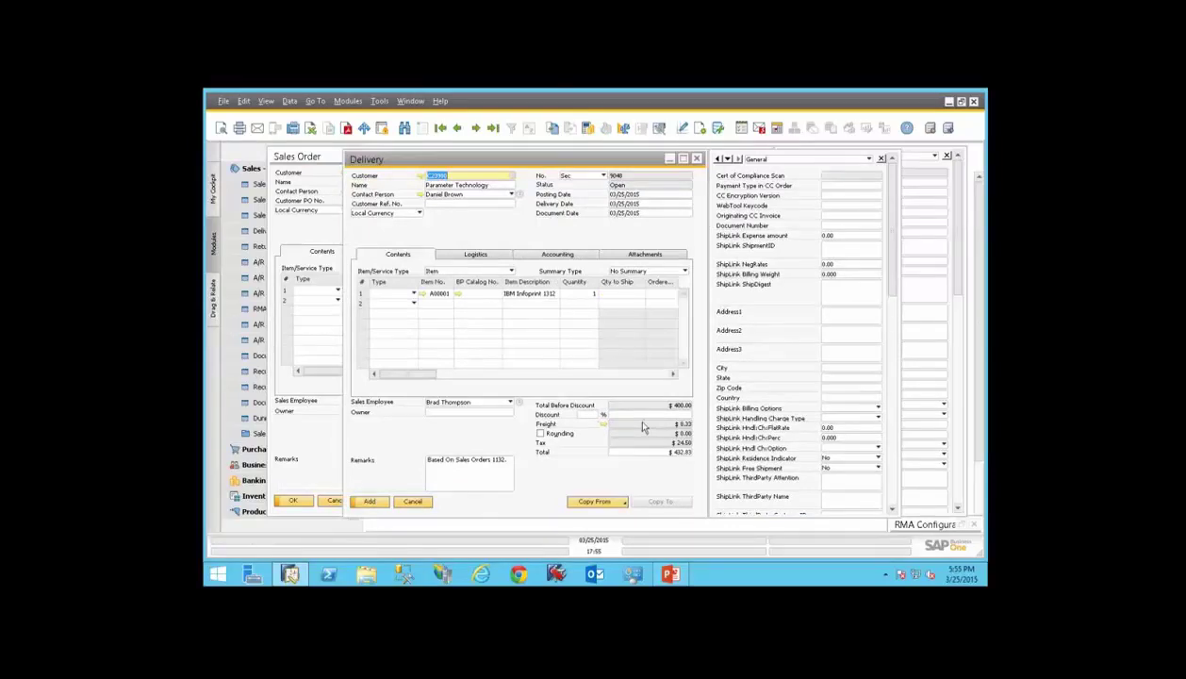
pyautogui.click(368, 501)
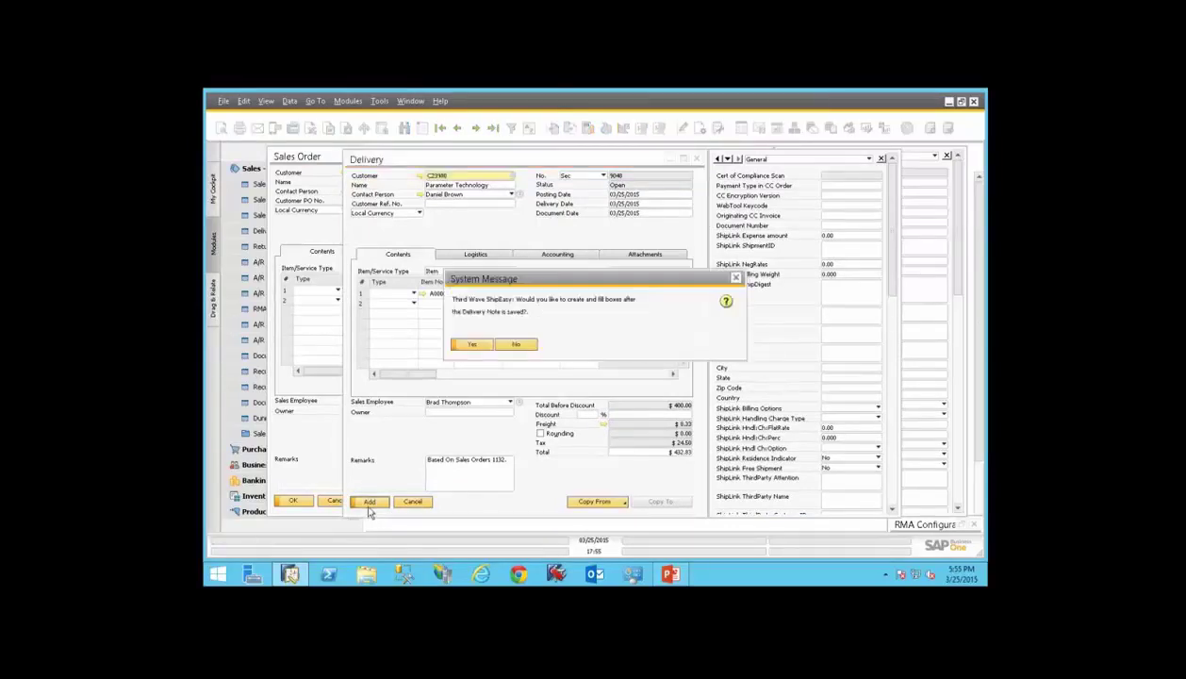
pyautogui.click(463, 347)
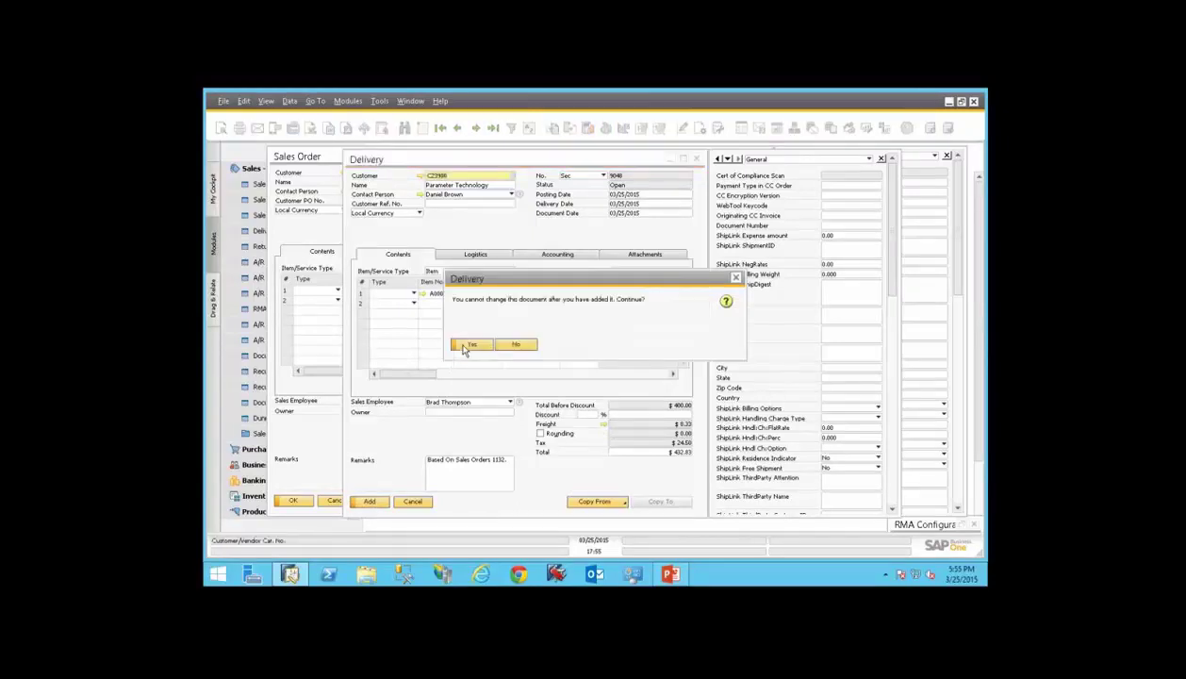
pyautogui.click(468, 345)
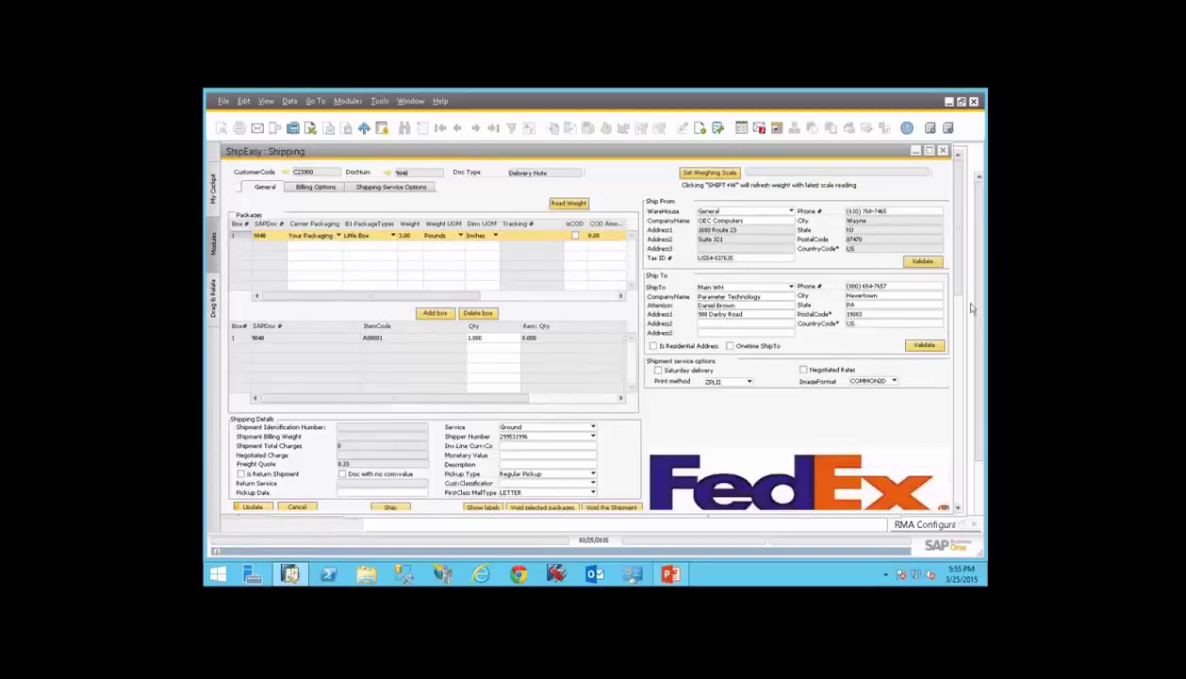
# Set the label print method to PDF and ship the Parameter Technology delivery with FedEx Ground
pyautogui.click(750, 382)
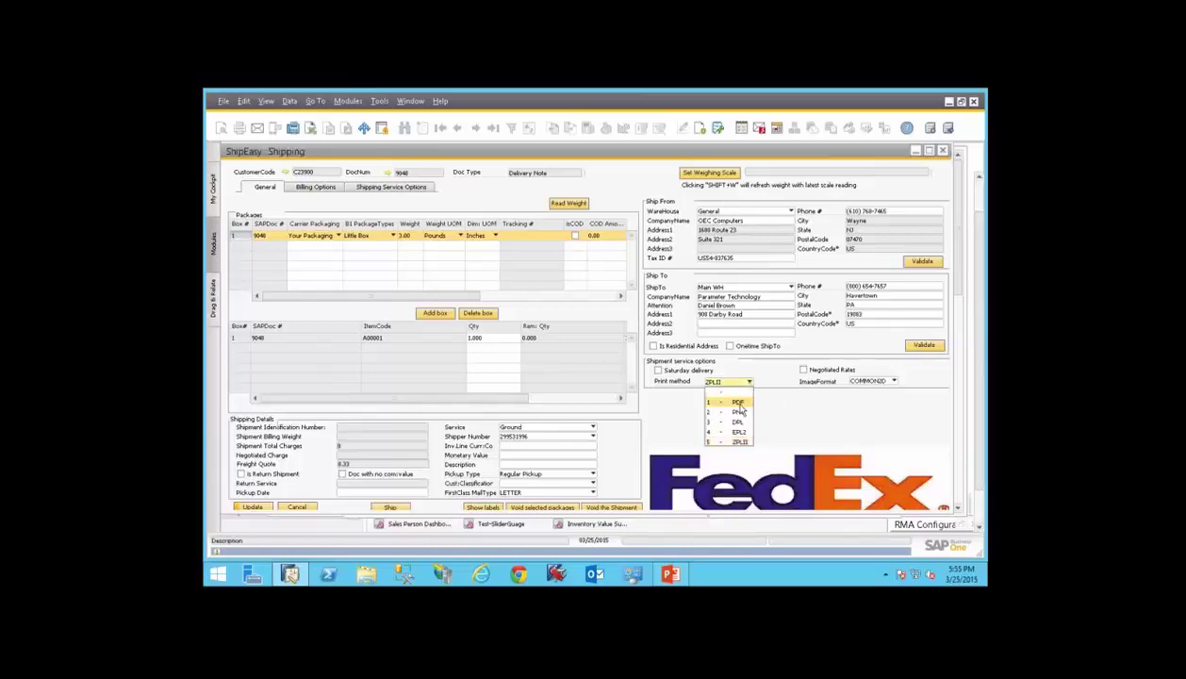
pyautogui.click(737, 401)
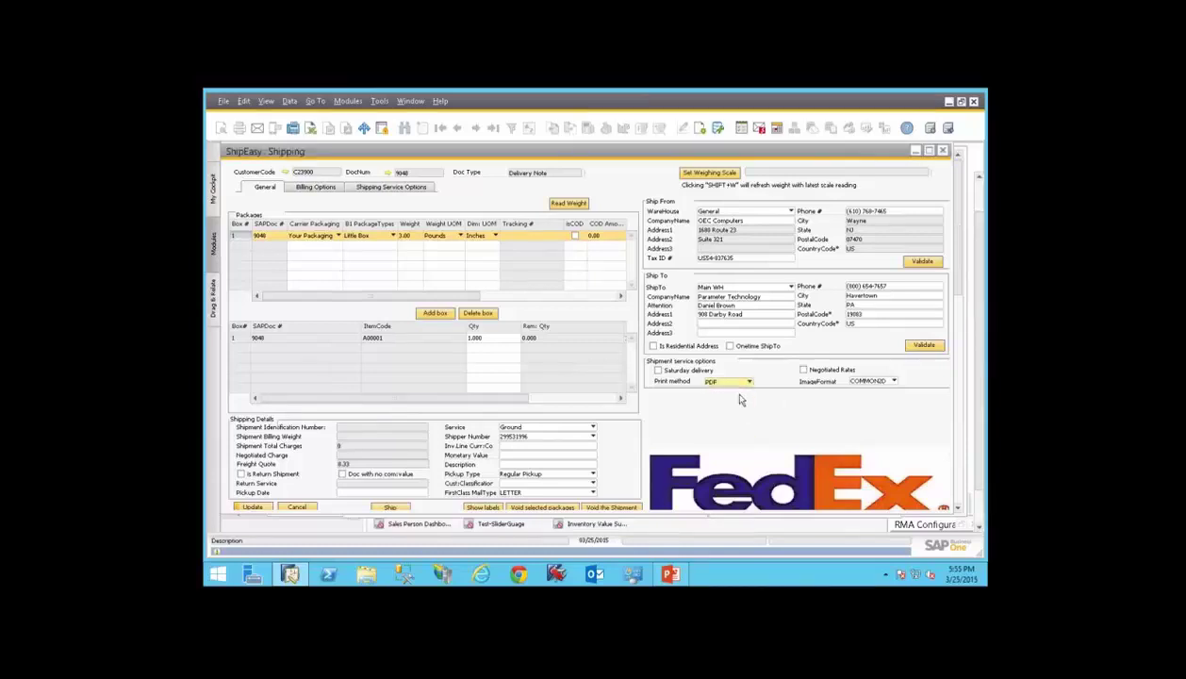
pyautogui.click(748, 384)
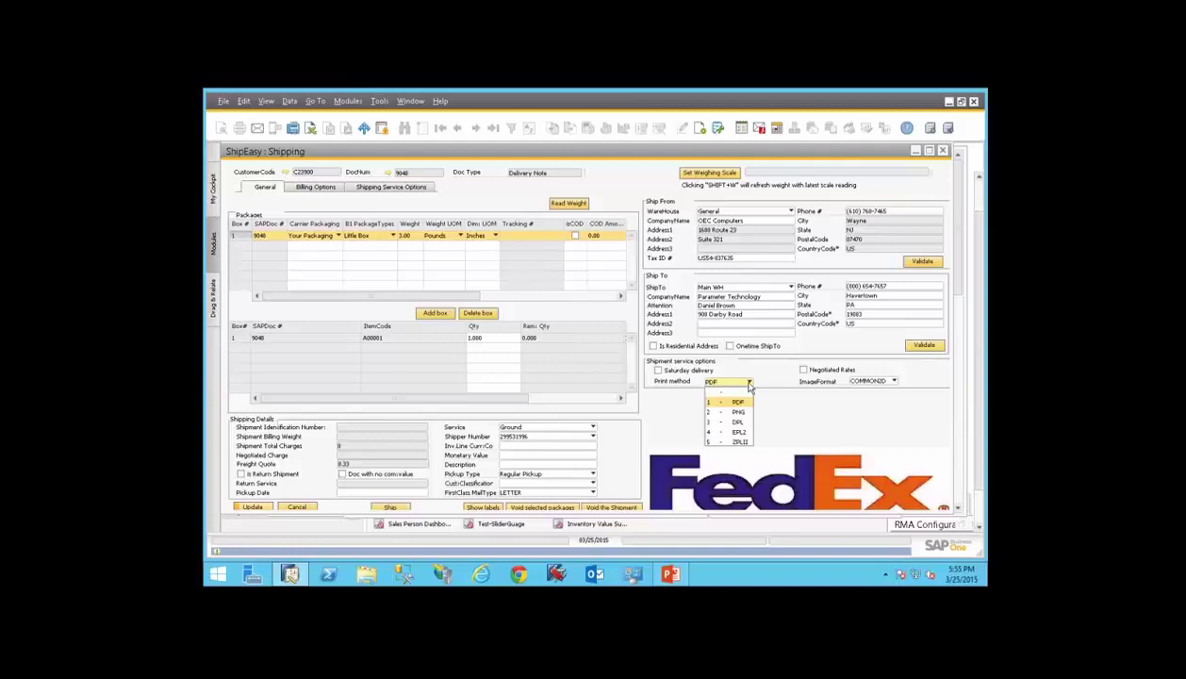
pyautogui.click(749, 383)
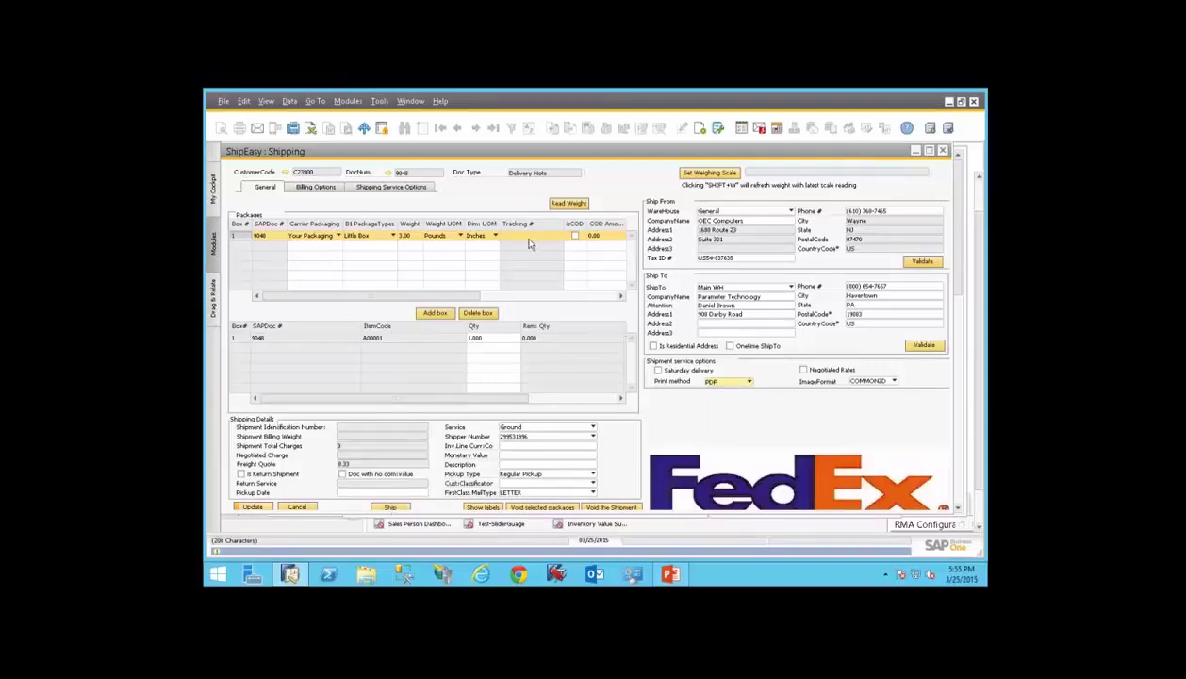
pyautogui.click(391, 508)
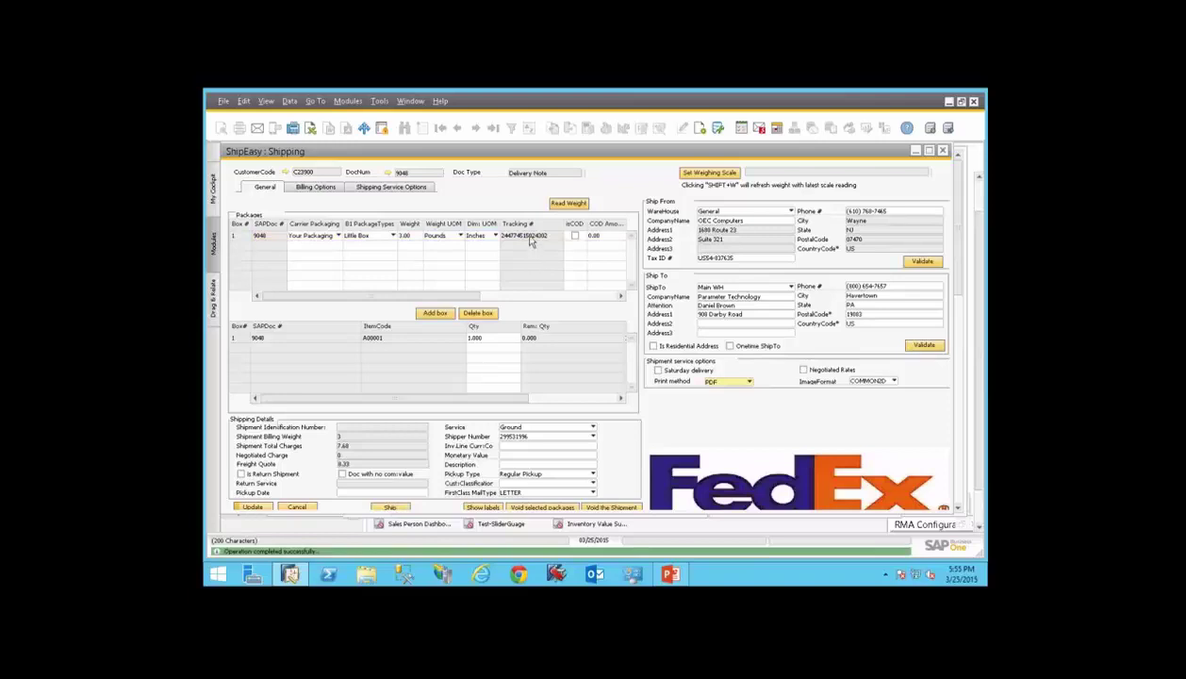
# Open the FedEx shipment's PDF label, look over the whole label, and close it
pyautogui.click(481, 507)
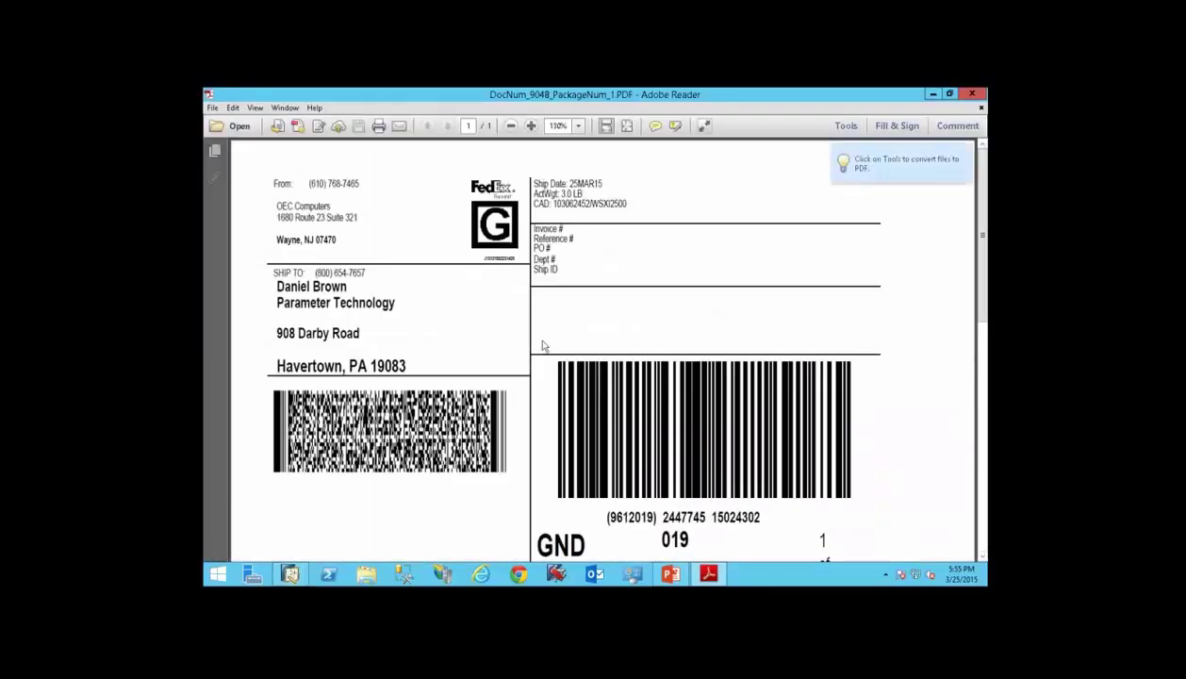
pyautogui.scroll(-5, 543, 346)
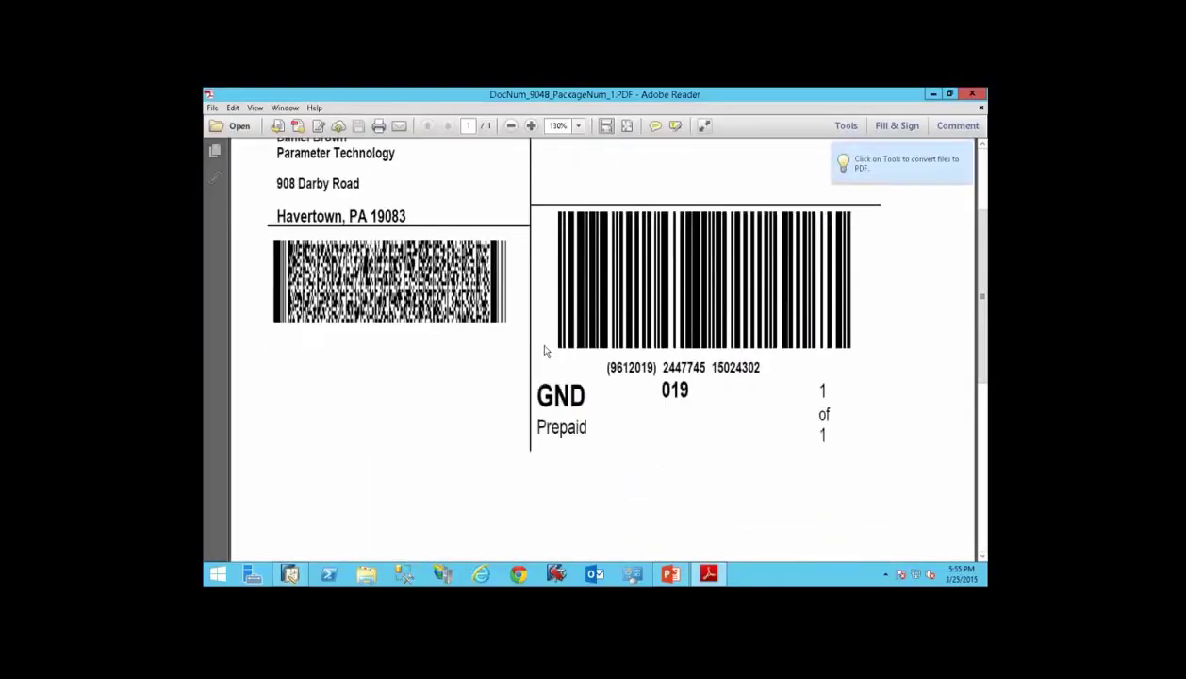
pyautogui.scroll(3, 546, 361)
pyautogui.scroll(2, 546, 361)
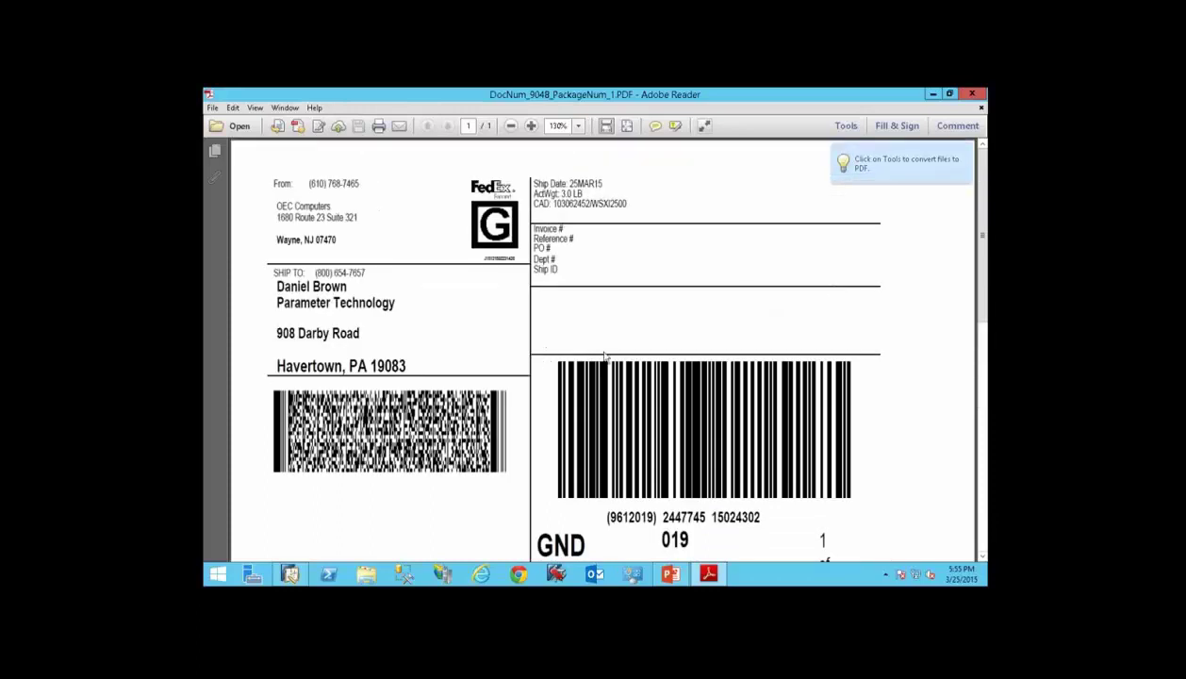
pyautogui.click(970, 95)
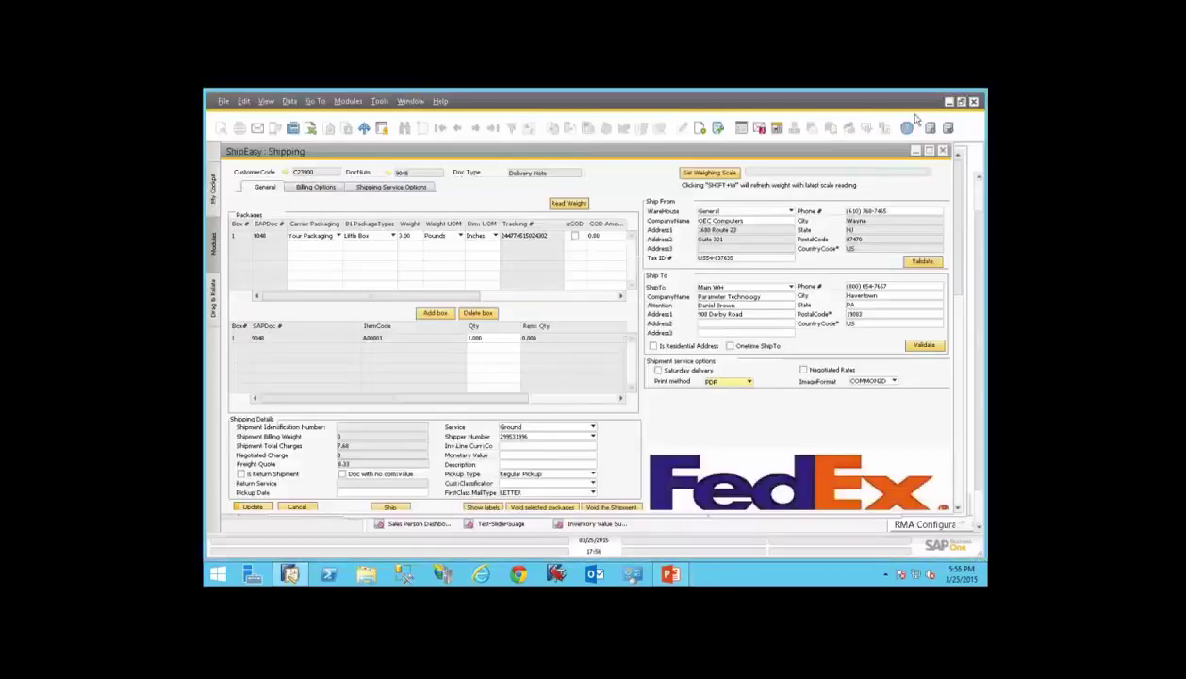
# Close the shipping form, the Parameter Technology delivery and its sales order
pyautogui.click(945, 153)
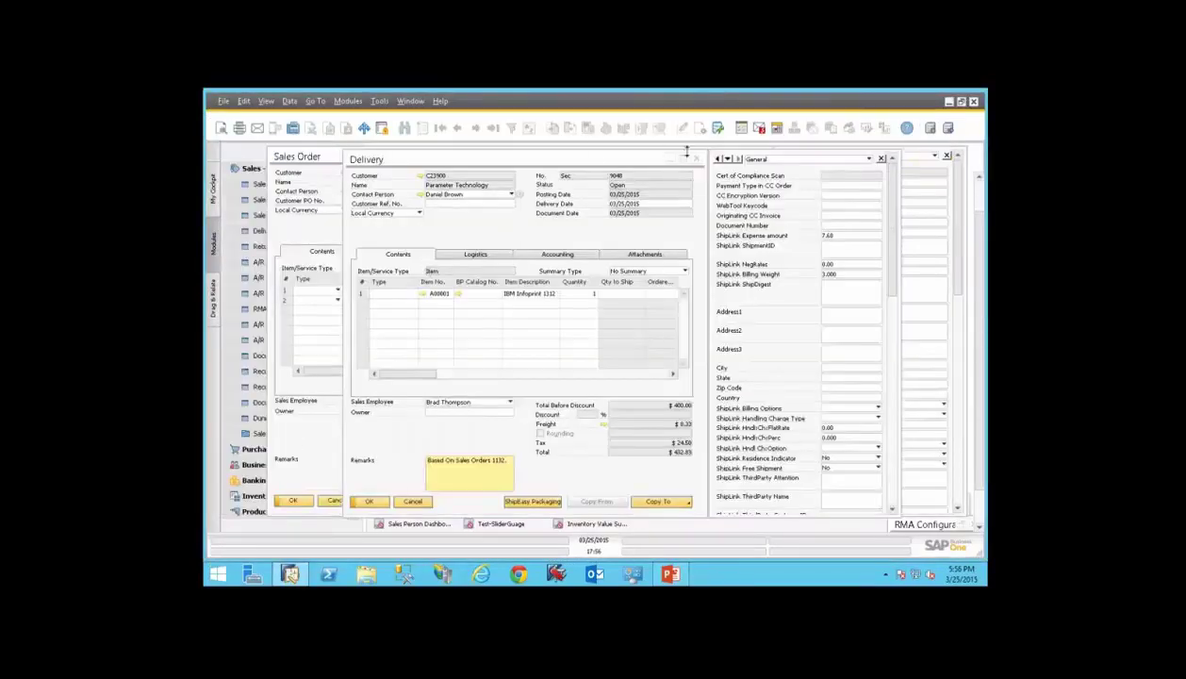
pyautogui.click(697, 161)
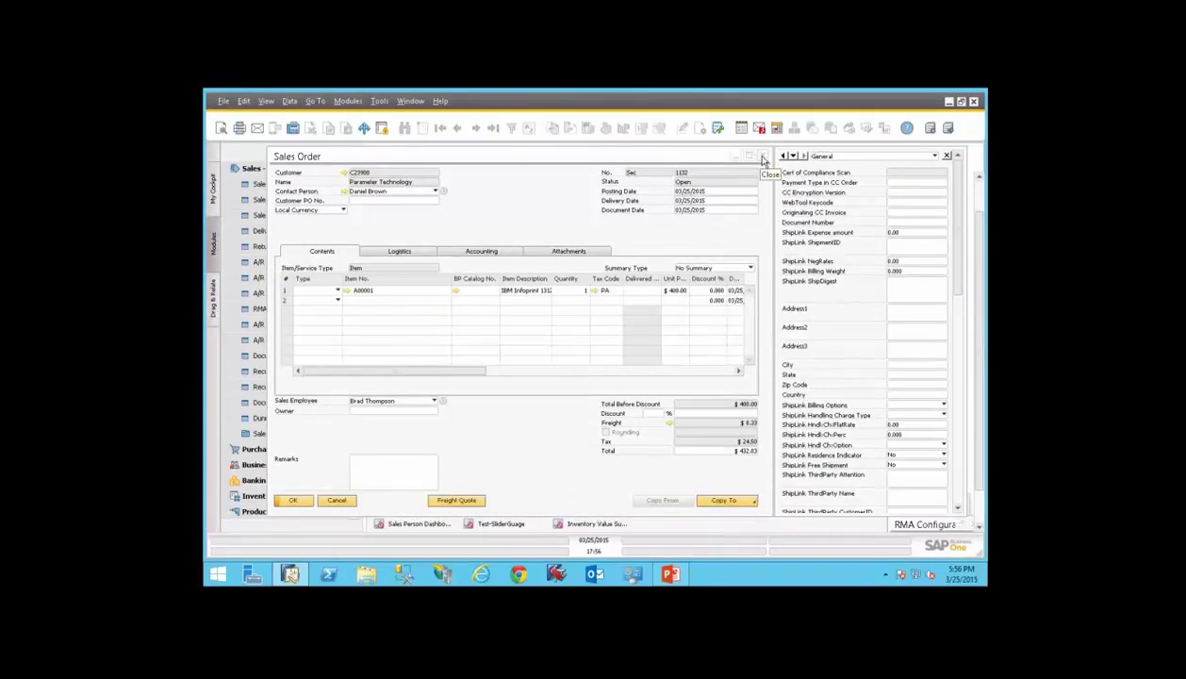
pyautogui.click(761, 156)
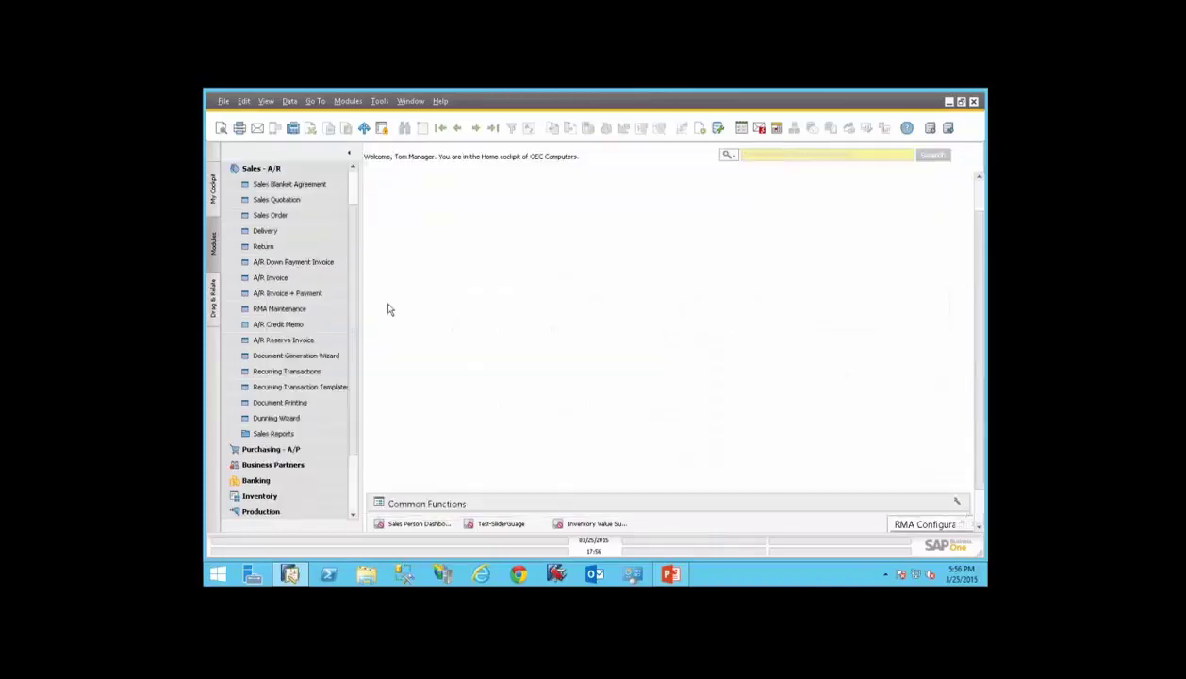
# Run the ShipEasy Invoice Generator with the option to retrieve tracking numbers and convert deliveries to invoices
pyautogui.click(256, 167)
pyautogui.click(255, 374)
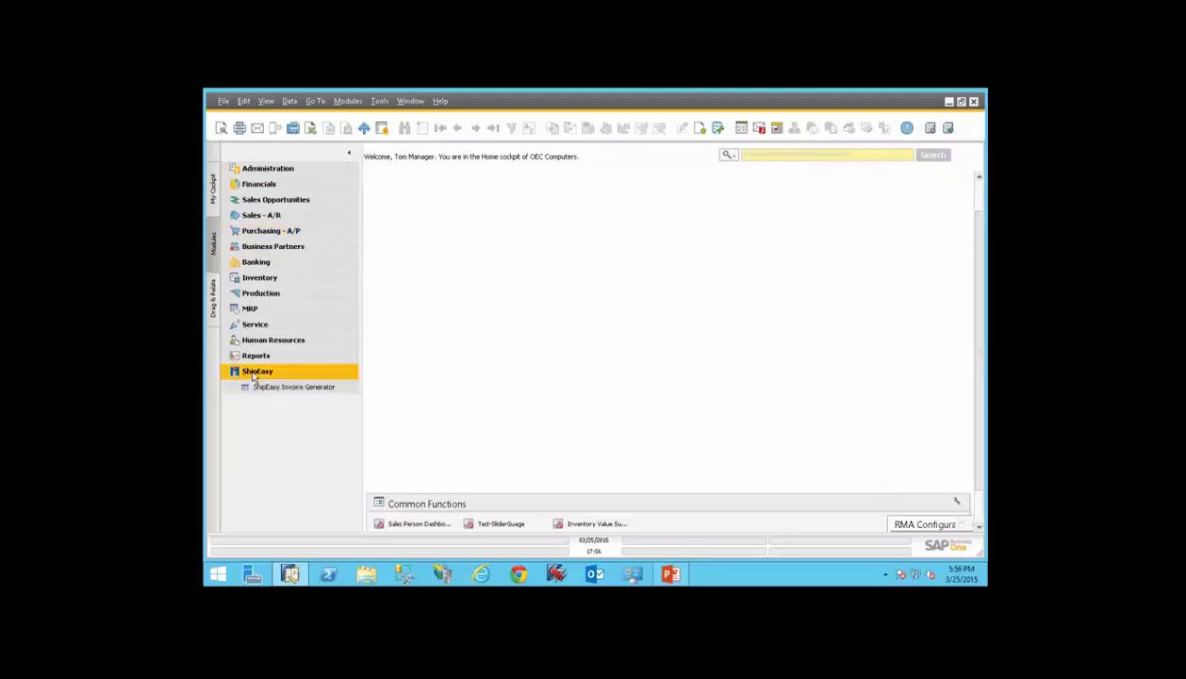
pyautogui.click(268, 391)
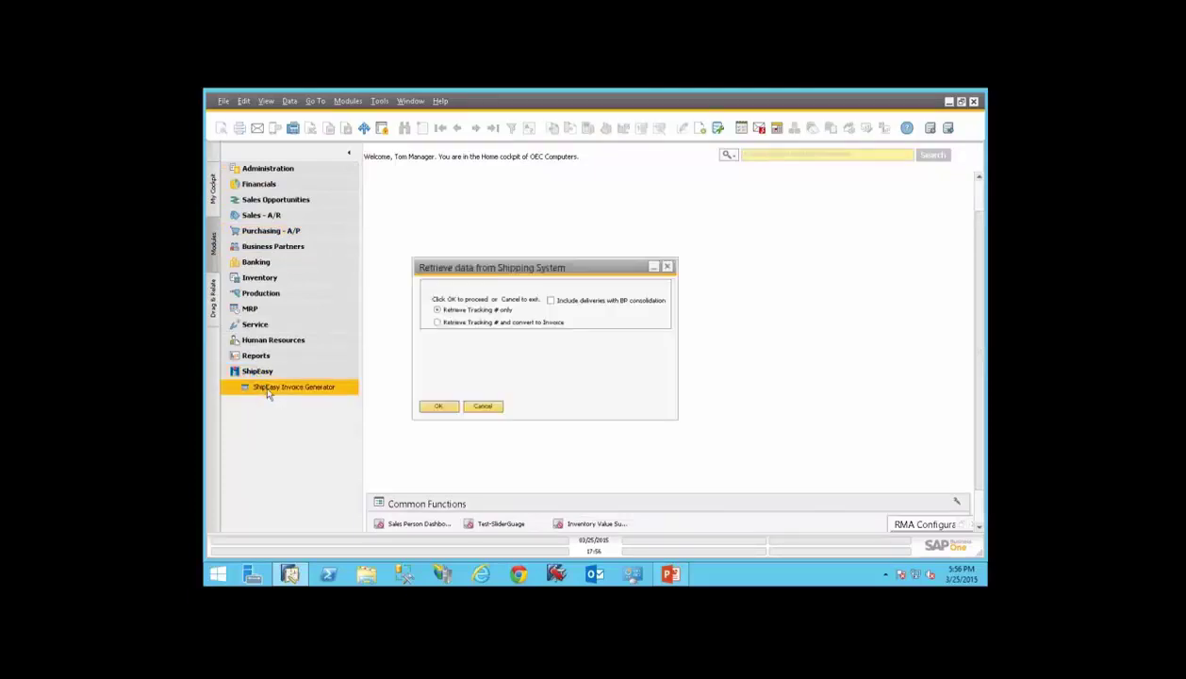
pyautogui.click(436, 323)
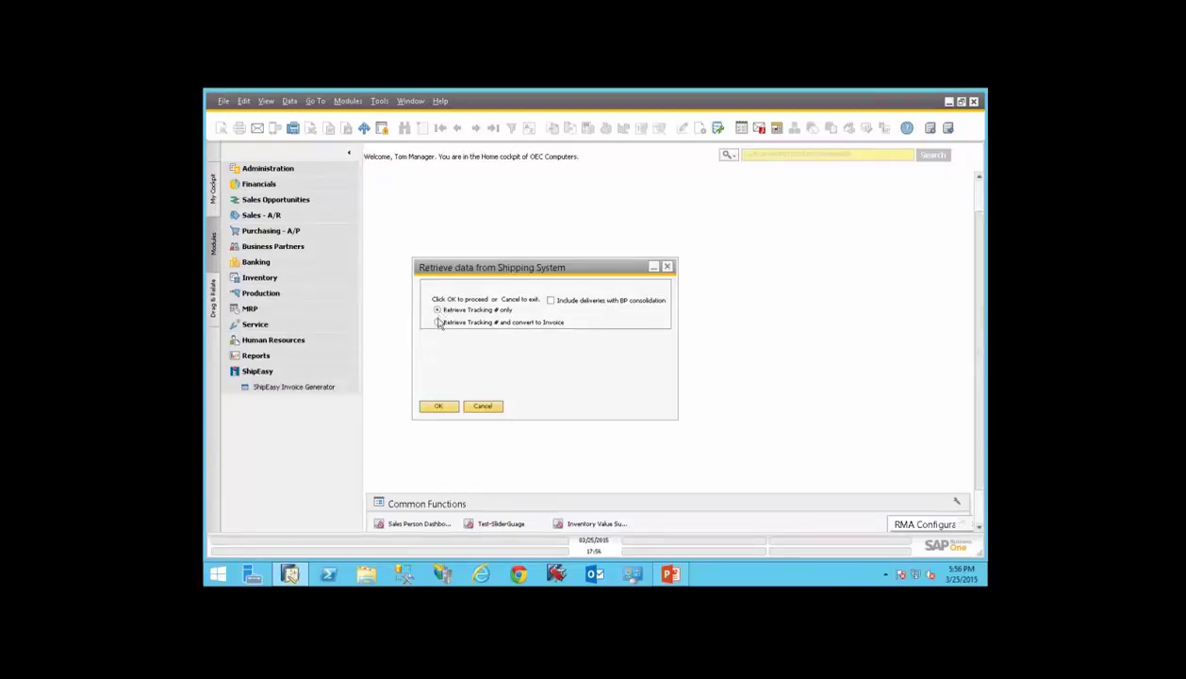
pyautogui.click(436, 323)
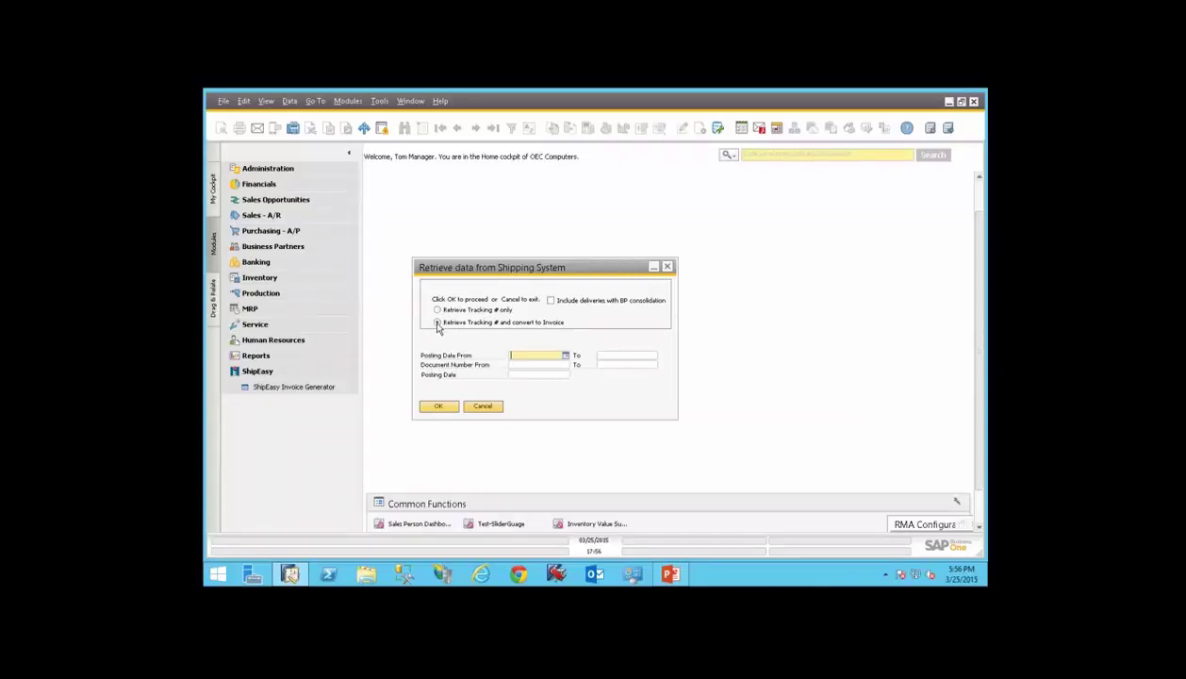
pyautogui.click(437, 408)
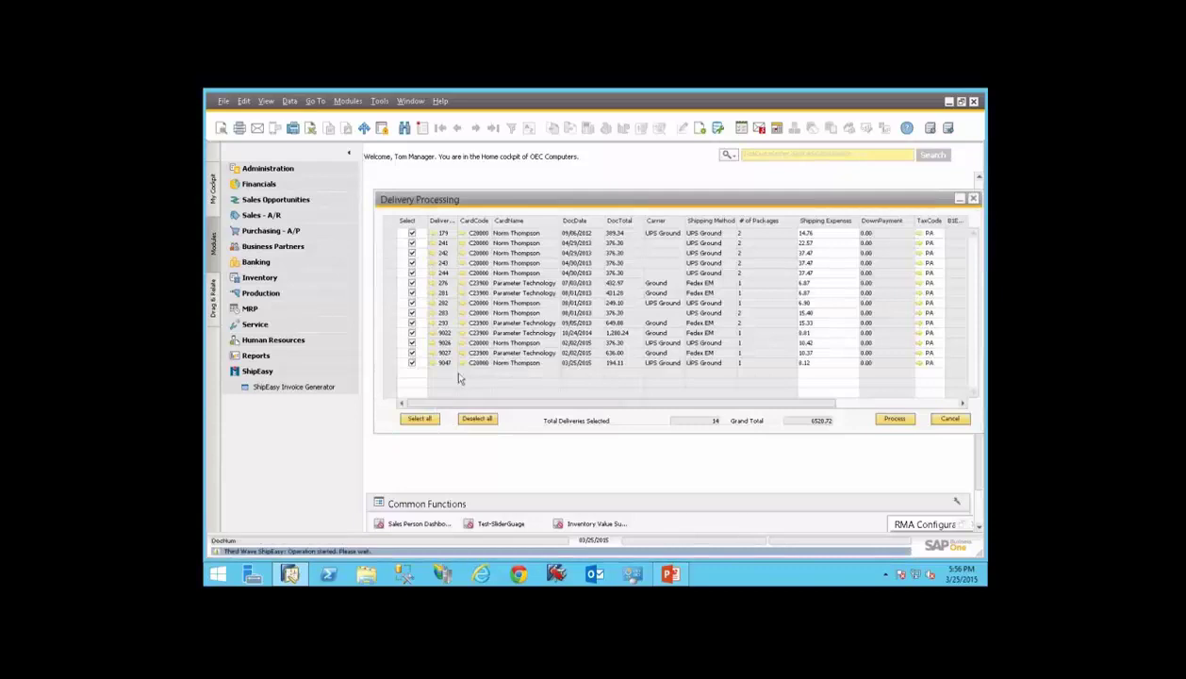
# Deselect all deliveries in the processing list, and check the latest Parameter Technology delivery document
pyautogui.click(477, 421)
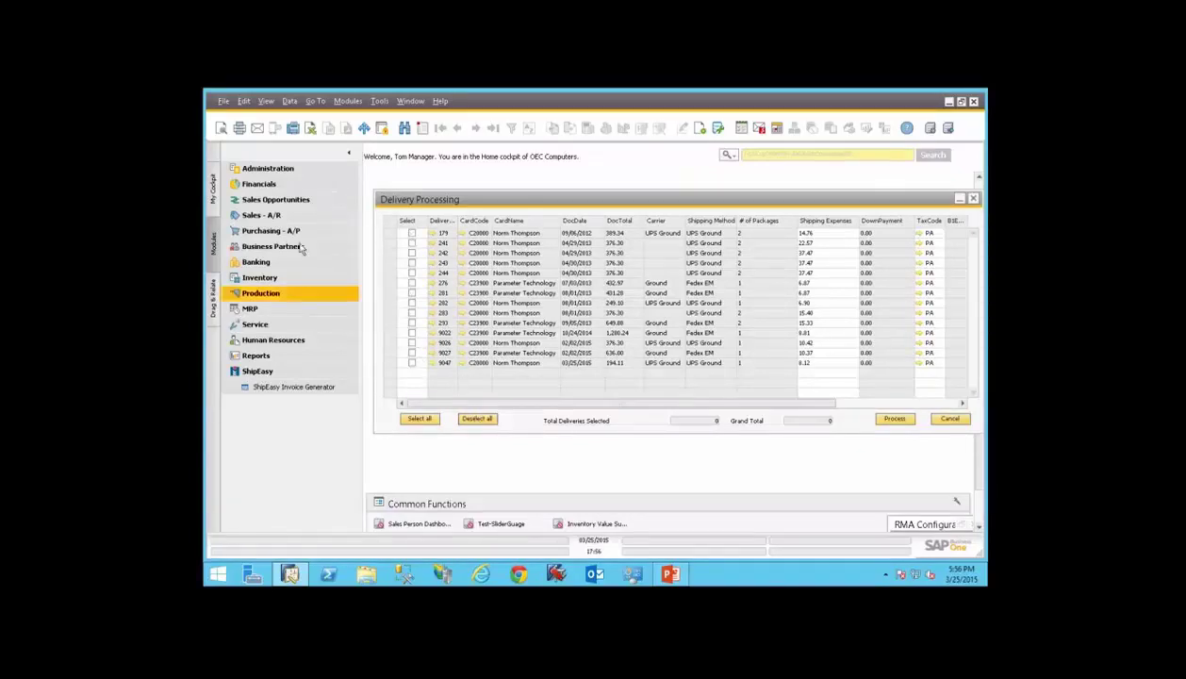
pyautogui.click(263, 215)
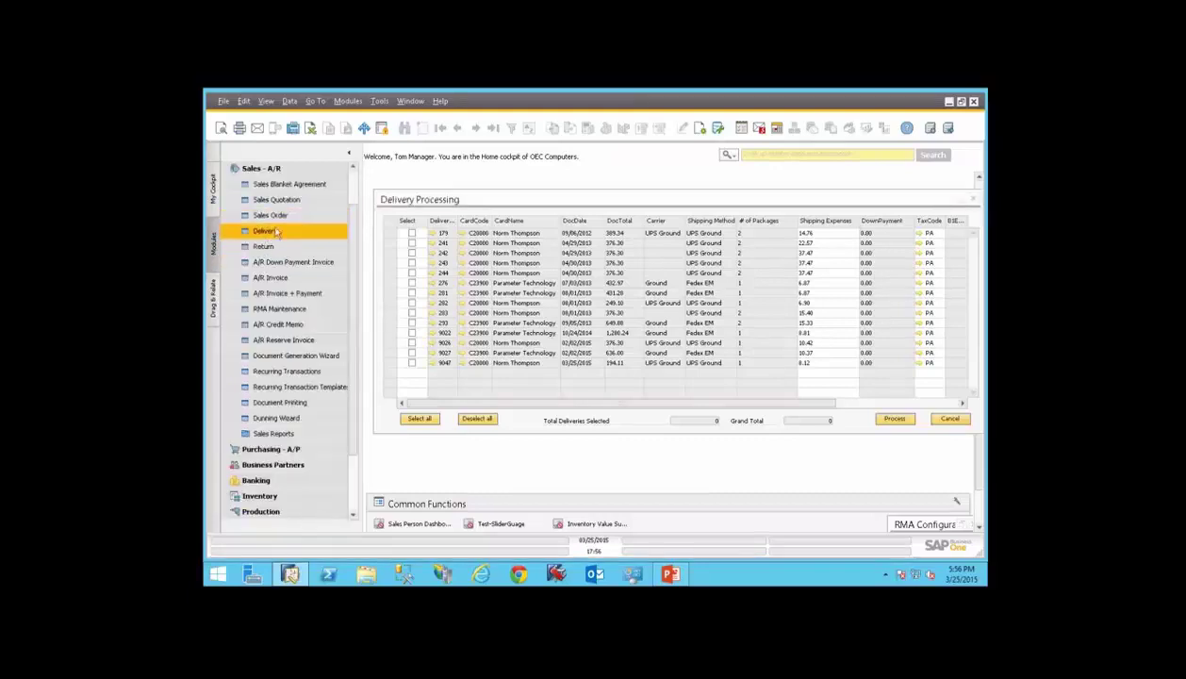
pyautogui.click(266, 231)
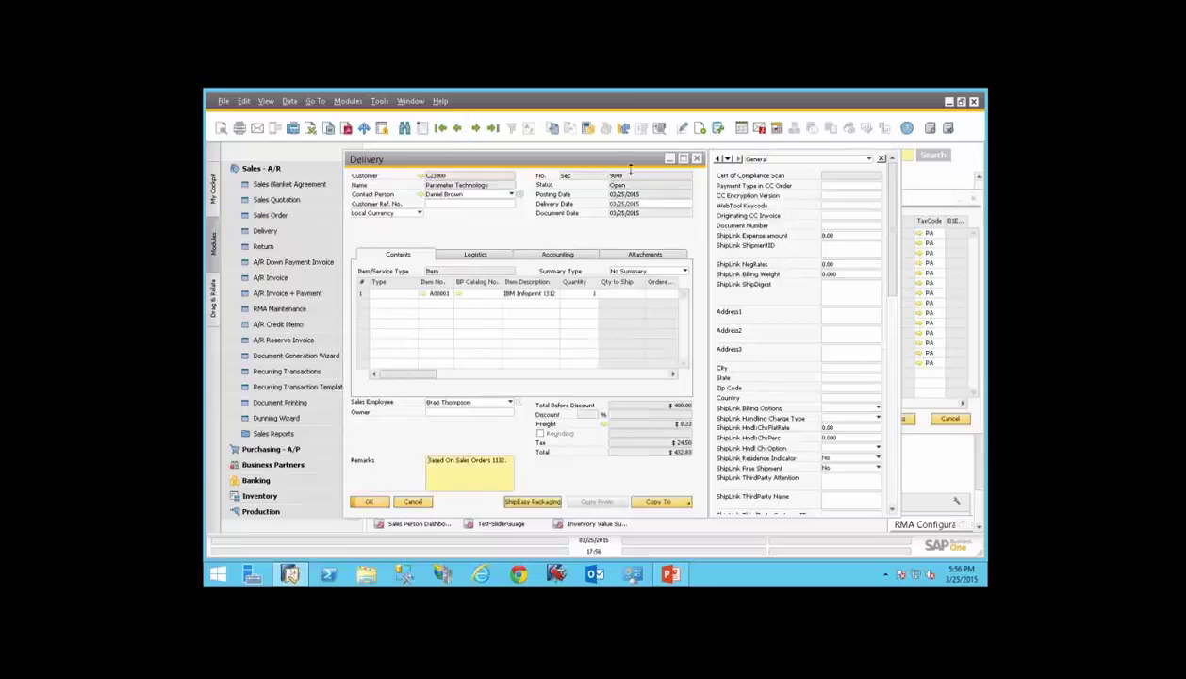
pyautogui.click(698, 159)
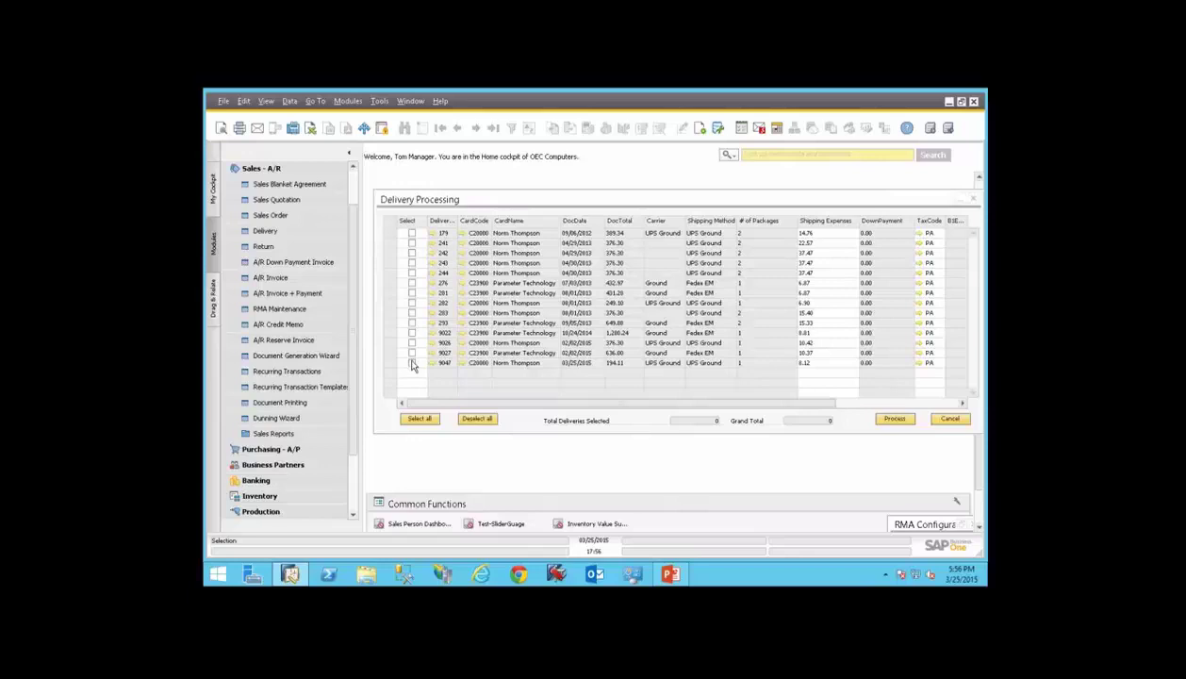
# Select the UPS Ground delivery dated 03/25/2015 for processing, and open it to review its ShipLink shipment and rate quote fields
pyautogui.click(412, 365)
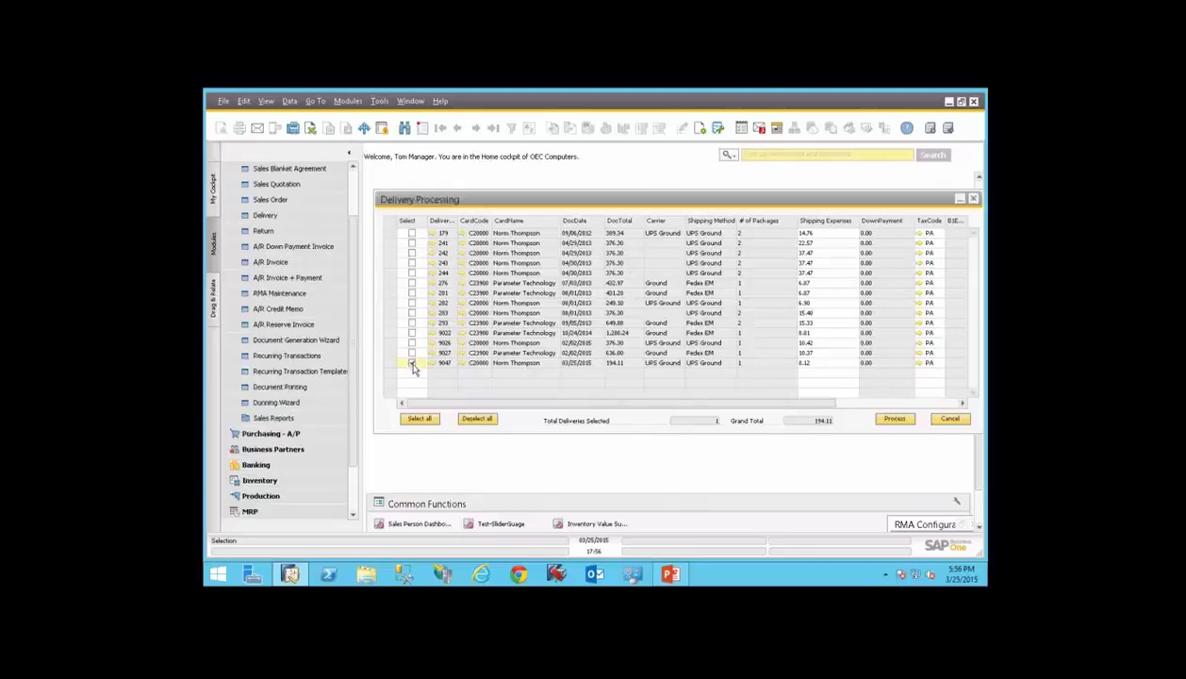
pyautogui.click(411, 352)
pyautogui.click(434, 364)
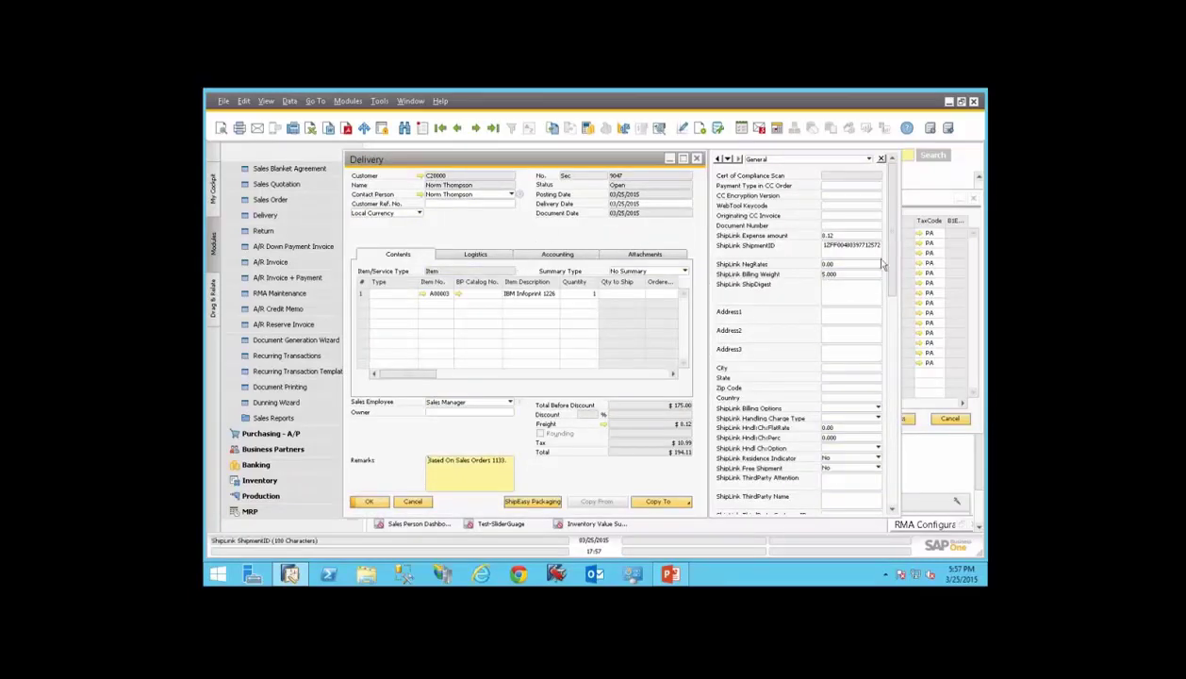
pyautogui.moveTo(892, 273); pyautogui.dragTo(898, 490)
pyautogui.scroll(5, 883, 480)
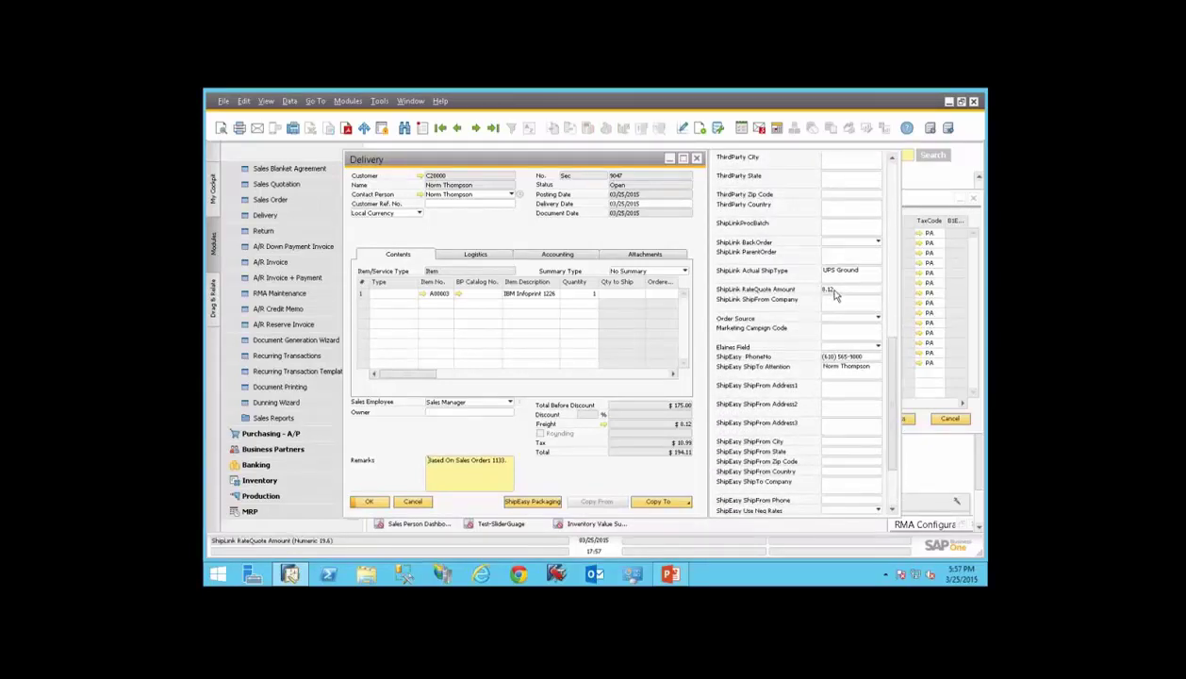
# Review the ShipLink shipment ID, expense and billing weight fields of the UPS Ground delivery, and close the delivery
pyautogui.moveTo(889, 387); pyautogui.dragTo(891, 232)
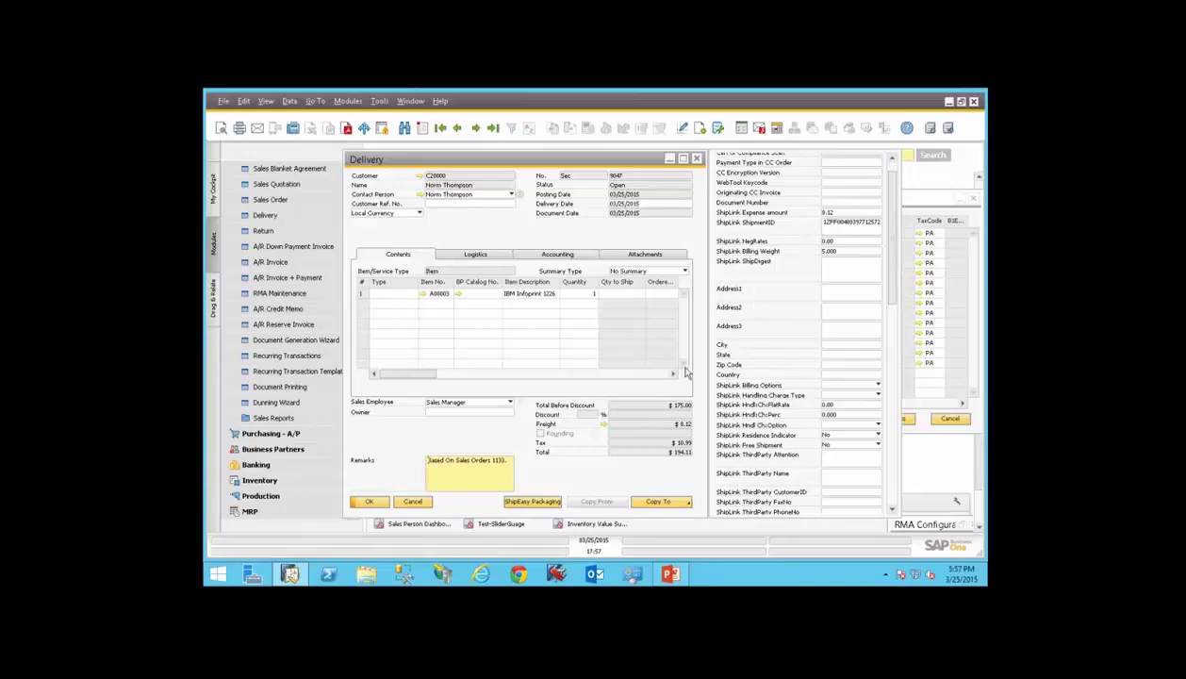
pyautogui.click(697, 158)
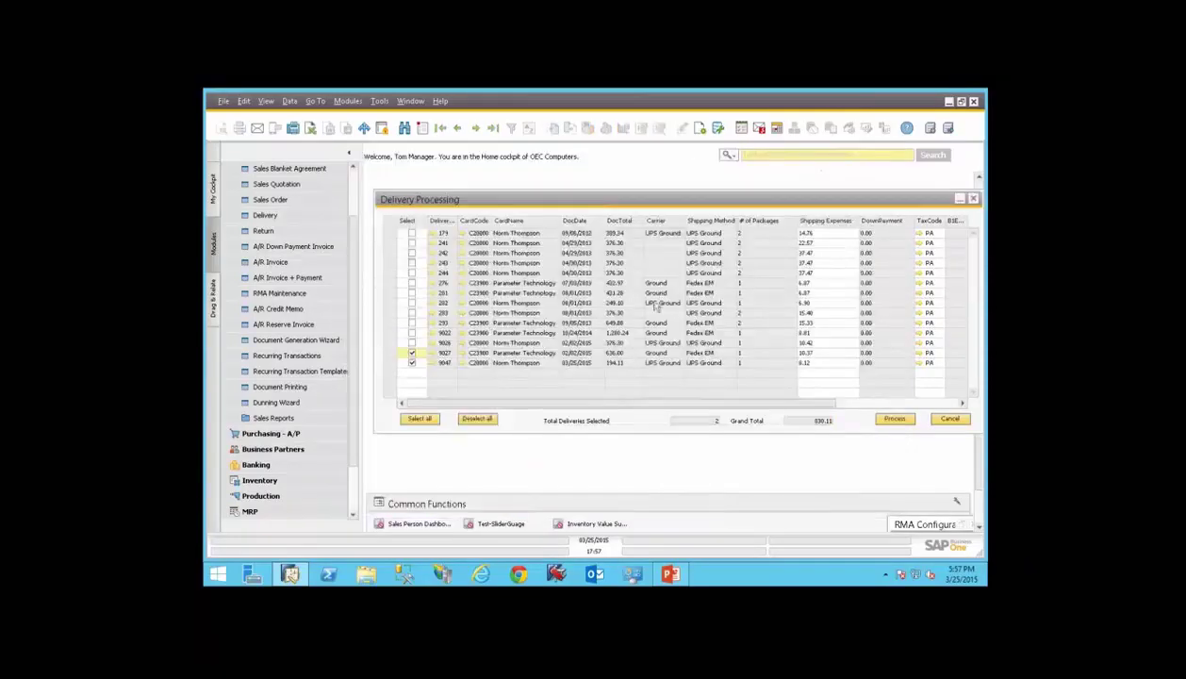
# Set the shipping expense of the 03/25/2015 UPS Ground delivery to 8.12 and process the selected deliveries into invoices
pyautogui.click(815, 363)
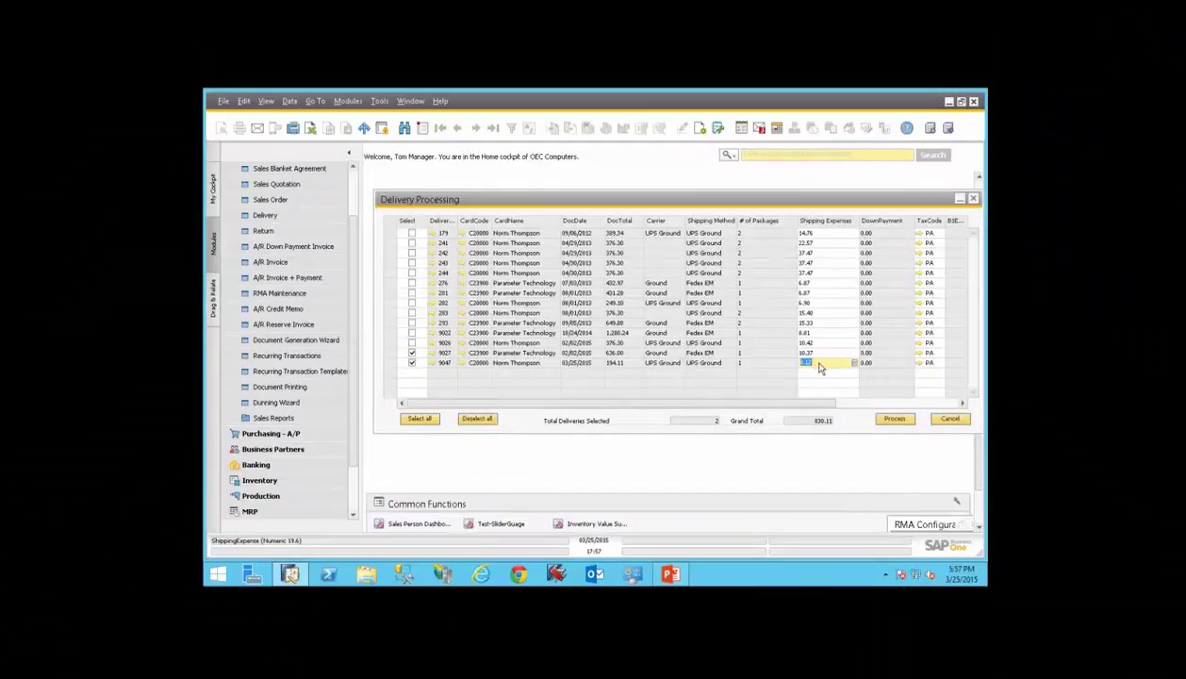
pyautogui.write('8.12')
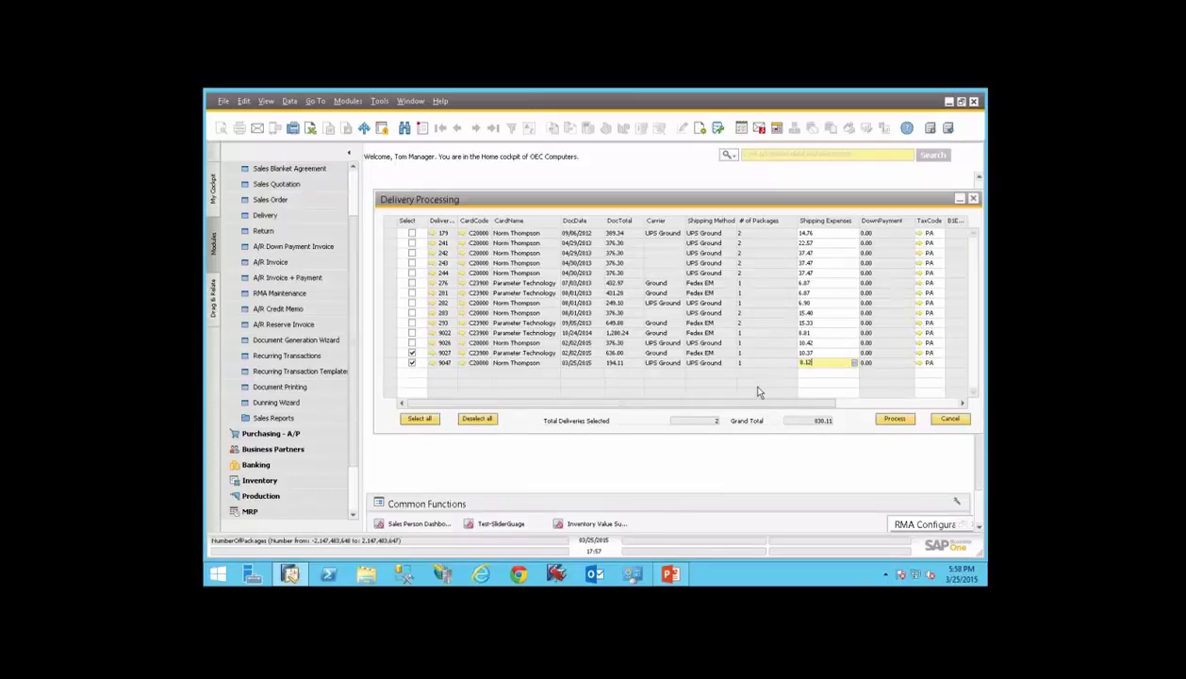
pyautogui.click(894, 420)
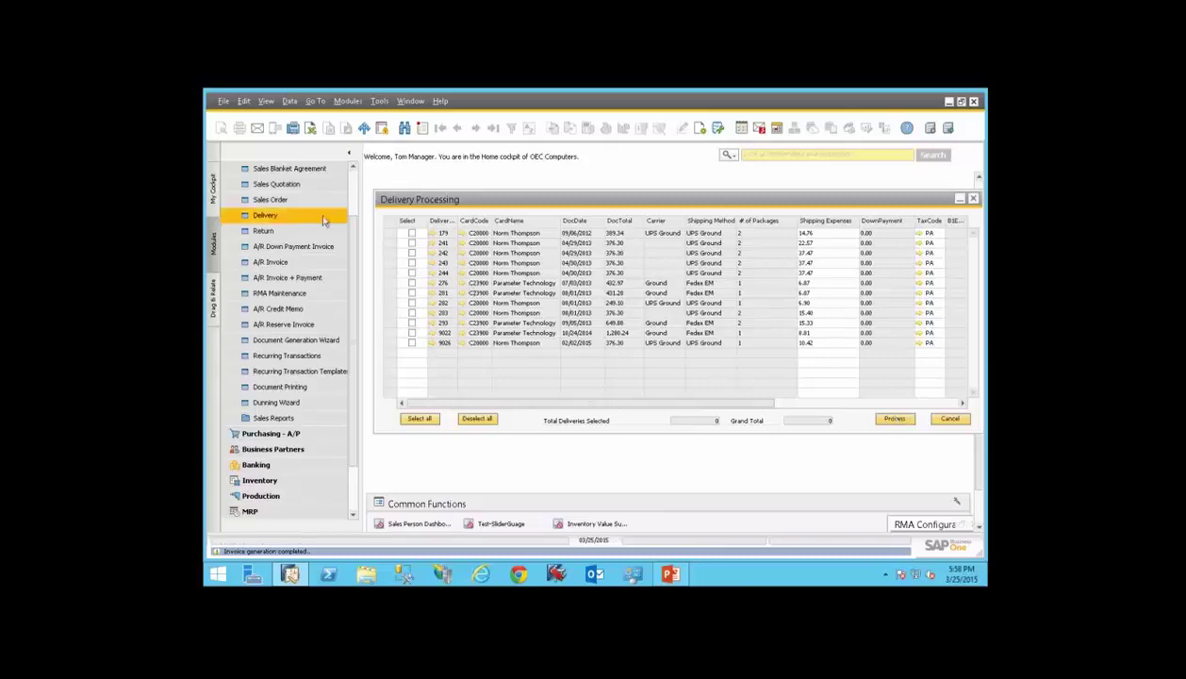
# Close the Delivery Processing list and open the A/R Invoice form
pyautogui.moveTo(899, 198); pyautogui.dragTo(790, 202)
pyautogui.press('Escape')
pyautogui.click(282, 262)
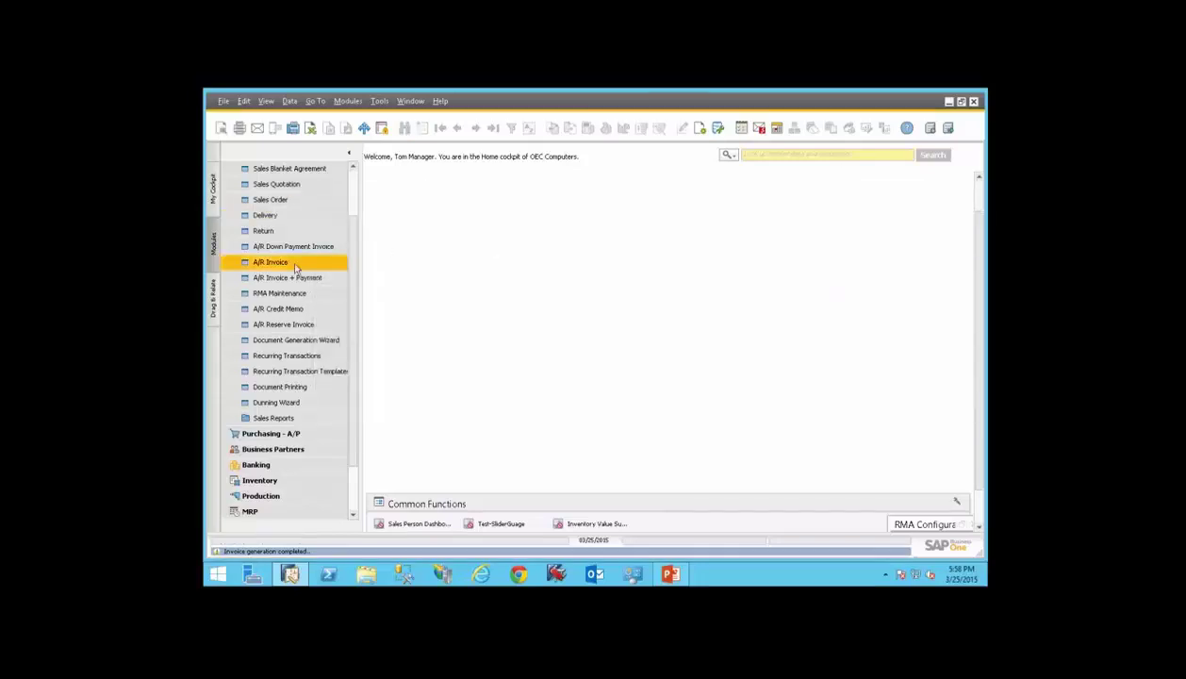